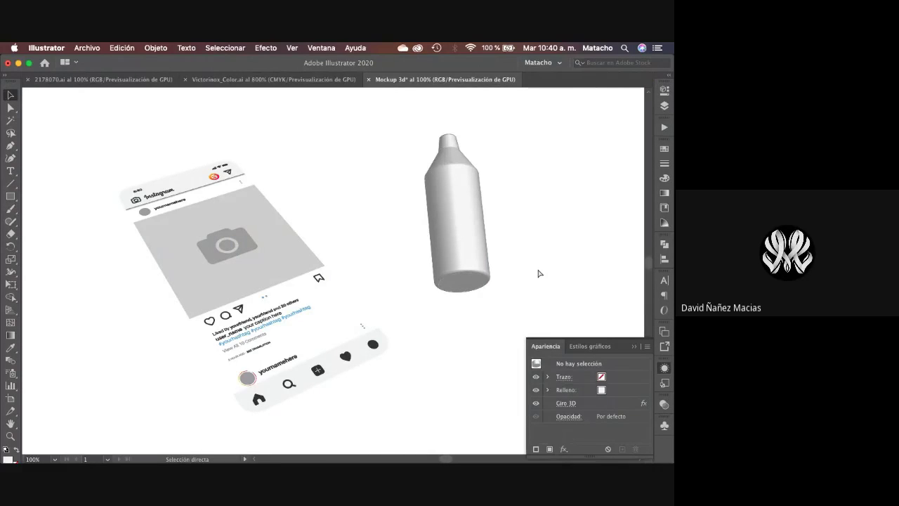
pyautogui.press('super+Tab')
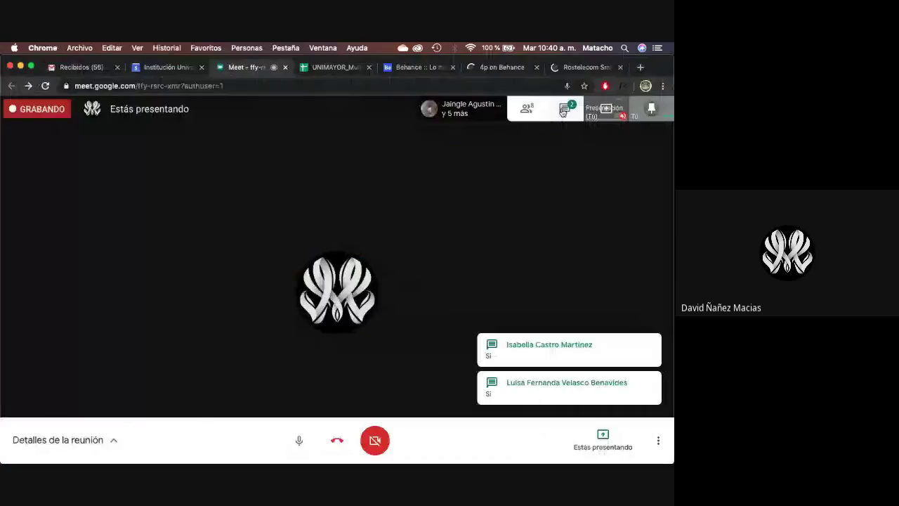
pyautogui.press('super+Tab')
pyautogui.click(314, 211)
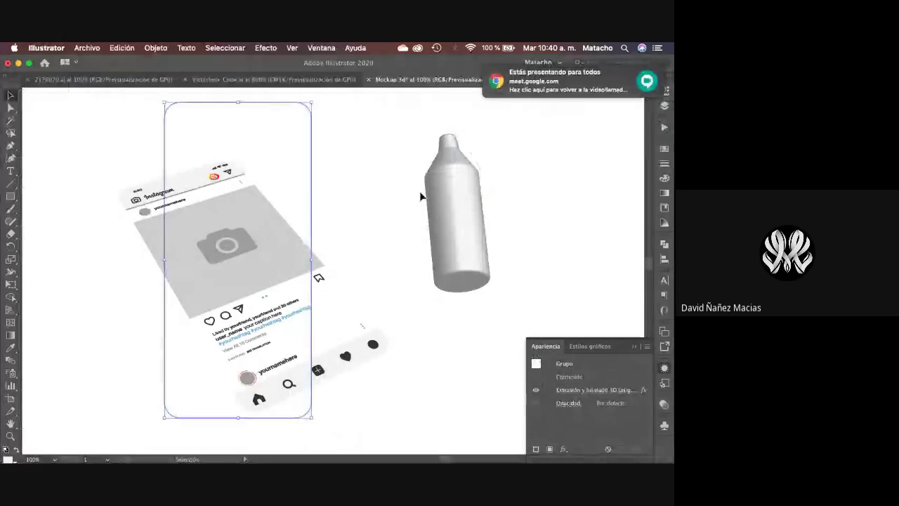
# - Move the 3D bottle off the artboard, beside the flat Instagram screen, and deselect it
pyautogui.click(445, 214)
pyautogui.press('z')
pyautogui.keyDown('alt'); pyautogui.click(381, 209); pyautogui.keyUp('alt')
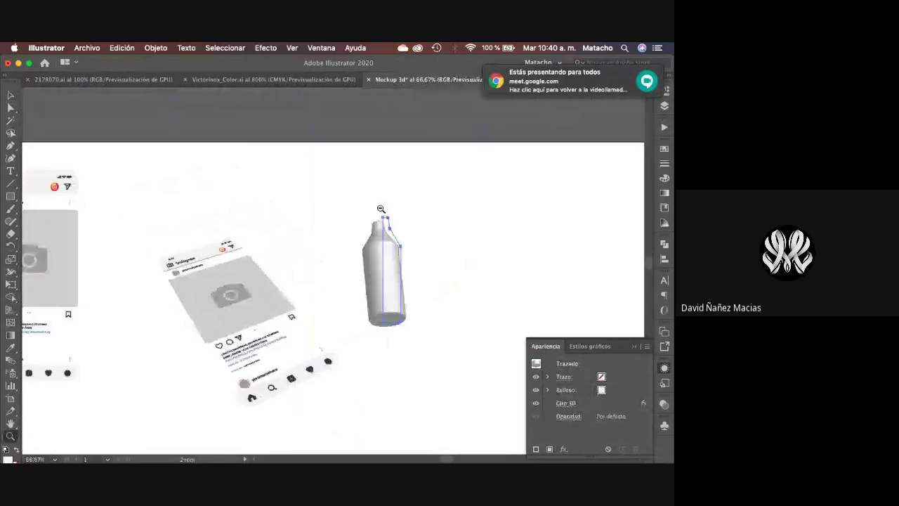
pyautogui.keyDown('alt'); pyautogui.click(360, 240); pyautogui.keyUp('alt')
pyautogui.moveTo(360, 240); pyautogui.dragTo(482, 207)
pyautogui.press('v')
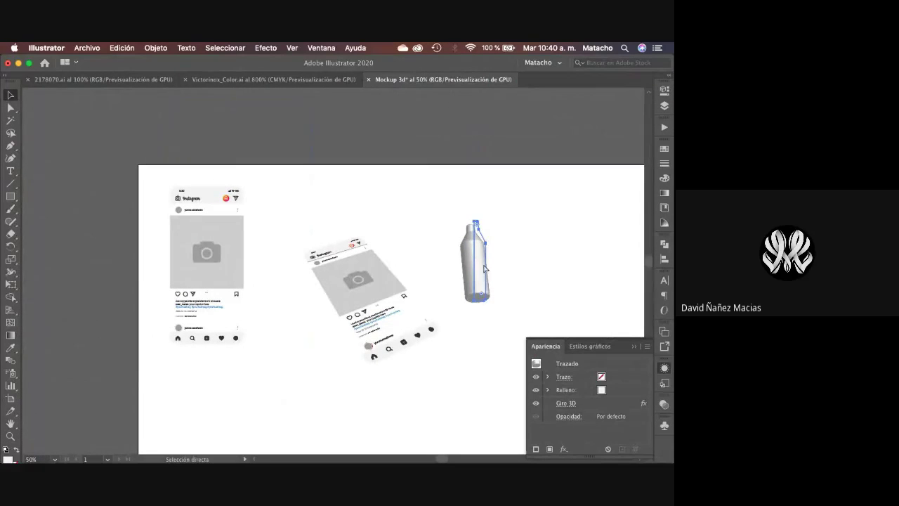
pyautogui.click(490, 257)
pyautogui.moveTo(478, 261); pyautogui.dragTo(122, 219)
pyautogui.click(423, 252)
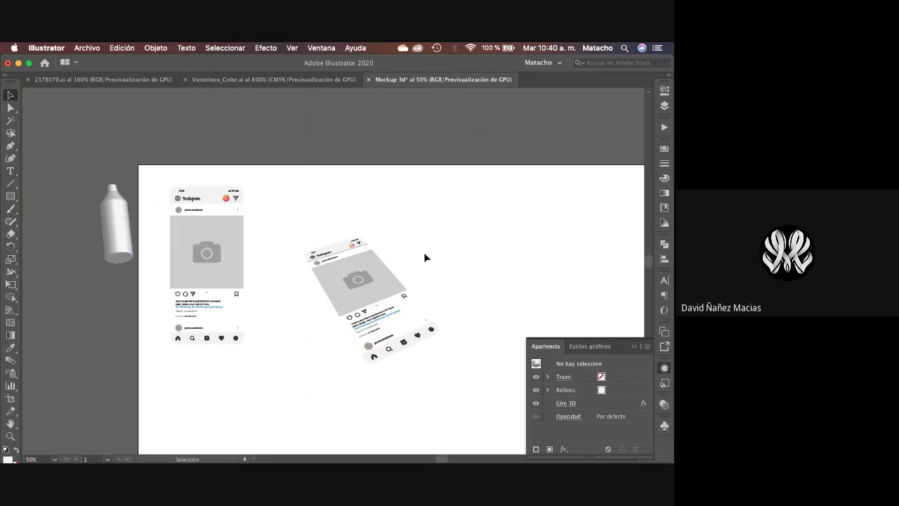
# - Add a drop shadow effect (Sombra paralela) to the tilted 3D Instagram mockup group
pyautogui.press('z')
pyautogui.click(385, 284)
pyautogui.scroll(-3, 341, 283)
pyautogui.hscroll(5, 340, 283)
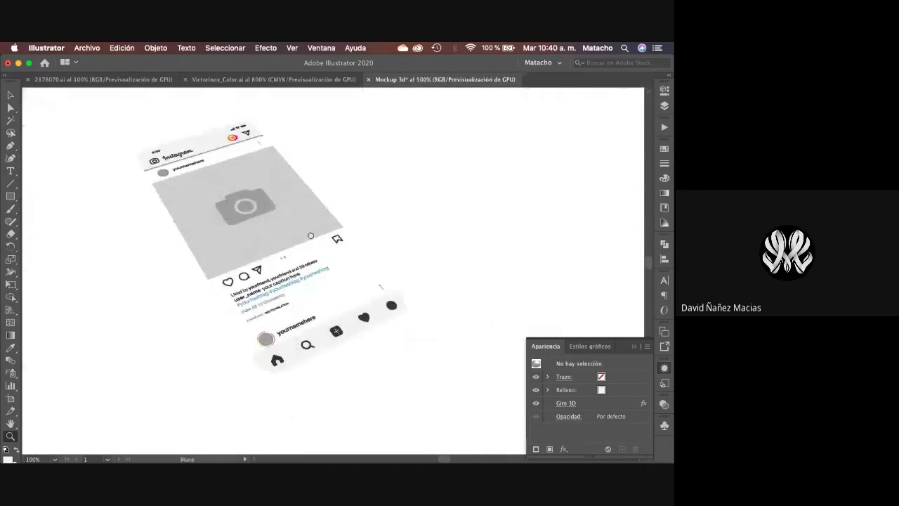
pyautogui.press('v')
pyautogui.click(206, 201)
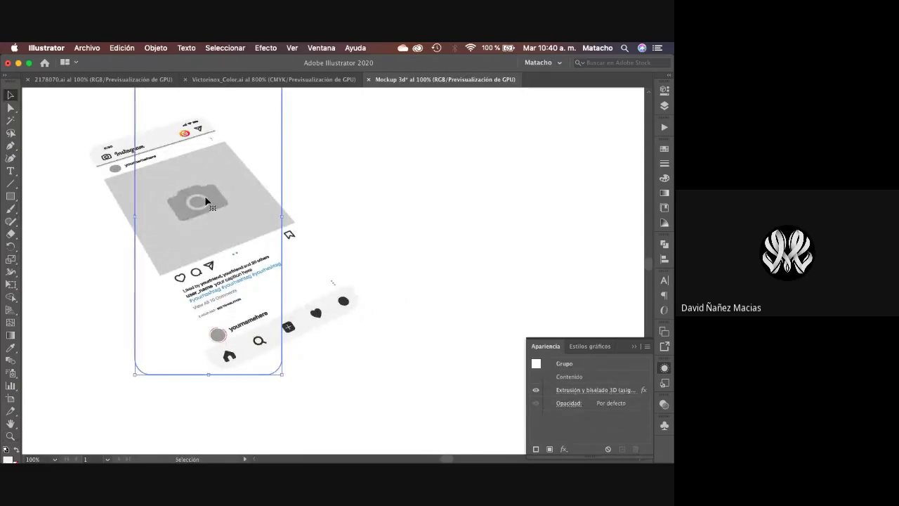
pyautogui.scroll(3, 321, 238)
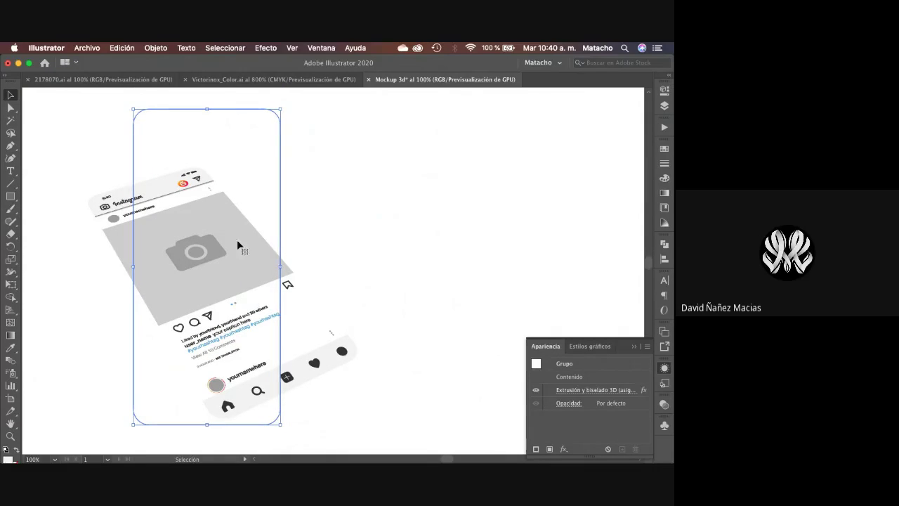
pyautogui.click(310, 178)
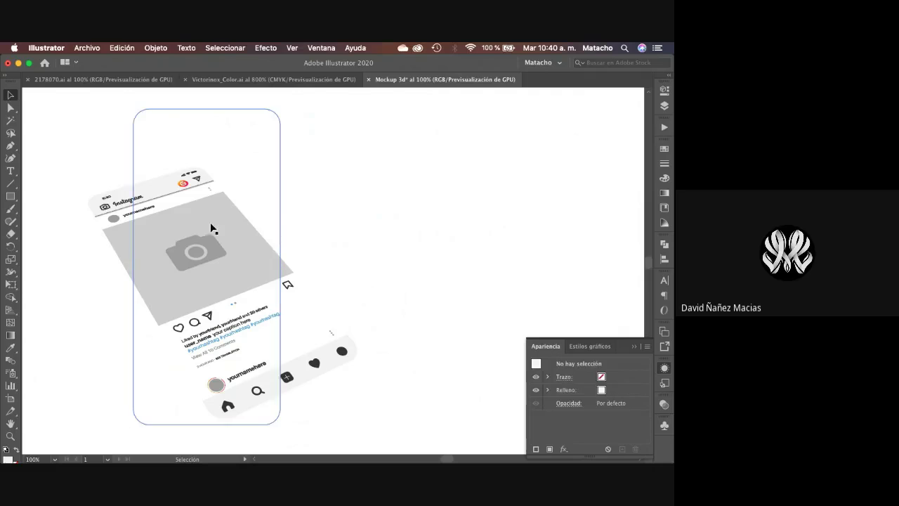
pyautogui.click(211, 227)
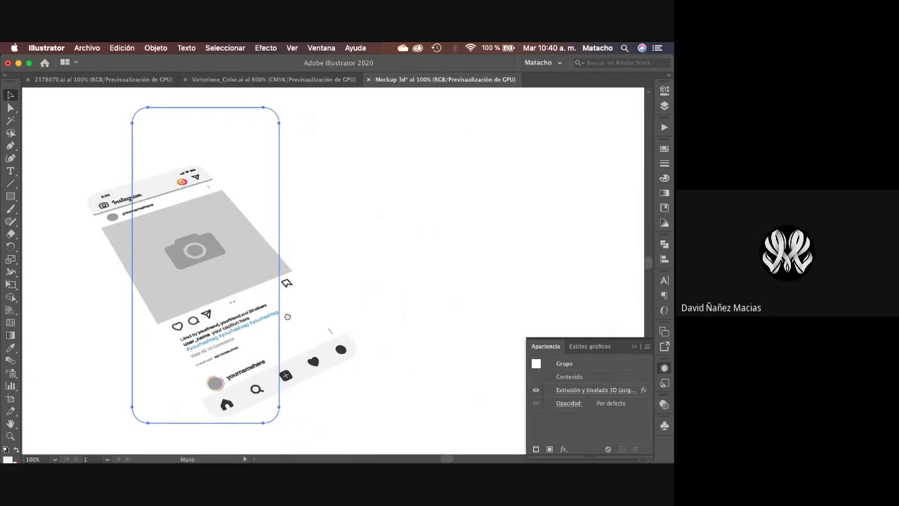
pyautogui.moveTo(289, 319); pyautogui.dragTo(297, 279)
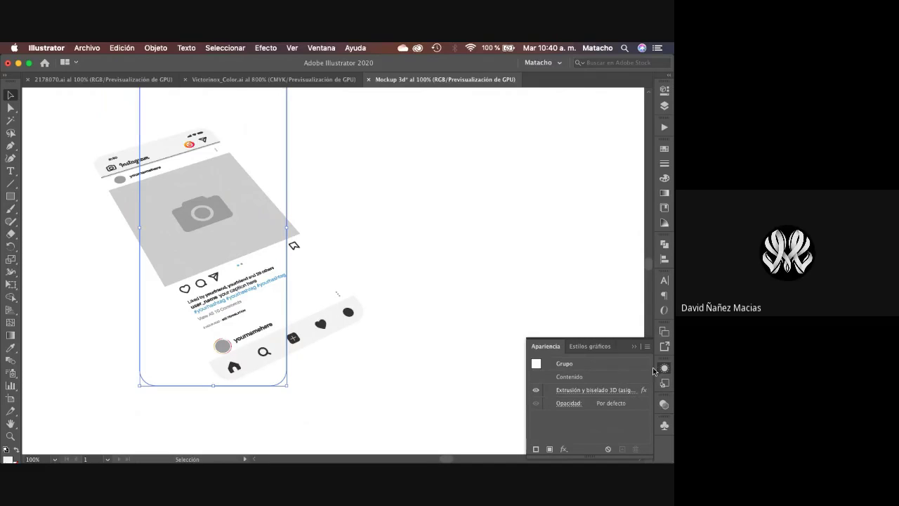
pyautogui.click(568, 449)
pyautogui.moveTo(501, 250)
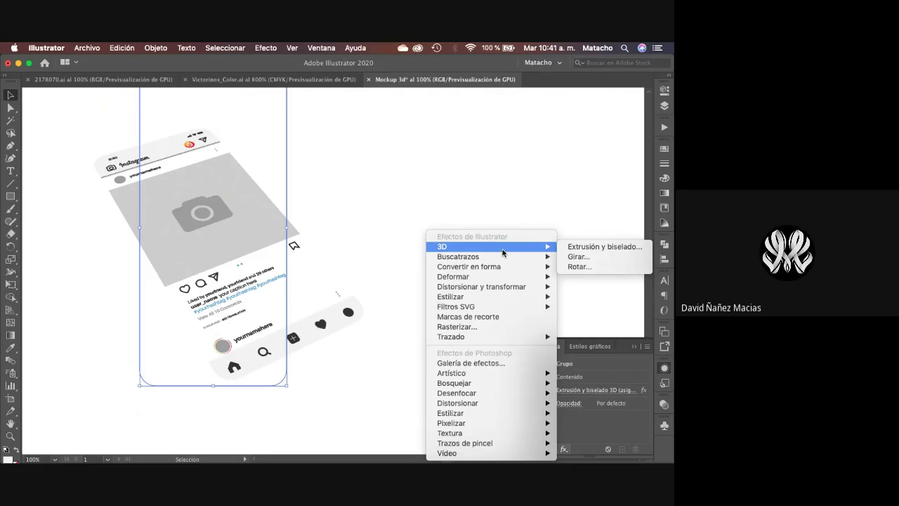
pyautogui.moveTo(509, 293)
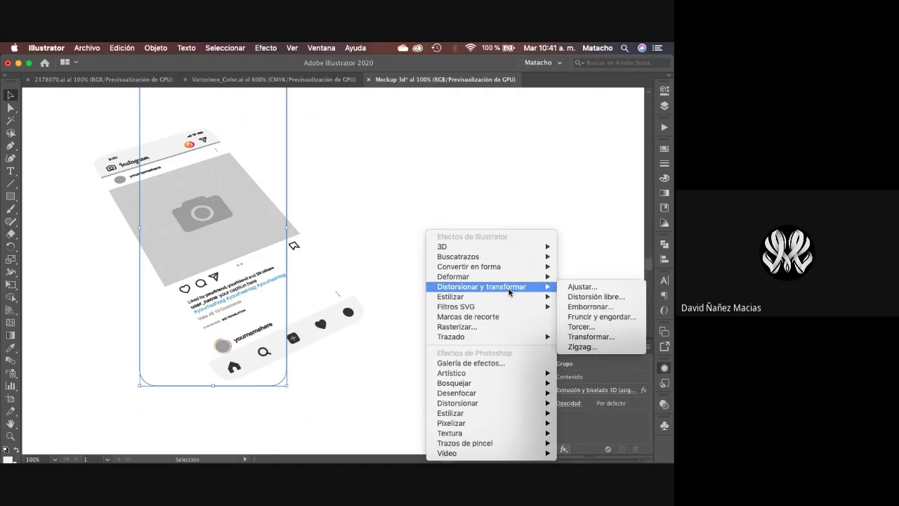
pyautogui.moveTo(552, 297)
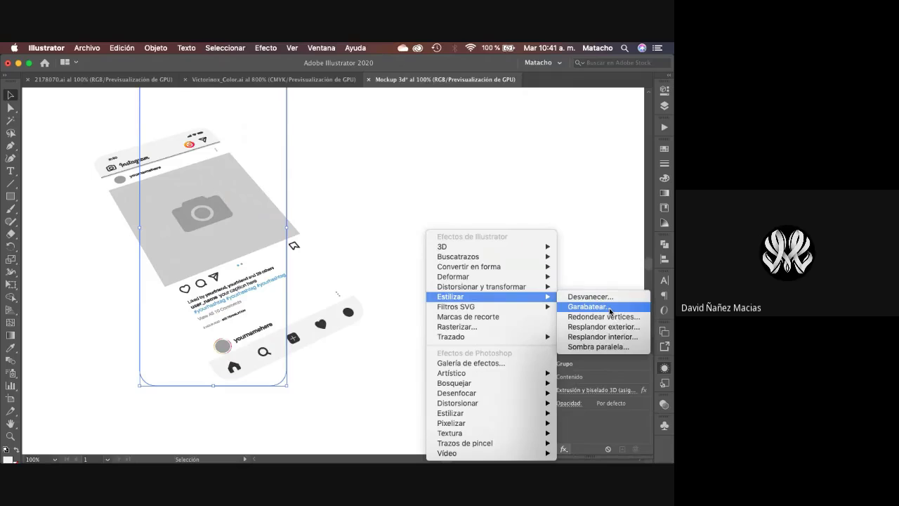
pyautogui.click(631, 347)
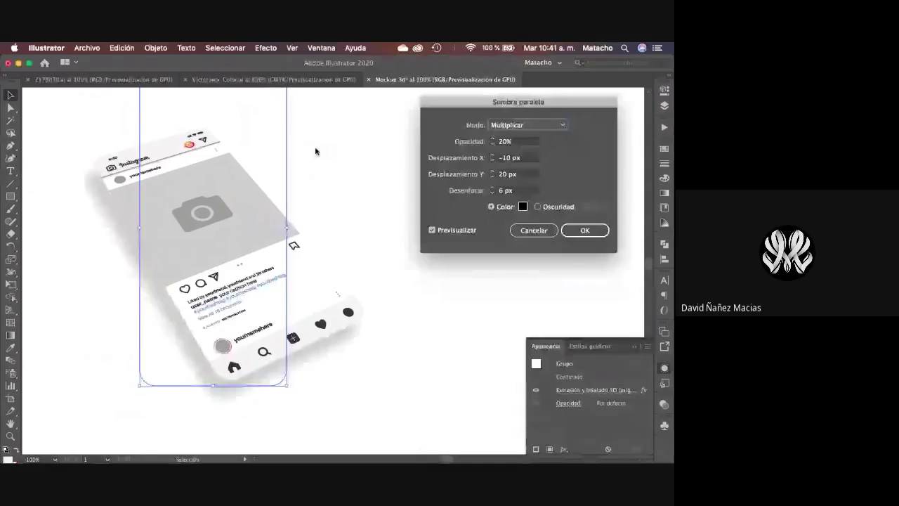
# - Set the drop shadow's opacity to 75%
pyautogui.click(524, 141)
pyautogui.hotkey('shift', 'Up')
pyautogui.hotkey('shift', 'Up')
pyautogui.hotkey('shift', 'Up')
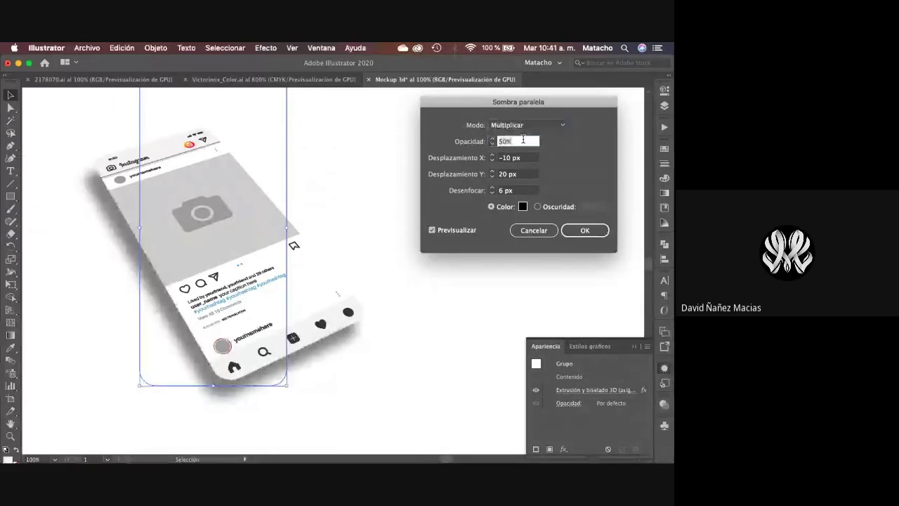
pyautogui.write('75')
pyautogui.press('Tab')
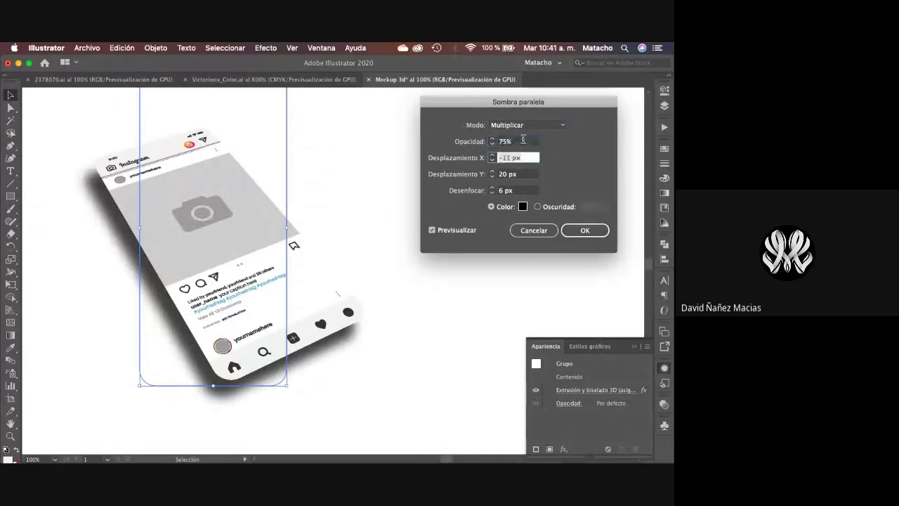
# - Set the drop shadow's X offset to 7 px
pyautogui.hotkey('shift', 'Up')
pyautogui.press('Up')
pyautogui.press('Up')
pyautogui.press('Up')
pyautogui.press('Up')
pyautogui.press('Up')
pyautogui.press('Up')
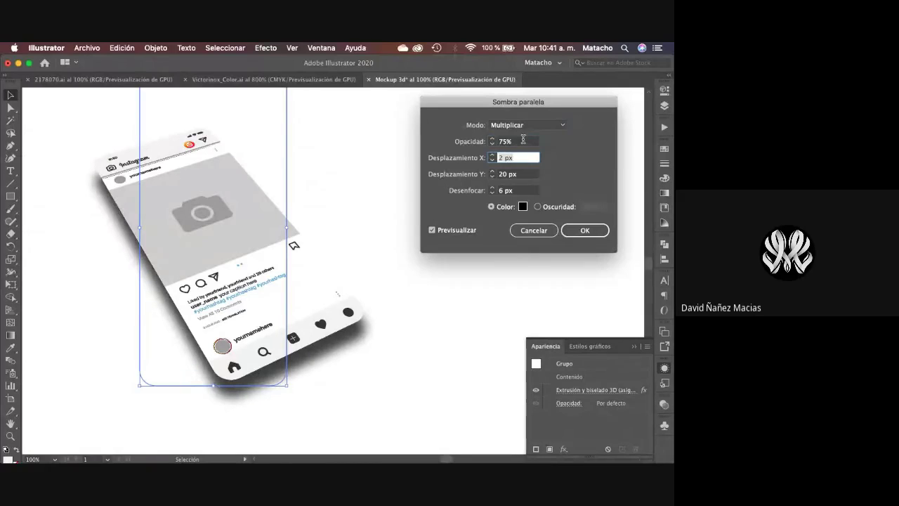
pyautogui.press('Up')
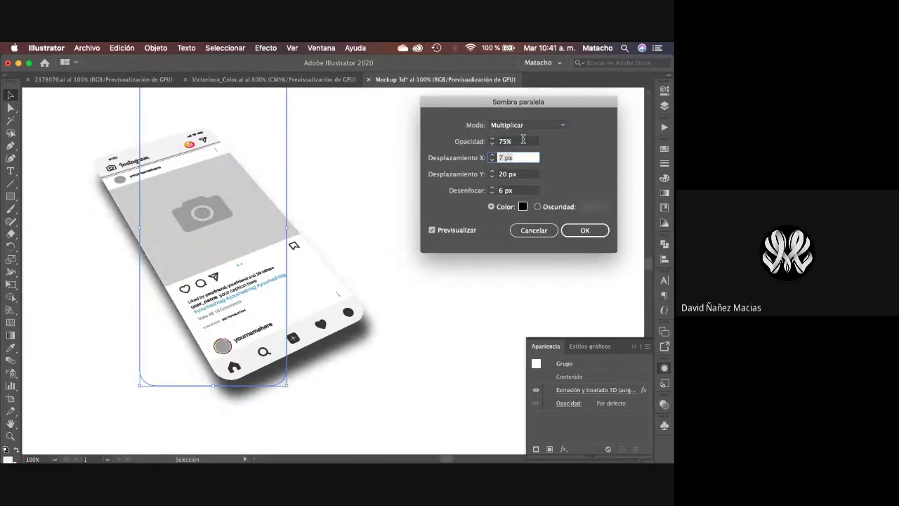
# - Set the drop shadow's Y offset to 7 px
pyautogui.press('Tab')
pyautogui.hotkey('shift', 'Down')
pyautogui.press('Down')
pyautogui.press('Down')
pyautogui.press('Down')
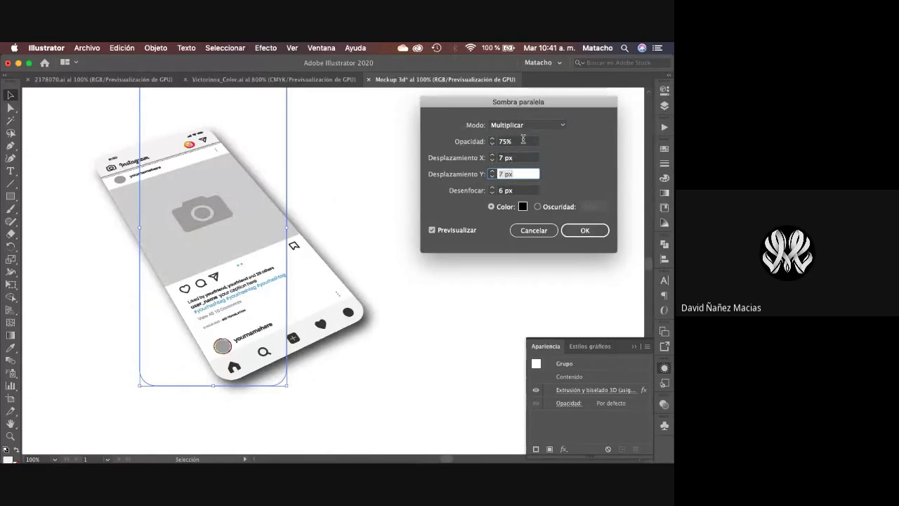
# - Reduce the drop shadow's blur (Desenfocar) to 3 px
pyautogui.press('Tab')
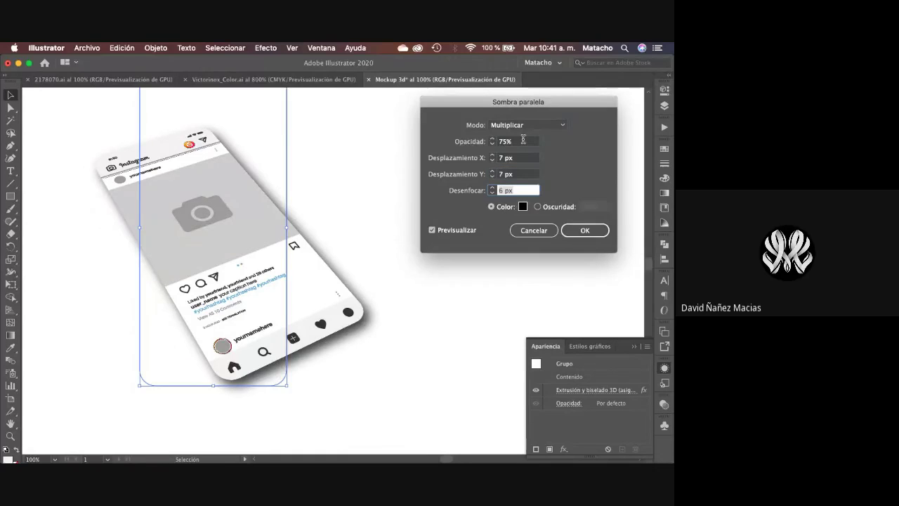
pyautogui.press('Down')
pyautogui.press('Down')
pyautogui.press('Down')
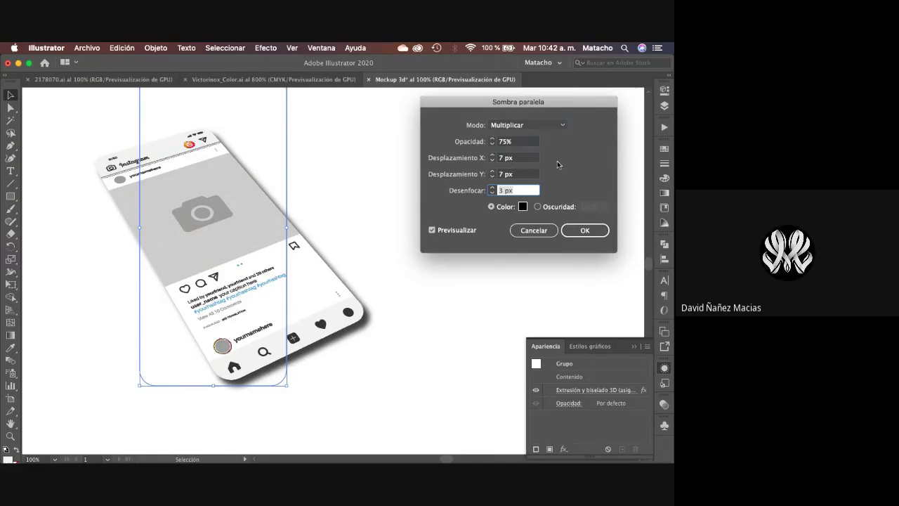
# - Try the Luz suave blend mode on the drop shadow and switch it back to Multiplicar
pyautogui.click(565, 125)
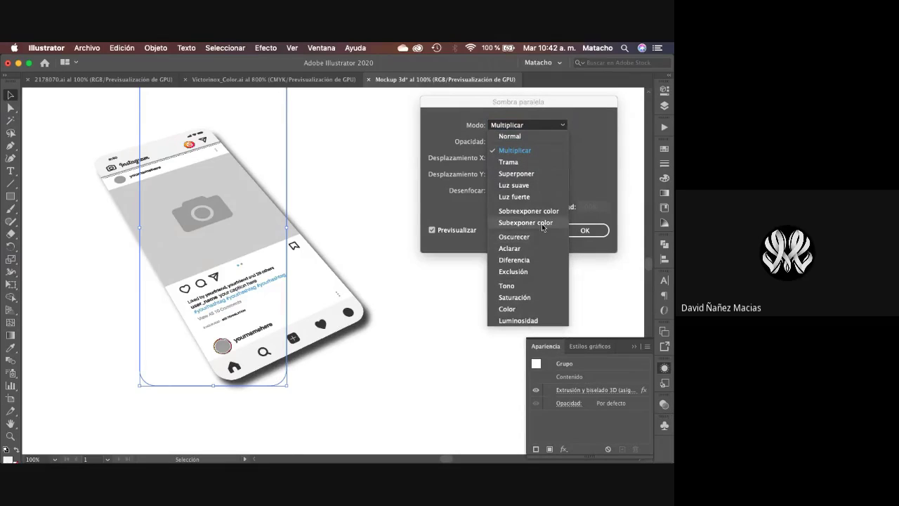
pyautogui.click(538, 187)
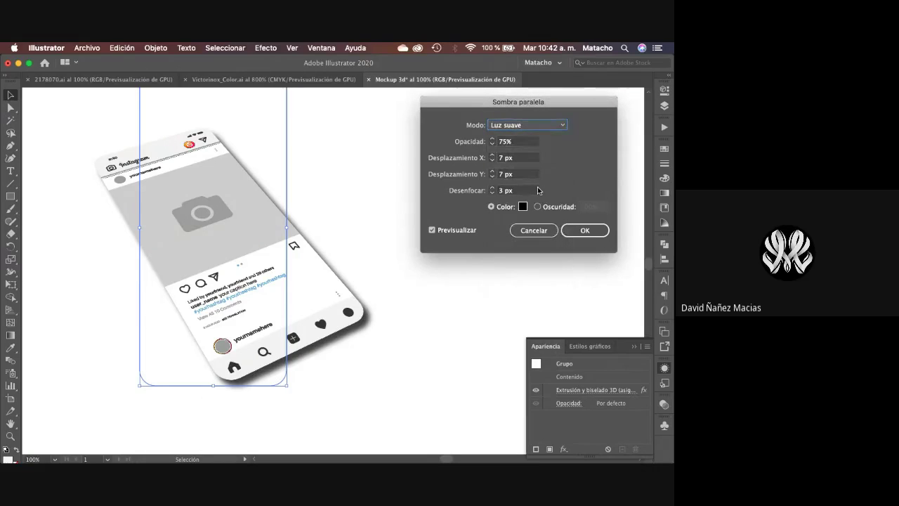
pyautogui.click(543, 127)
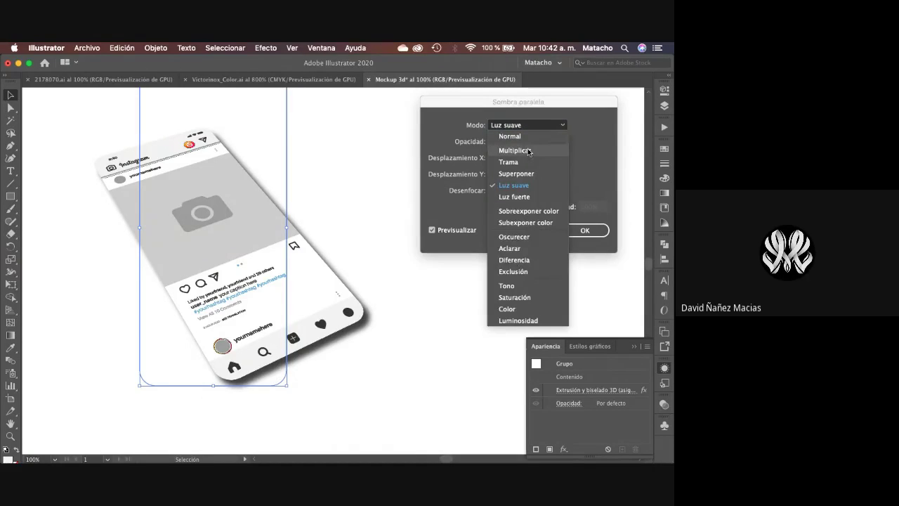
pyautogui.click(530, 147)
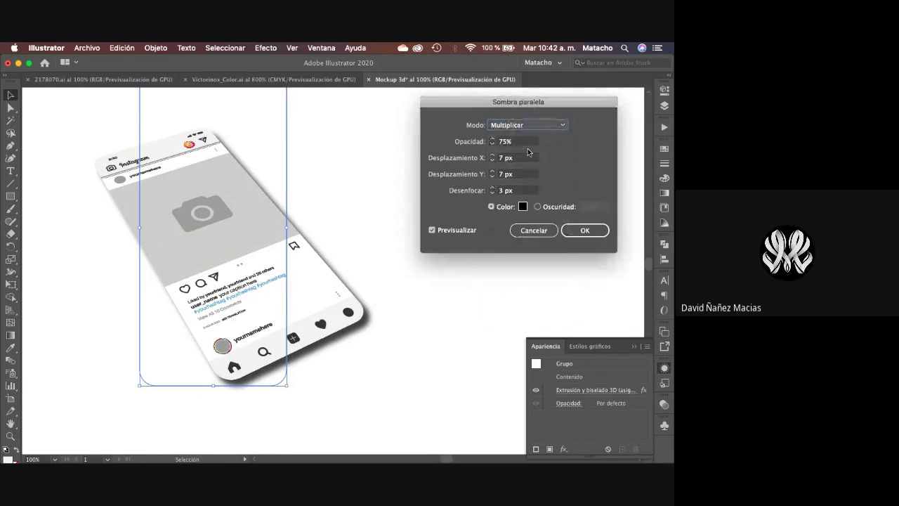
# - Try the drop shadow's opacity at 100% and step it down to 10%
pyautogui.click(516, 141)
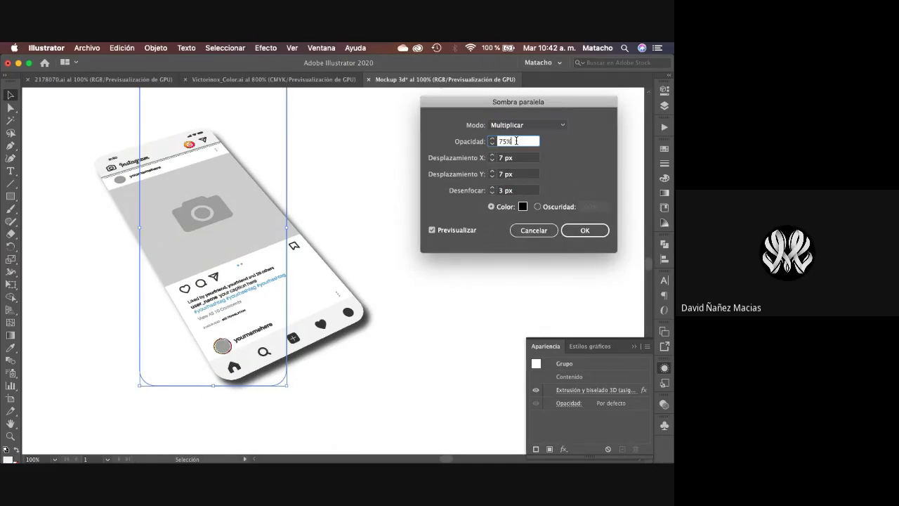
pyautogui.hotkey('shift', 'Up')
pyautogui.hotkey('shift', 'Up')
pyautogui.hotkey('shift', 'Up')
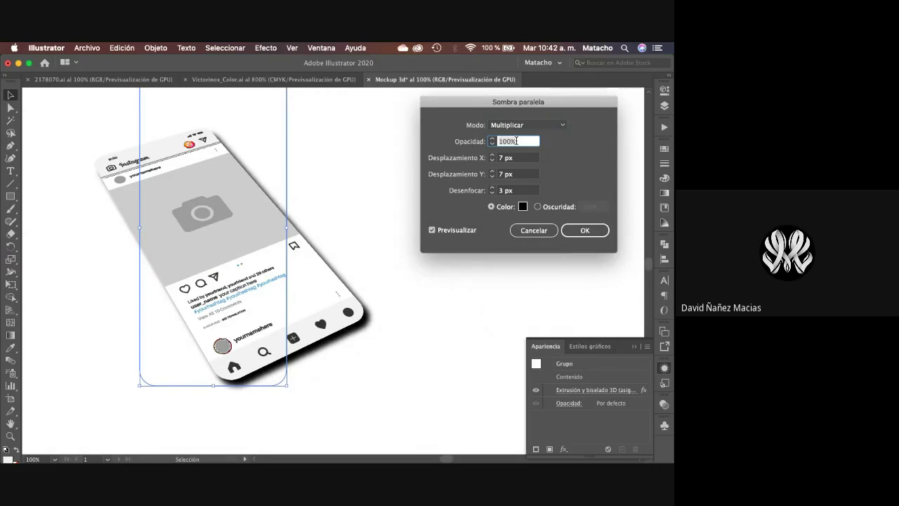
pyautogui.hotkey('shift', 'Down')
pyautogui.hotkey('shift', 'Down')
pyautogui.hotkey('shift', 'Down')
pyautogui.hotkey('shift', 'Down')
pyautogui.hotkey('shift', 'Down')
pyautogui.hotkey('shift', 'Down')
pyautogui.hotkey('shift', 'Down')
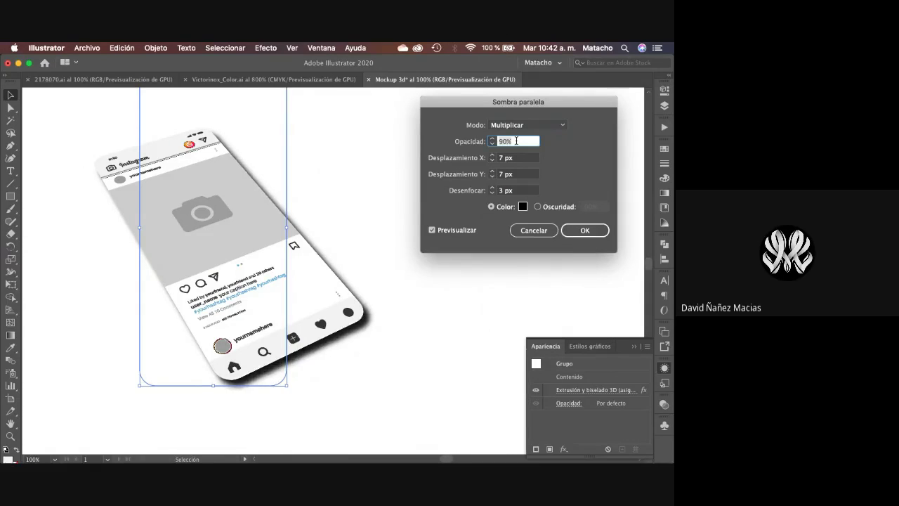
pyautogui.hotkey('shift', 'Down')
pyautogui.hotkey('shift', 'Down')
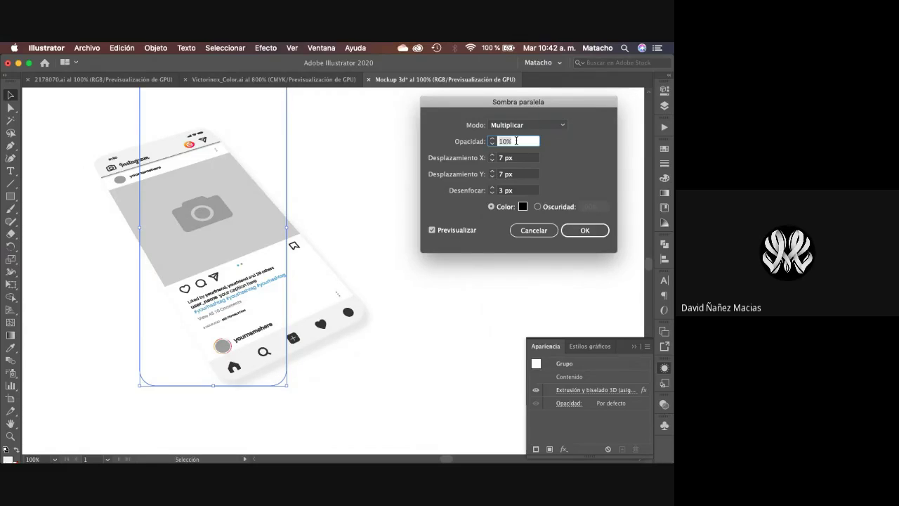
# - Bring the drop shadow's opacity to 50%
pyautogui.hotkey('shift', 'Up')
pyautogui.hotkey('shift', 'Up')
pyautogui.hotkey('shift', 'Up')
pyautogui.hotkey('shift', 'Up')
pyautogui.hotkey('shift', 'Up')
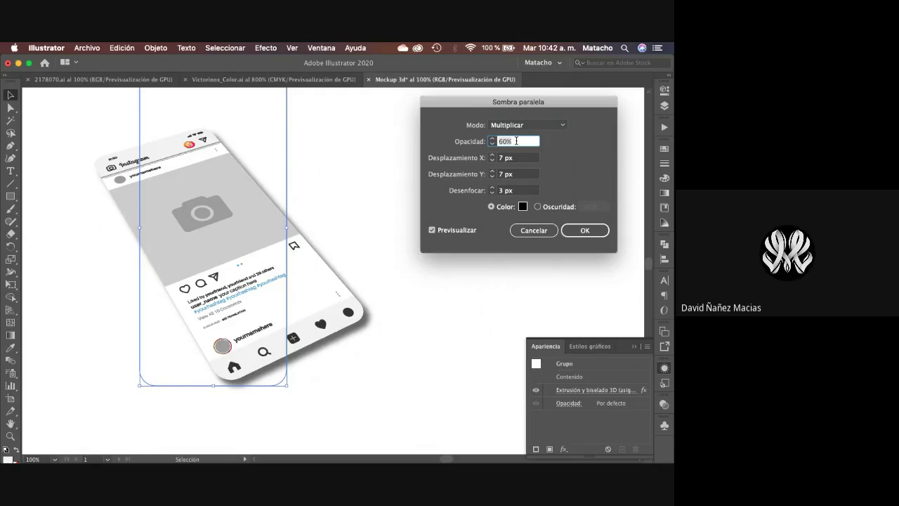
pyautogui.hotkey('shift', 'Down')
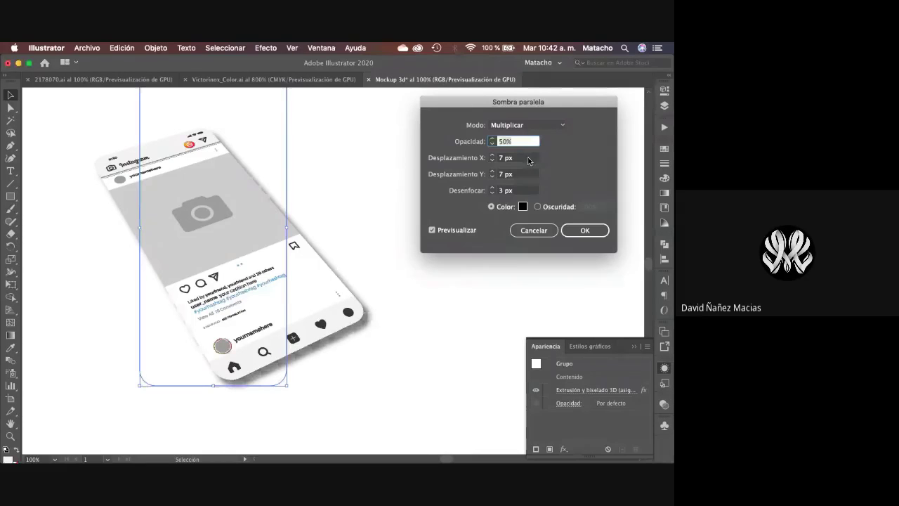
# - Reduce the drop shadow's X offset to 0 px
pyautogui.click(527, 159)
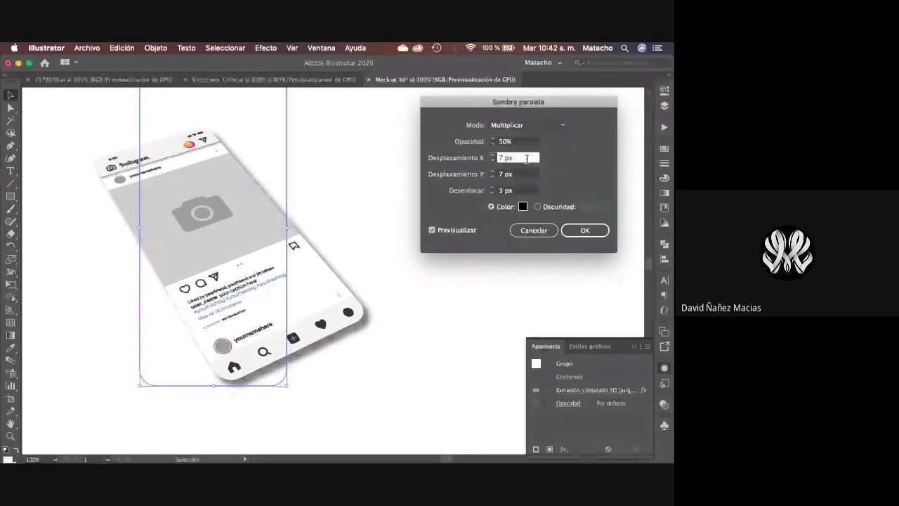
pyautogui.press('Down')
pyautogui.press('Down')
pyautogui.press('Down')
pyautogui.press('Down')
pyautogui.press('Down')
pyautogui.press('Down')
pyautogui.press('Down')
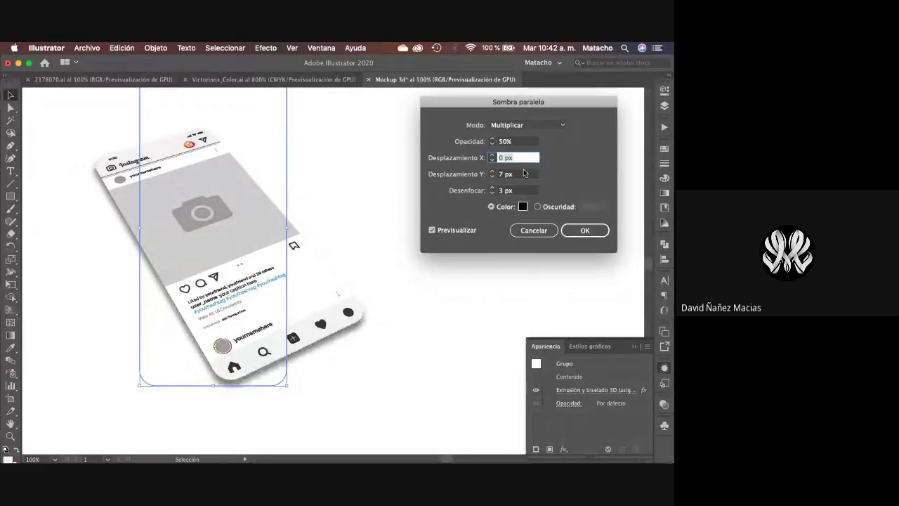
# - Reduce the drop shadow's Y offset to 0 px
pyautogui.click(524, 171)
pyautogui.press('Down')
pyautogui.press('Down')
pyautogui.press('Down')
pyautogui.press('Down')
pyautogui.press('Down')
pyautogui.press('Down')
pyautogui.press('Down')
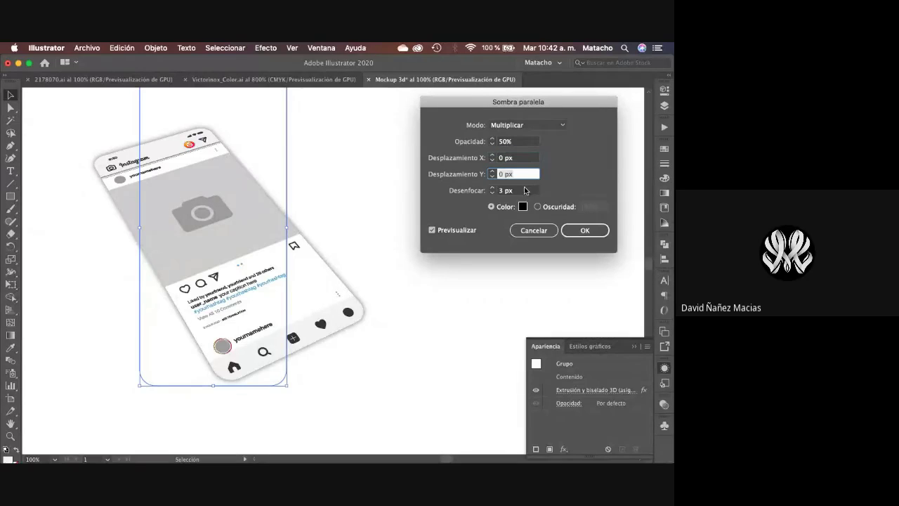
# - Reduce the drop shadow's blur to 0 px
pyautogui.click(525, 188)
pyautogui.click(525, 188)
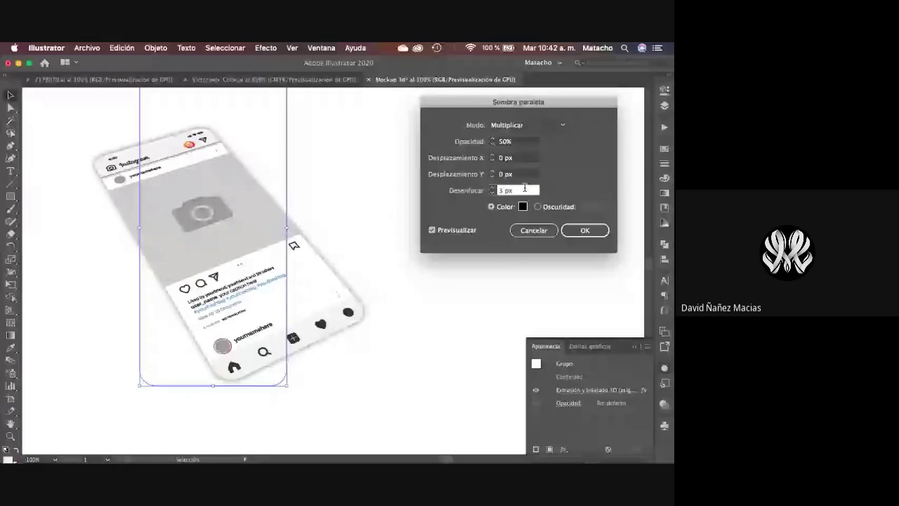
pyautogui.press('Down')
pyautogui.press('Down')
pyautogui.press('Down')
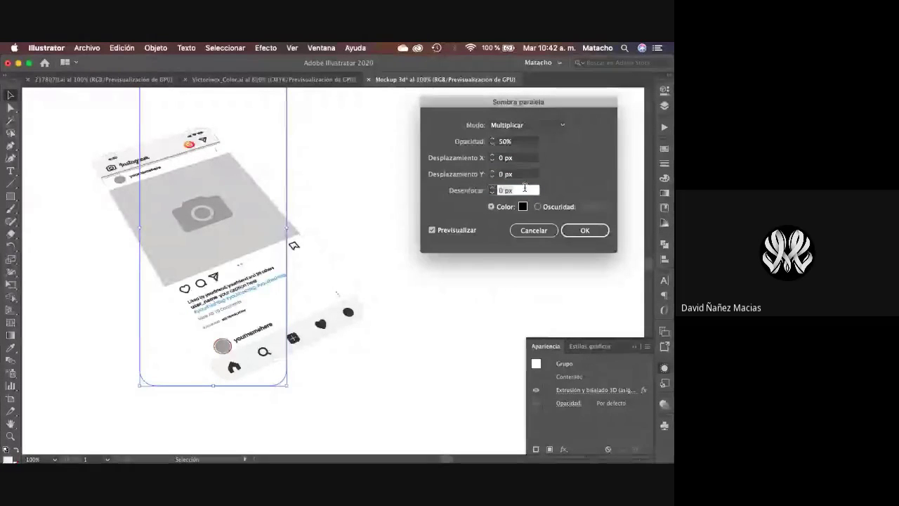
# - Try increasing the drop shadow's blur gradually up to 70 px, and settle on a blur of 5 px
pyautogui.press('Up')
pyautogui.press('Up')
pyautogui.press('Up')
pyautogui.press('Up')
pyautogui.press('Up')
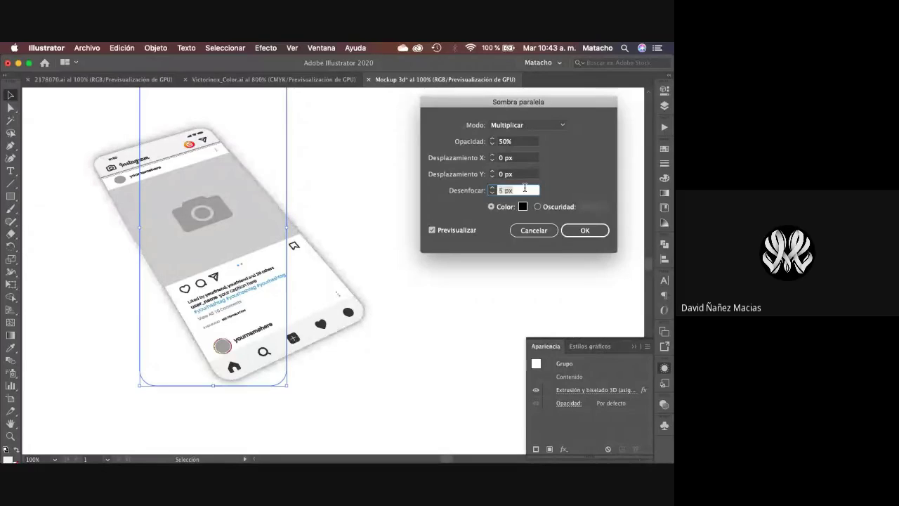
pyautogui.press('Up')
pyautogui.press('Up')
pyautogui.press('Up')
pyautogui.press('Up')
pyautogui.press('Up')
pyautogui.press('Up')
pyautogui.press('Up')
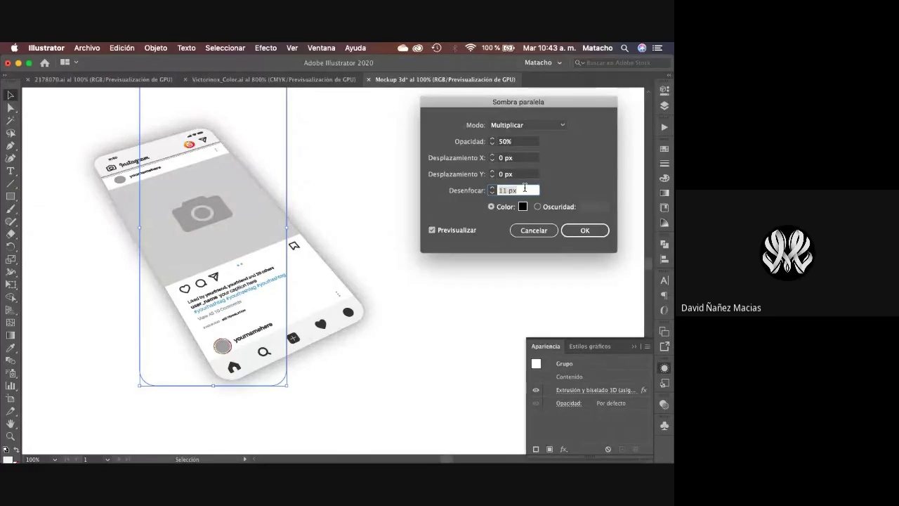
pyautogui.press('Up')
pyautogui.press('Up')
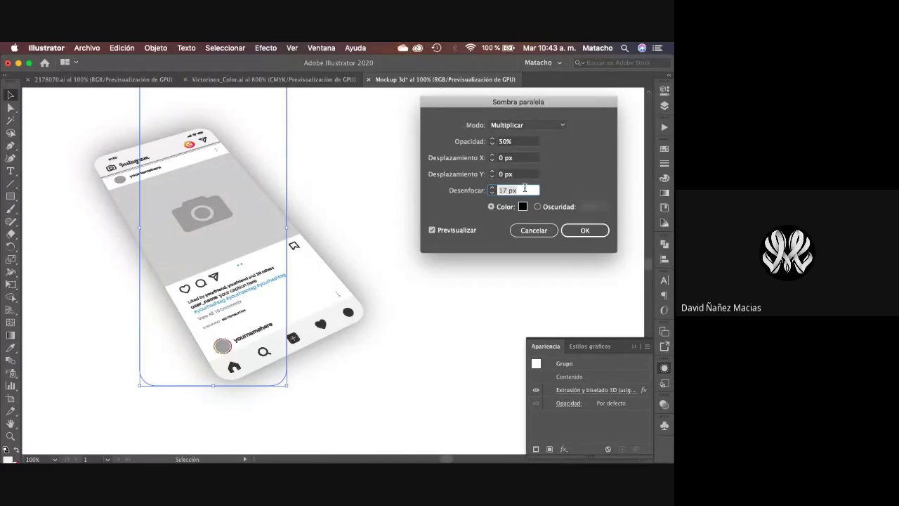
pyautogui.press('Up')
pyautogui.press('Up')
pyautogui.press('Up')
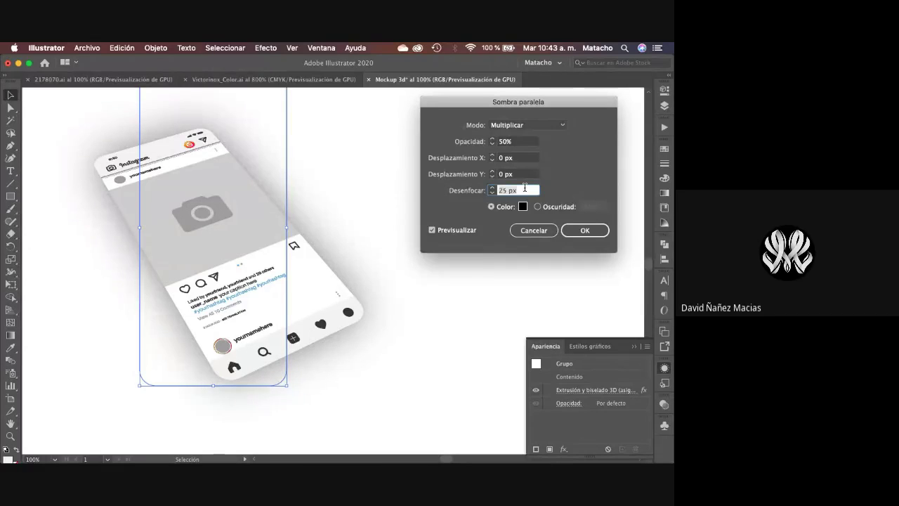
pyautogui.press('Up')
pyautogui.press('Up')
pyautogui.press('Up')
pyautogui.press('Up')
pyautogui.press('Up')
pyautogui.press('Up')
pyautogui.press('Up')
pyautogui.press('Up')
pyautogui.press('Up')
pyautogui.press('Up')
pyautogui.press('Up')
pyautogui.press('Up')
pyautogui.press('Up')
pyautogui.press('Up')
pyautogui.press('Up')
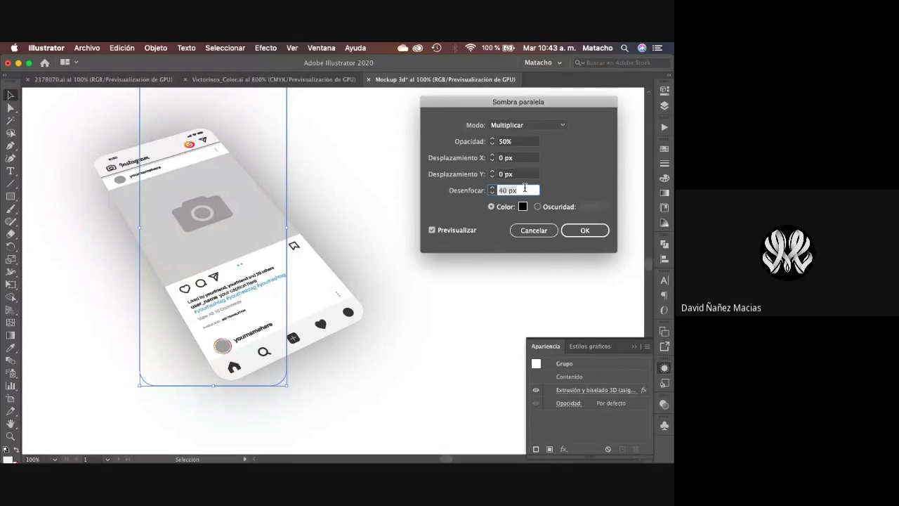
pyautogui.hotkey('shift', 'Up')
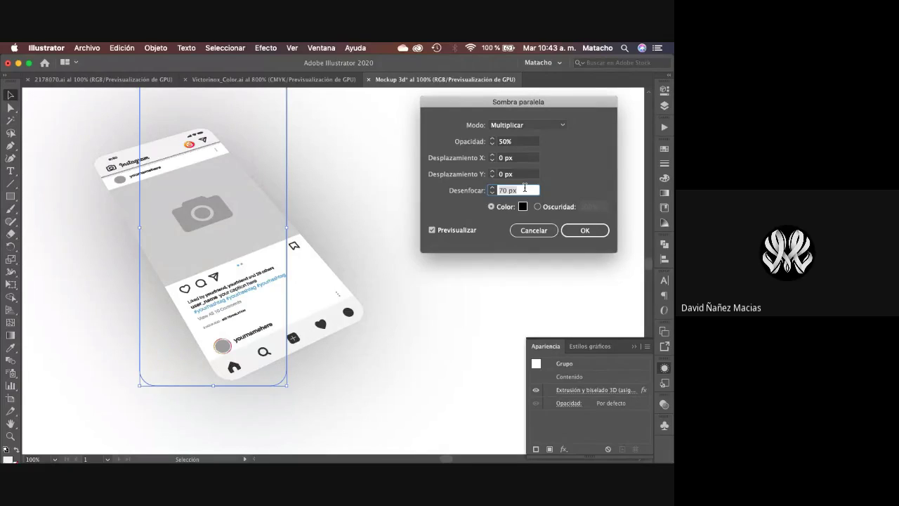
pyautogui.write('5')
pyautogui.press('Tab')
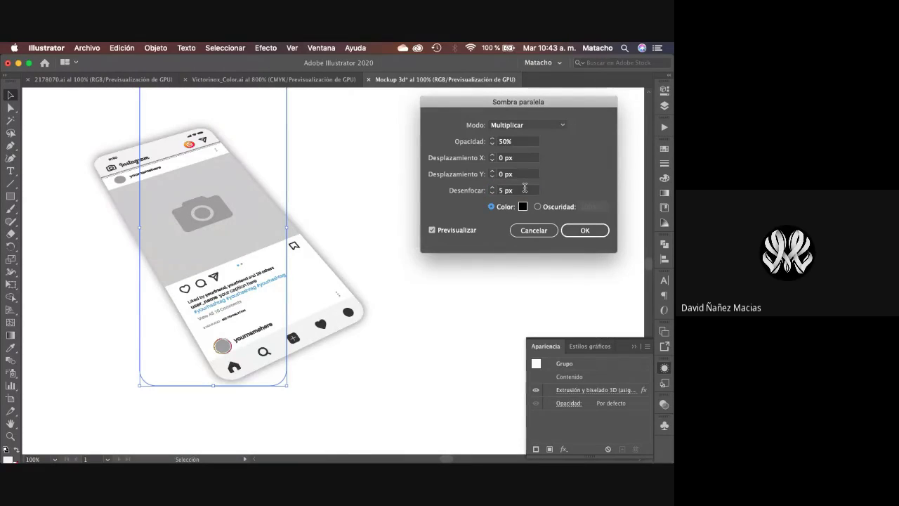
# - Increase the drop shadow's X offset to 120 px
pyautogui.click(521, 157)
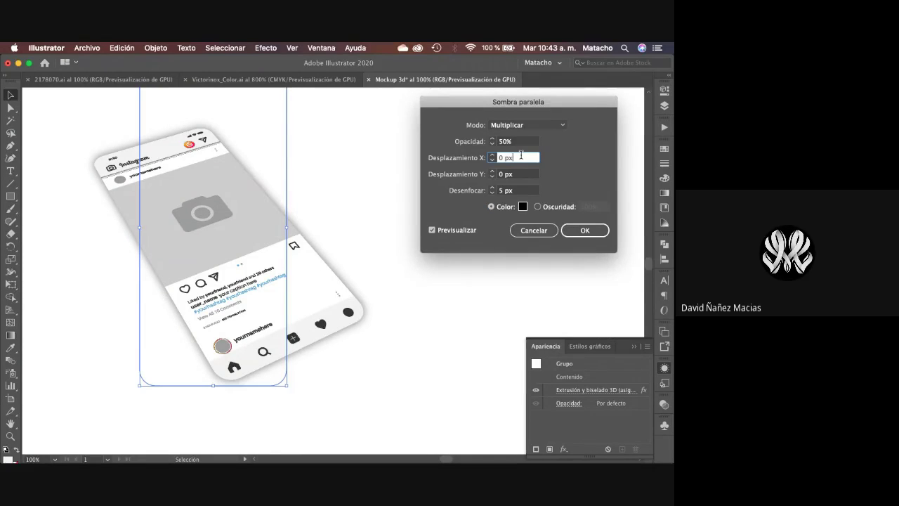
pyautogui.hotkey('shift', 'Up')
pyautogui.hotkey('shift', 'Up')
pyautogui.hotkey('shift', 'Up')
pyautogui.hotkey('shift', 'Up')
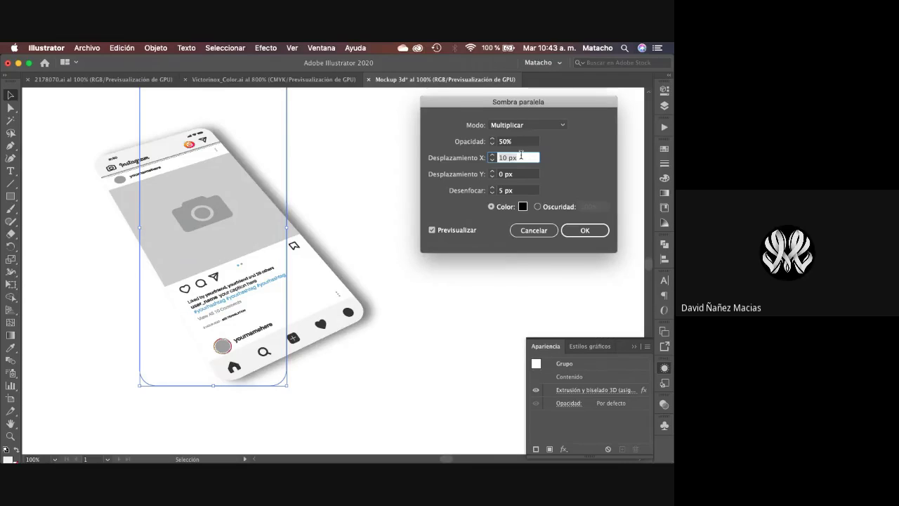
pyautogui.hotkey('shift', 'Up')
pyautogui.hotkey('shift', 'Up')
pyautogui.hotkey('shift', 'Up')
pyautogui.hotkey('shift', 'Up')
pyautogui.hotkey('shift', 'Up')
pyautogui.hotkey('shift', 'Up')
pyautogui.hotkey('shift', 'Up')
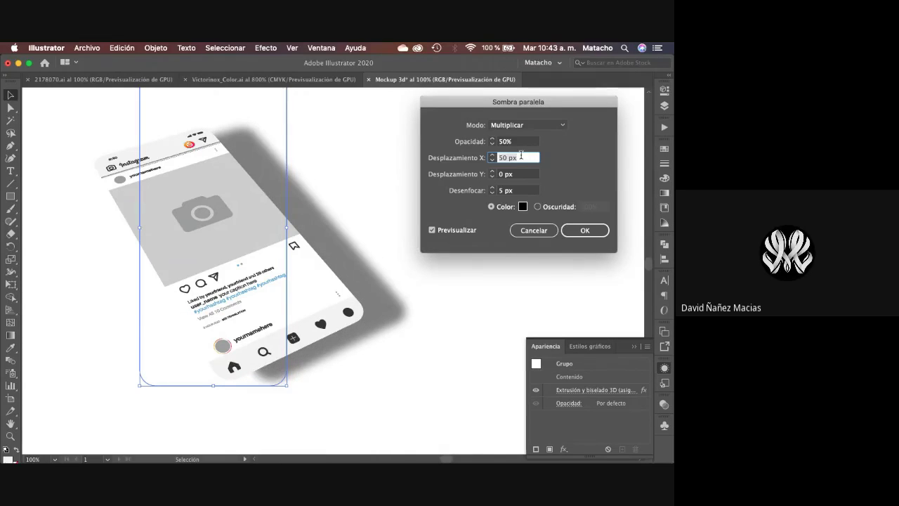
pyautogui.hotkey('shift', 'Up')
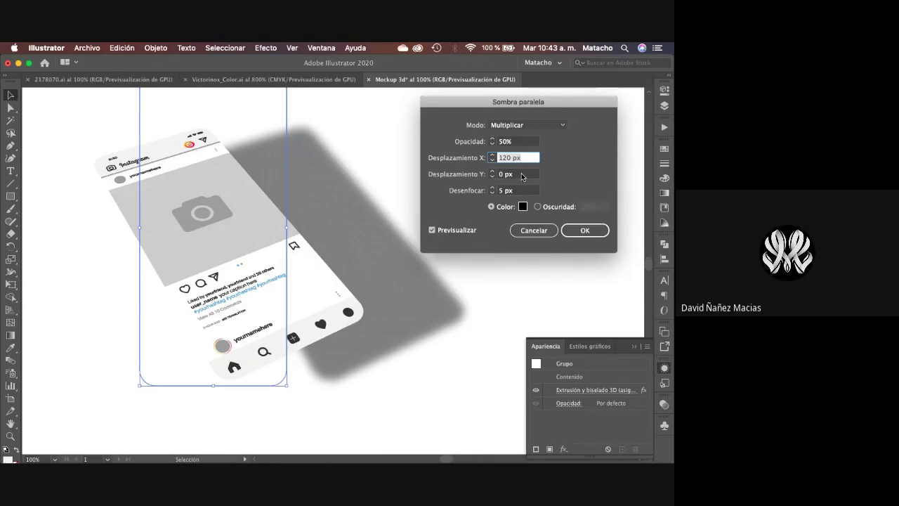
# - Raise the drop shadow's Y offset to 120 px and bring it back down to 100 px
pyautogui.click(522, 174)
pyautogui.hotkey('shift', 'Up')
pyautogui.hotkey('shift', 'Up')
pyautogui.hotkey('shift', 'Up')
pyautogui.hotkey('shift', 'Up')
pyautogui.hotkey('shift', 'Up')
pyautogui.hotkey('shift', 'Up')
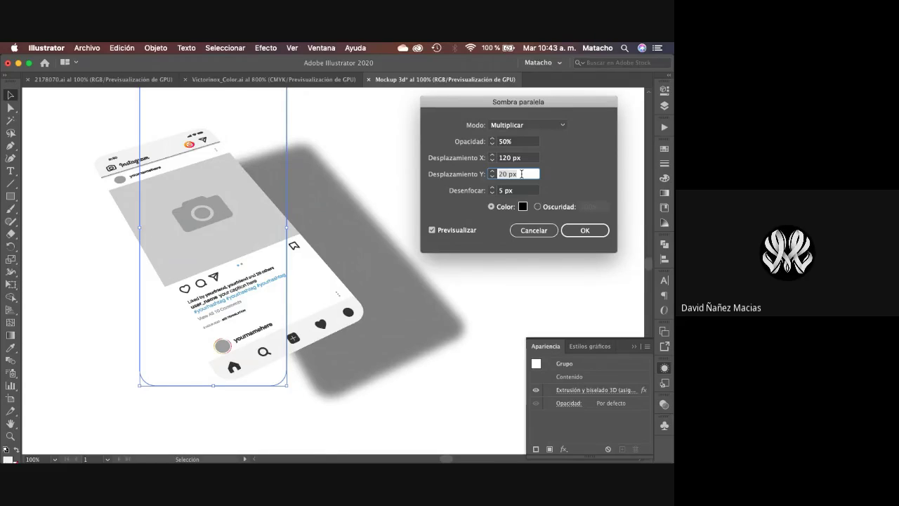
pyautogui.hotkey('shift', 'Up')
pyautogui.hotkey('shift', 'Up')
pyautogui.hotkey('shift', 'Up')
pyautogui.hotkey('shift', 'Up')
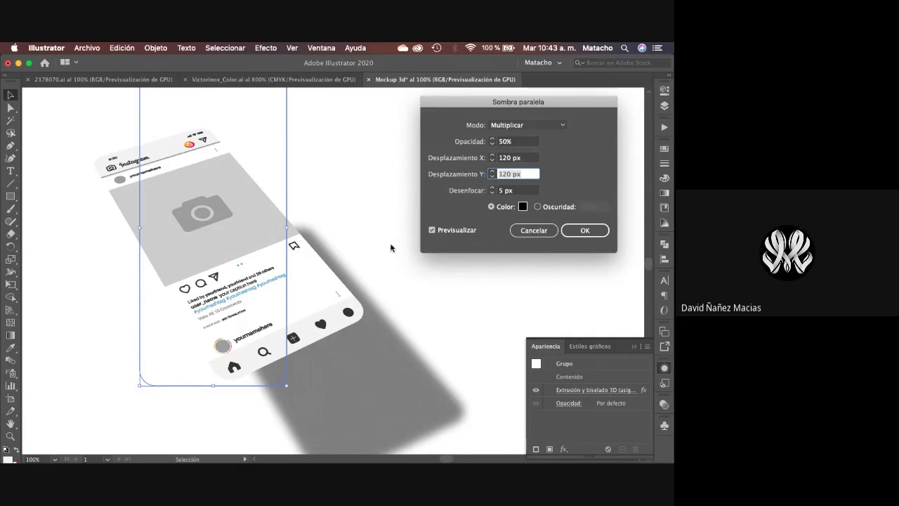
pyautogui.hotkey('shift', 'Down')
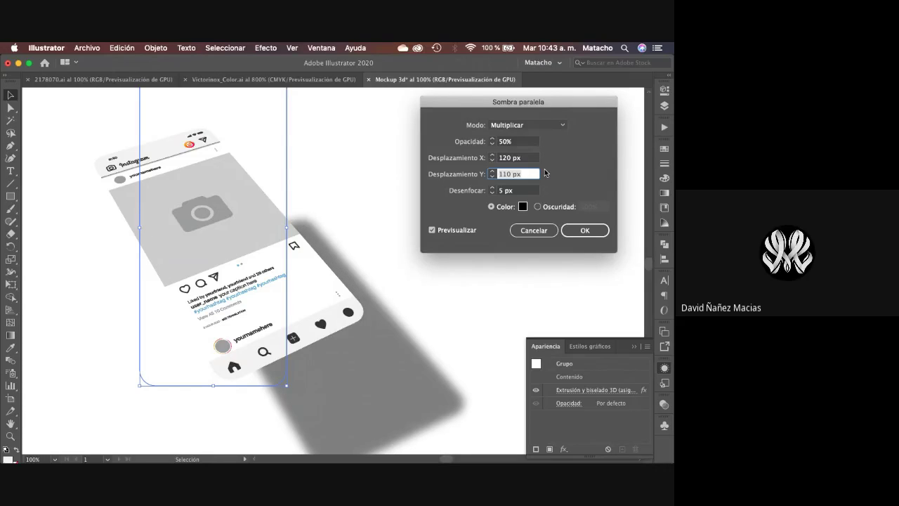
pyautogui.hotkey('shift', 'Down')
# - Lower the drop shadow's X offset to -60 px to try the shadow on the opposite side of the mockup
pyautogui.click(522, 157)
pyautogui.hotkey('shift', 'Down')
pyautogui.hotkey('shift', 'Down')
pyautogui.hotkey('shift', 'Down')
pyautogui.hotkey('shift', 'Down')
pyautogui.hotkey('shift', 'Down')
pyautogui.hotkey('shift', 'Down')
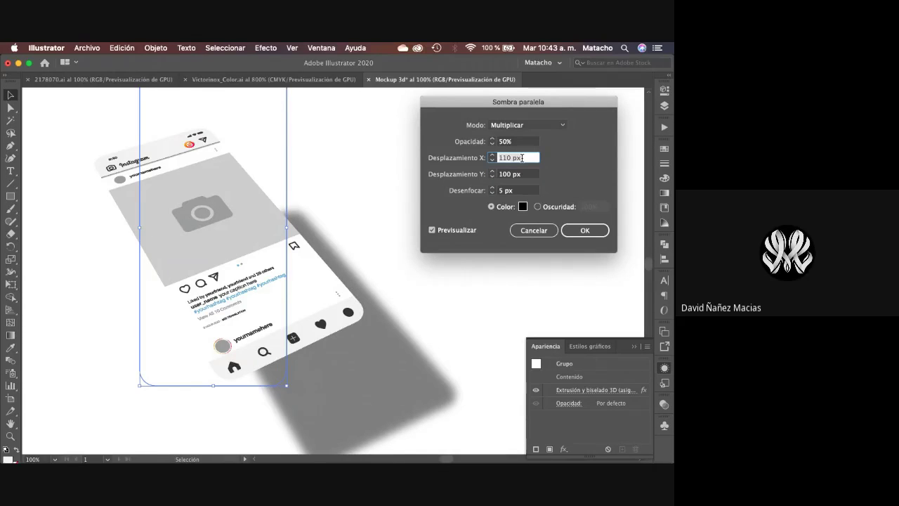
pyautogui.hotkey('shift', 'Down')
pyautogui.hotkey('shift', 'Down')
pyautogui.hotkey('shift', 'Down')
pyautogui.hotkey('shift', 'Down')
pyautogui.hotkey('shift', 'Down')
pyautogui.hotkey('shift', 'Down')
pyautogui.hotkey('shift', 'Down')
pyautogui.hotkey('shift', 'Down')
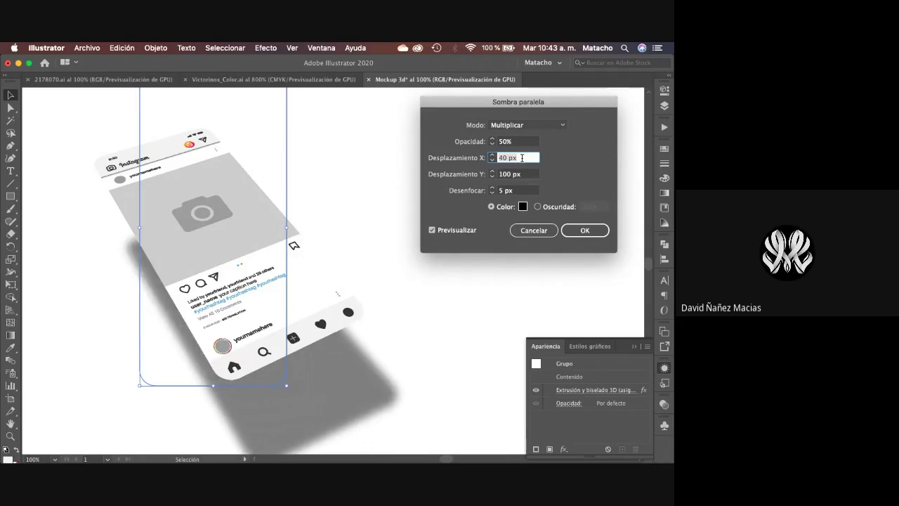
pyautogui.hotkey('shift', 'Down')
pyautogui.hotkey('shift', 'Down')
pyautogui.hotkey('shift', 'Down')
pyautogui.hotkey('shift', 'Down')
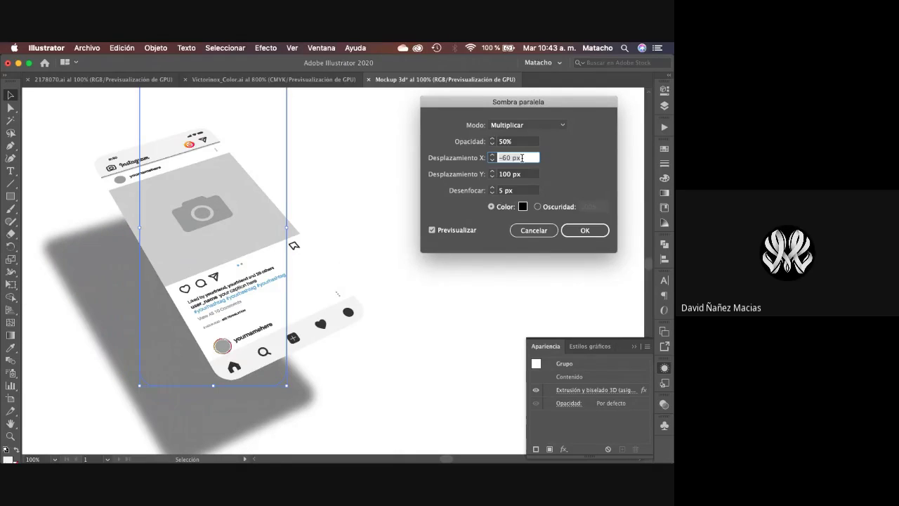
pyautogui.hotkey('shift', 'Down')
# - Bring the drop shadow's X offset to -10 px
pyautogui.hotkey('shift', 'Up')
pyautogui.hotkey('shift', 'Up')
pyautogui.hotkey('shift', 'Up')
pyautogui.hotkey('shift', 'Up')
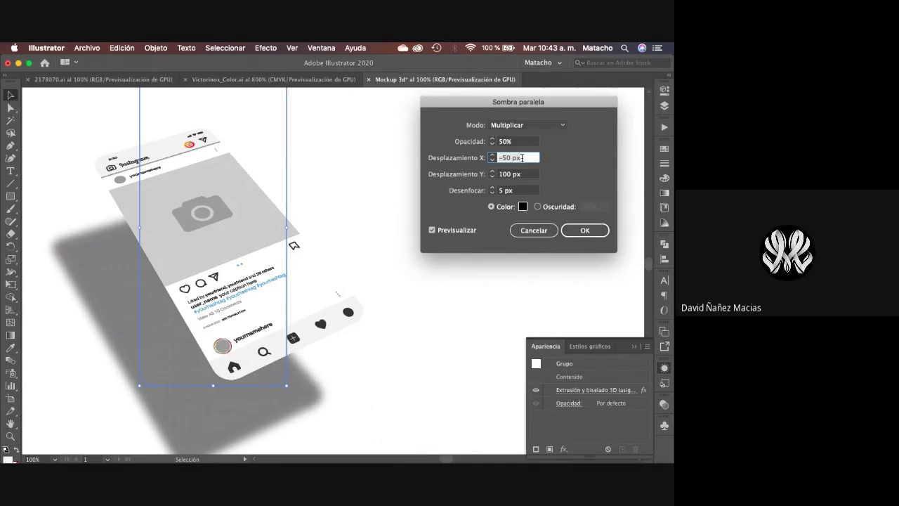
pyautogui.hotkey('shift', 'Up')
pyautogui.hotkey('shift', 'Up')
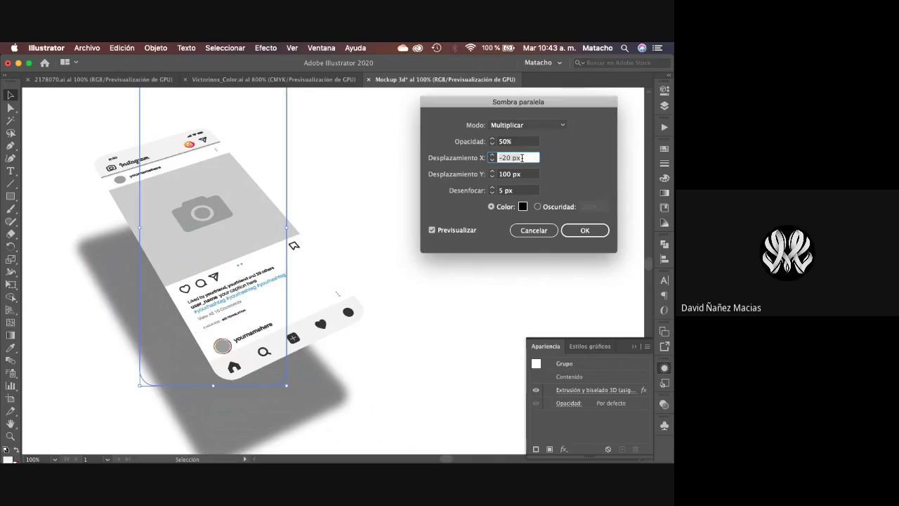
# - Reduce the drop shadow's Y offset to 60 px
pyautogui.click(532, 175)
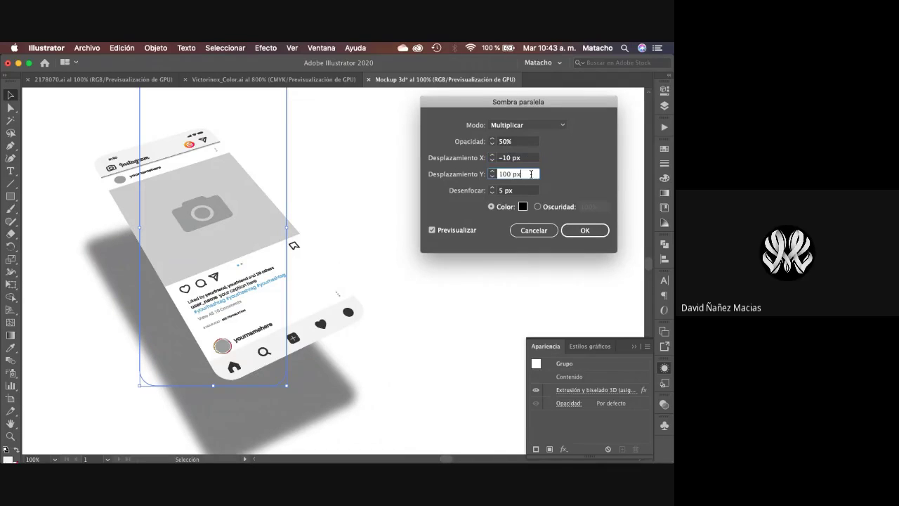
pyautogui.hotkey('shift', 'Down')
pyautogui.hotkey('shift', 'Down')
pyautogui.hotkey('shift', 'Down')
pyautogui.hotkey('shift', 'Down')
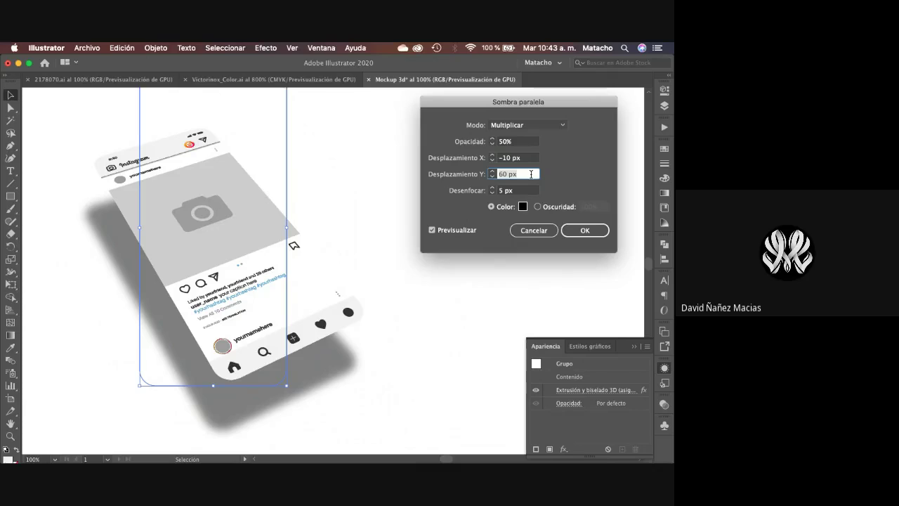
# - Compare X offsets of 0 px and -20 px for the drop shadow, and return to -10 px
pyautogui.click(527, 156)
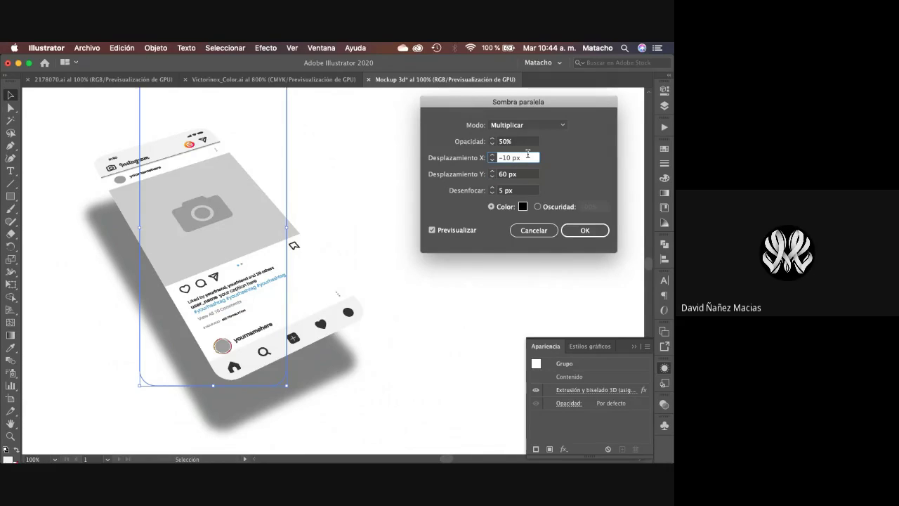
pyautogui.hotkey('shift', 'Up')
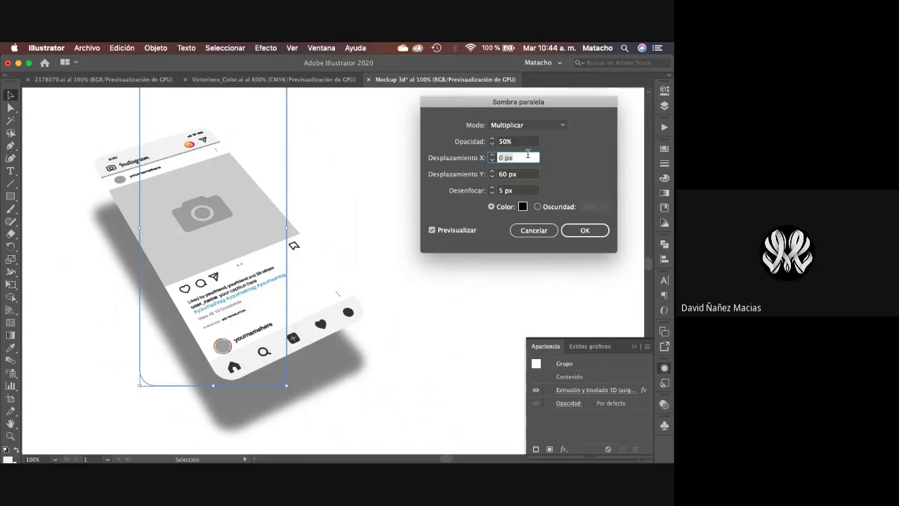
pyautogui.hotkey('shift', 'Down')
pyautogui.hotkey('shift', 'Down')
pyautogui.hotkey('shift', 'Down')
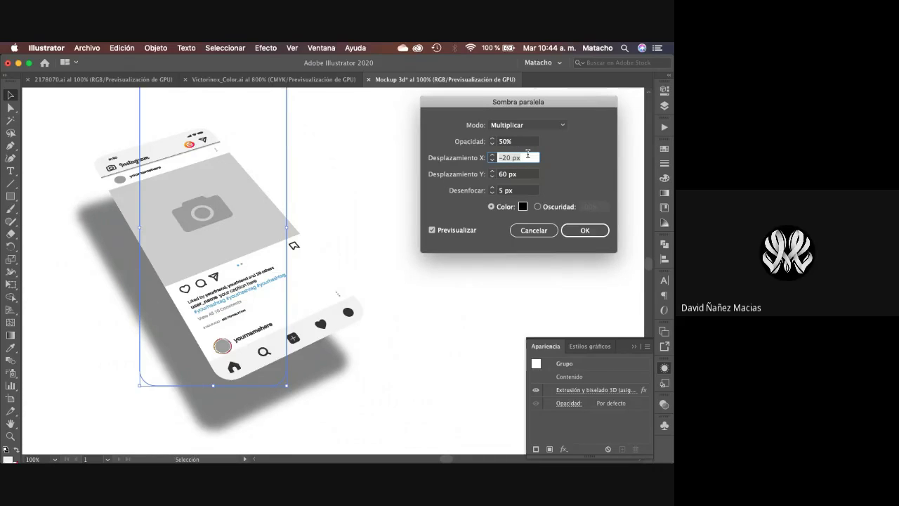
pyautogui.hotkey('shift', 'Up')
pyautogui.hotkey('shift', 'Up')
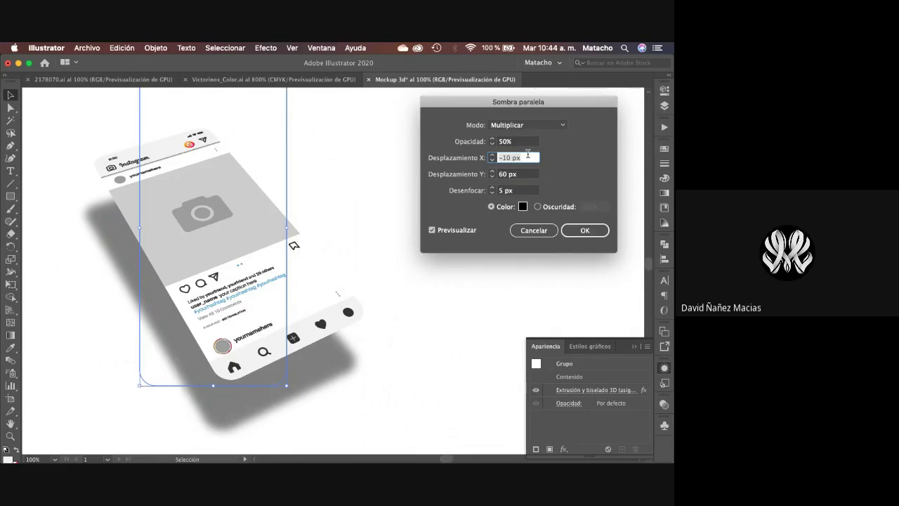
# - Increase the drop shadow's blur to 30 px
pyautogui.click(524, 191)
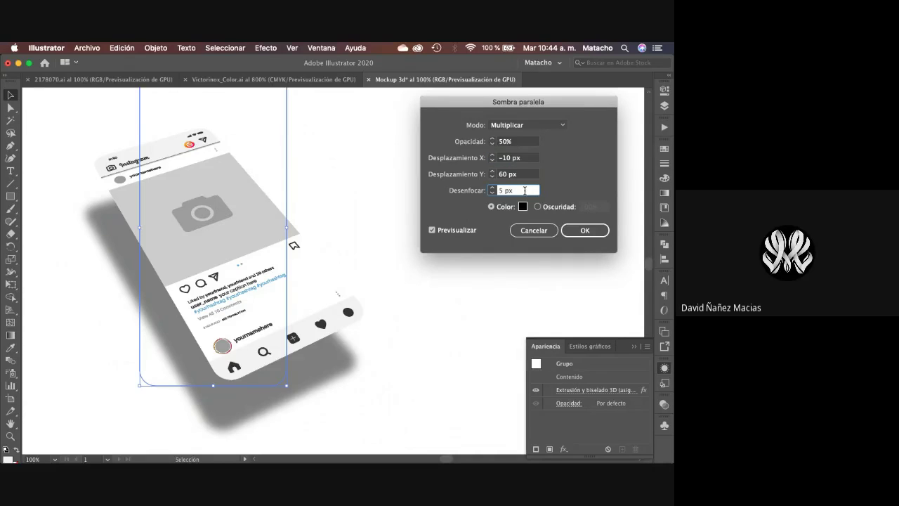
pyautogui.hotkey('shift', 'Up')
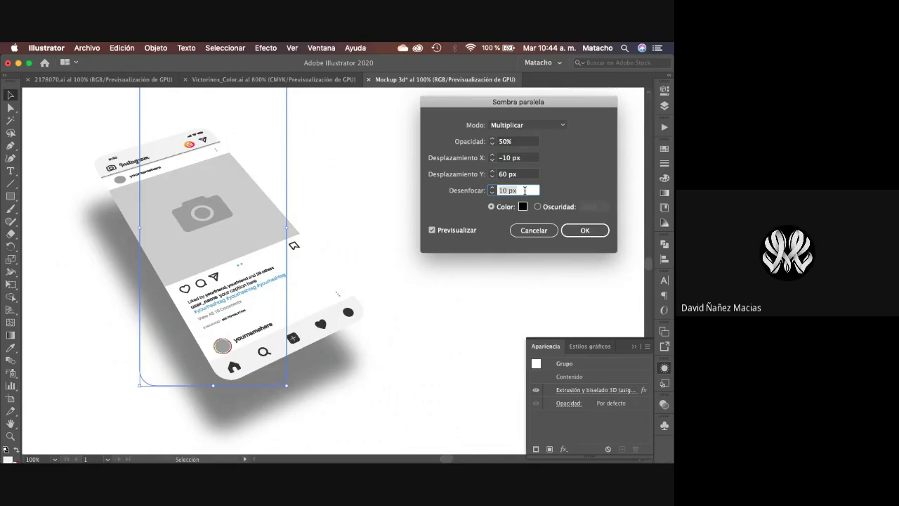
pyautogui.hotkey('shift', 'Up')
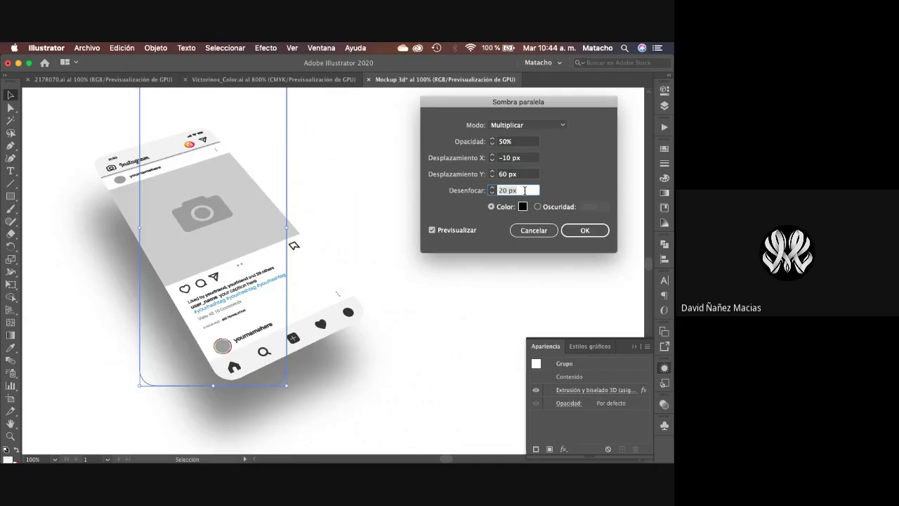
pyautogui.hotkey('shift', 'Up')
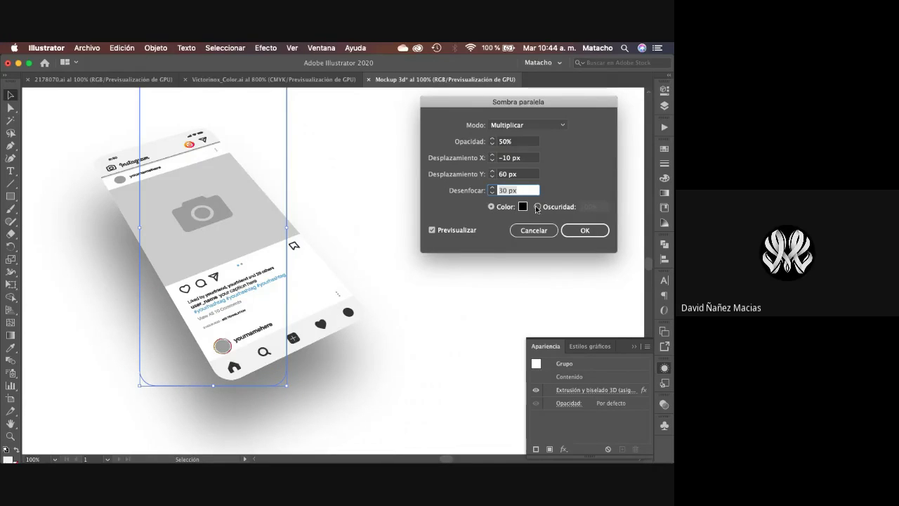
# - Switch the drop shadow from the color option to darkness and bring the darkness to 70%
pyautogui.click(535, 206)
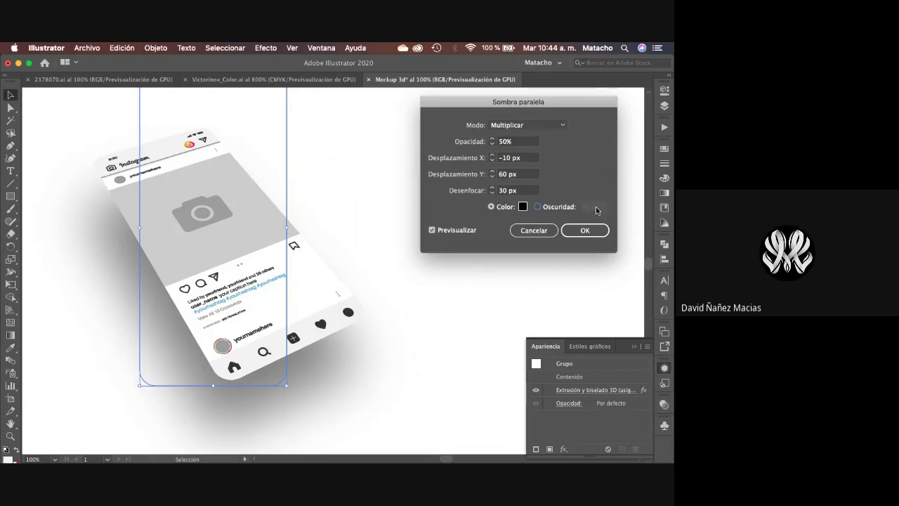
pyautogui.click(595, 208)
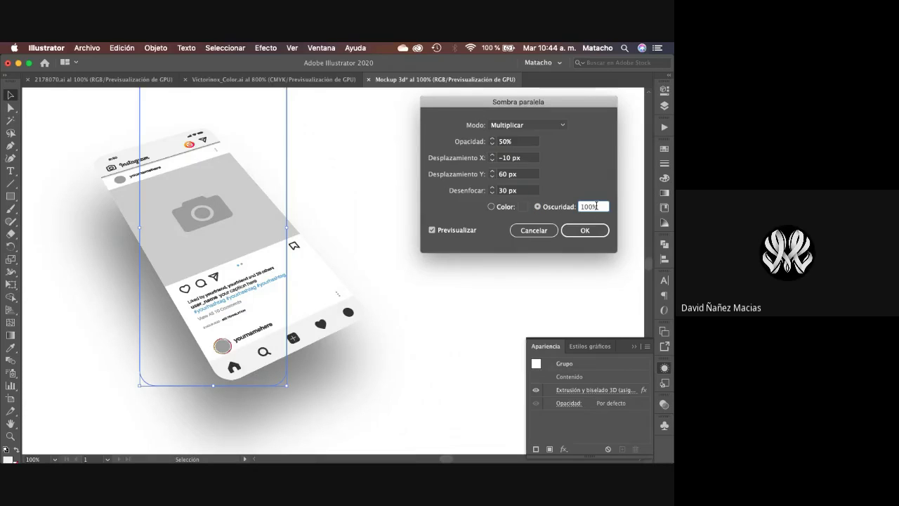
pyautogui.hotkey('shift', 'Down')
pyautogui.hotkey('shift', 'Down')
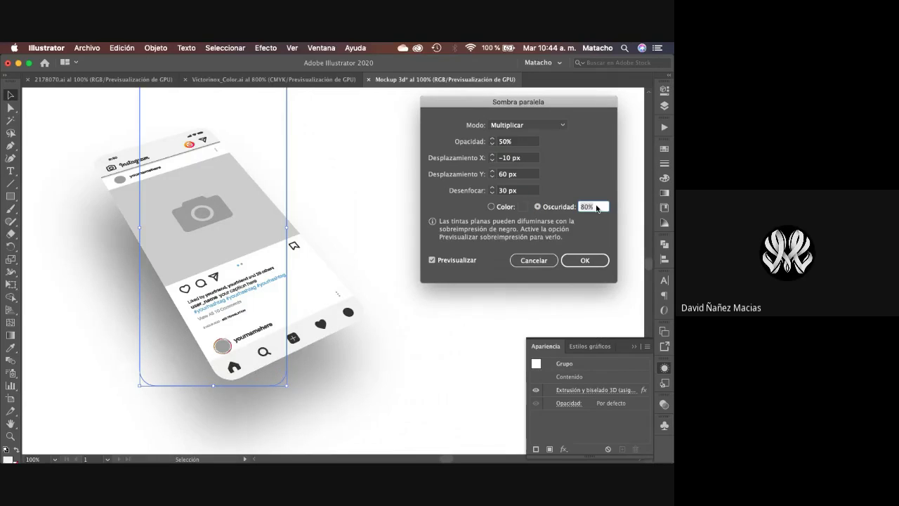
pyautogui.hotkey('shift', 'Down')
pyautogui.hotkey('shift', 'Down')
pyautogui.hotkey('shift', 'Up')
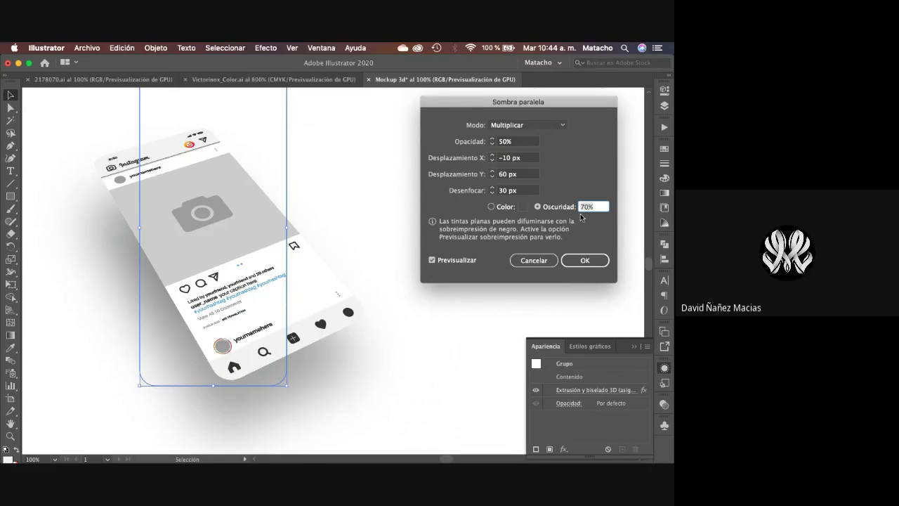
# - Switch the drop shadow to the color option and try a soft red shadow, E07777
pyautogui.click(491, 207)
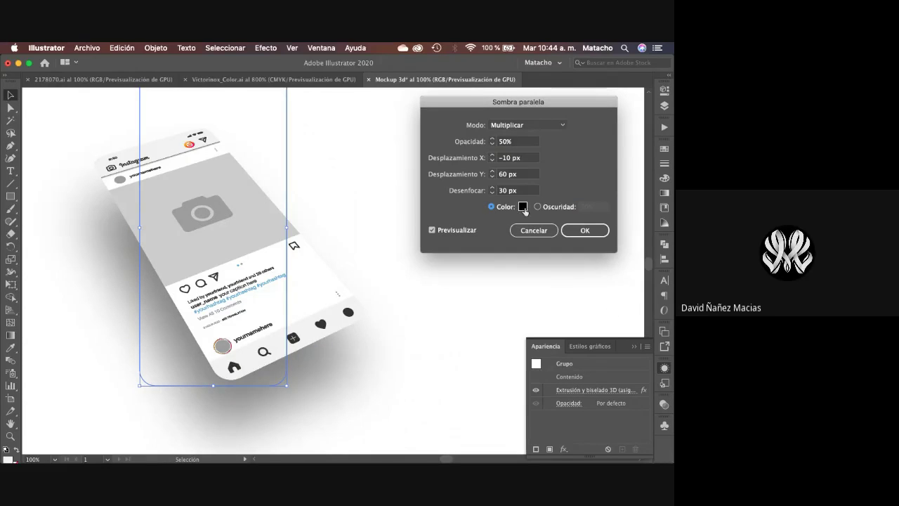
pyautogui.click(523, 207)
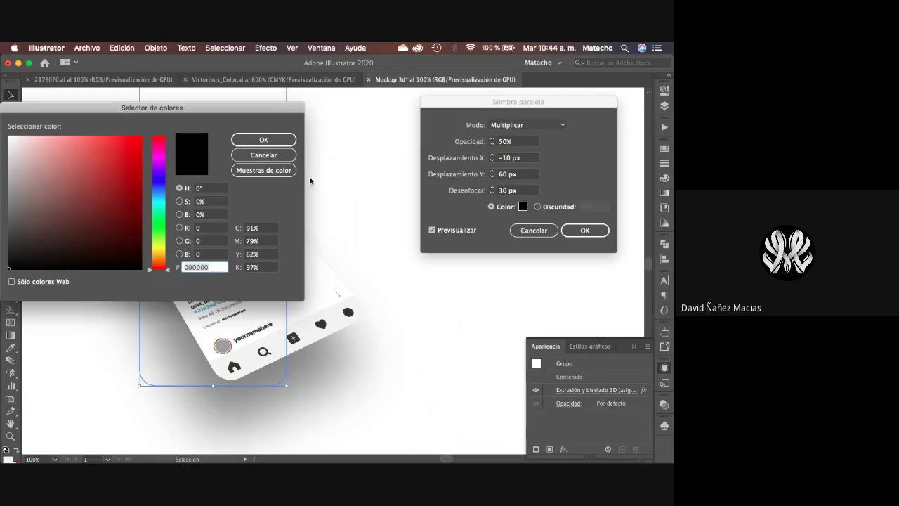
pyautogui.moveTo(114, 178)
pyautogui.mouseDown()
pyautogui.moveTo(129, 150)
pyautogui.moveTo(71, 156)
pyautogui.mouseUp()
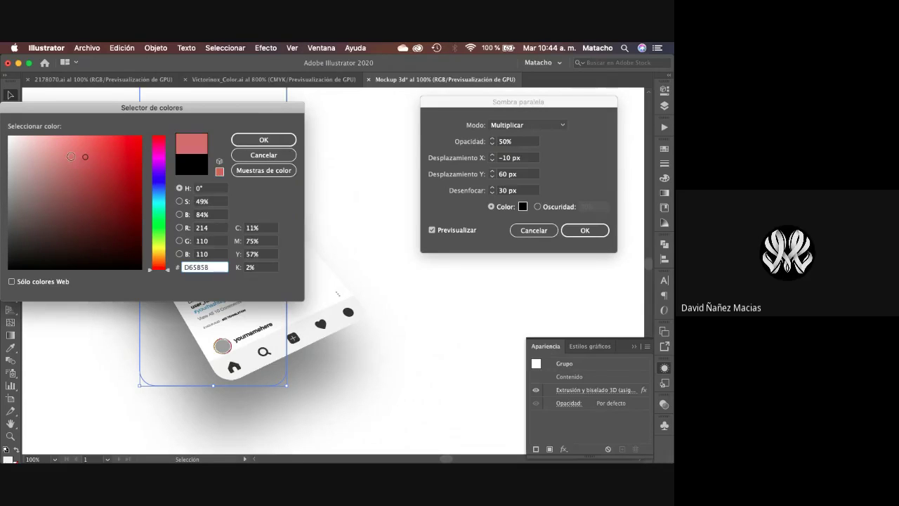
pyautogui.click(263, 140)
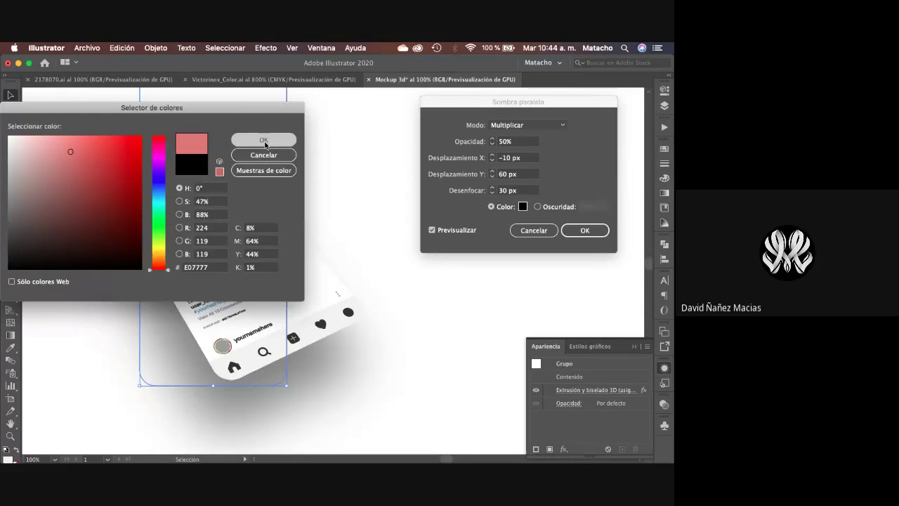
# - Try a dark blue color, 16167C, for the drop shadow
pyautogui.click(523, 206)
pyautogui.moveTo(156, 211); pyautogui.dragTo(158, 182)
pyautogui.moveTo(96, 161); pyautogui.dragTo(118, 205)
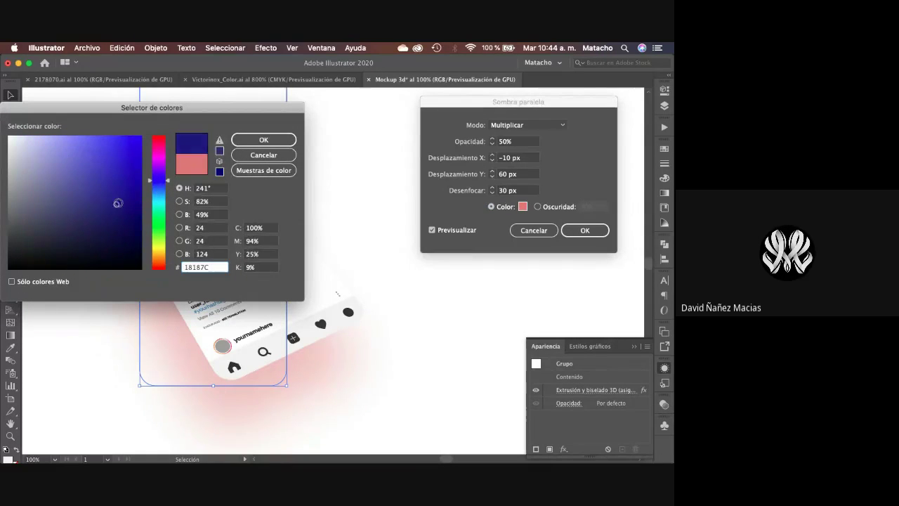
pyautogui.click(265, 143)
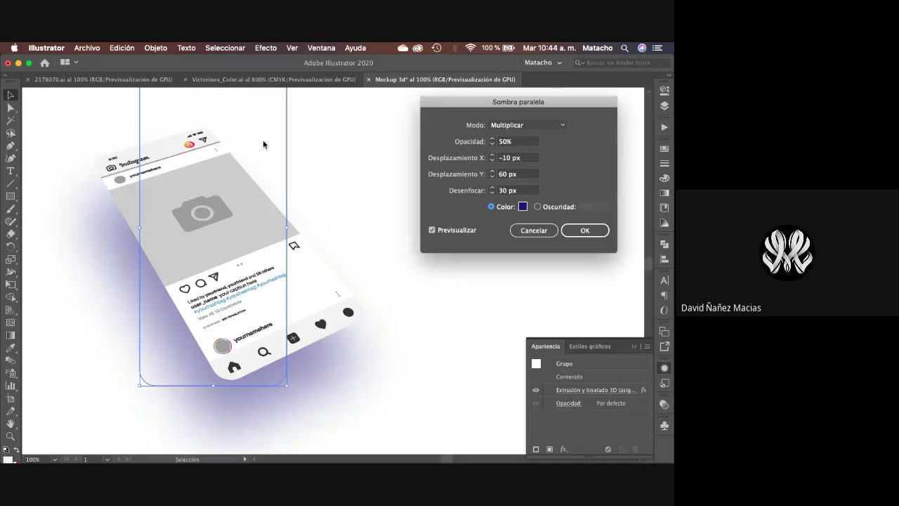
# - Reset the drop shadow's color to black, 000000
pyautogui.click(522, 206)
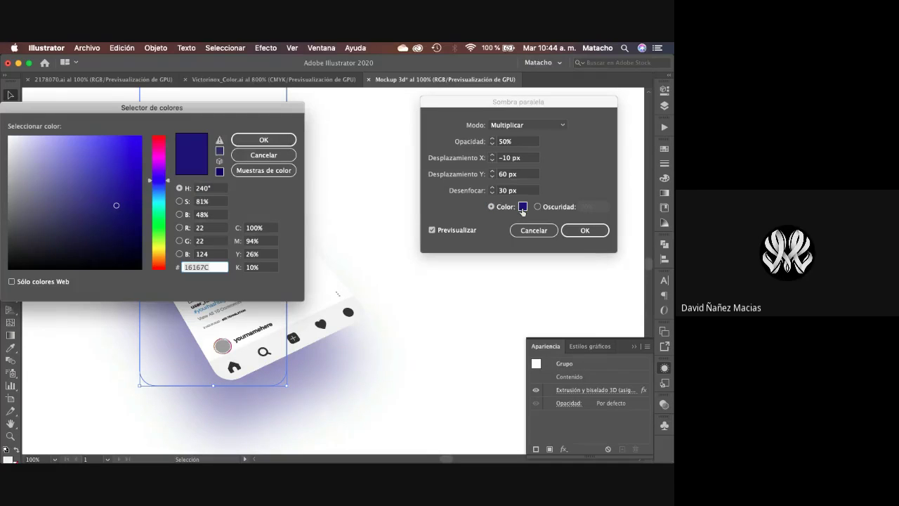
pyautogui.write('000000')
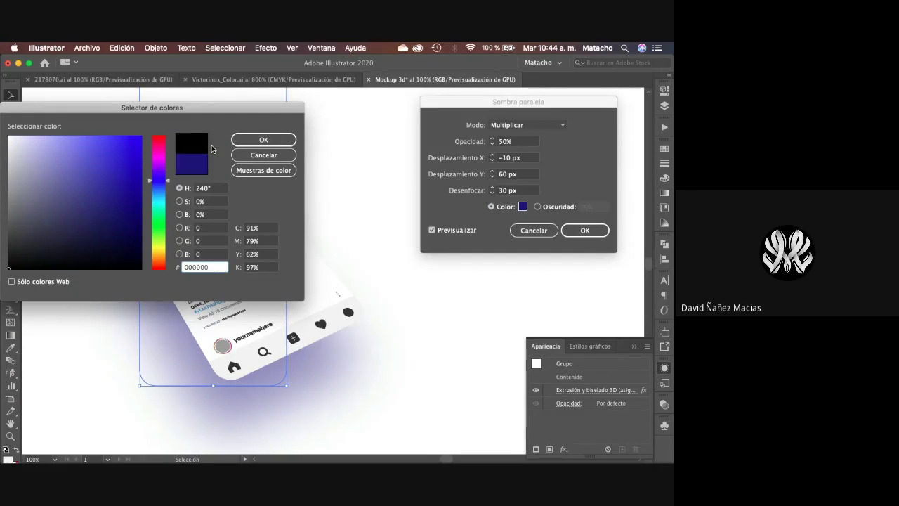
pyautogui.click(254, 138)
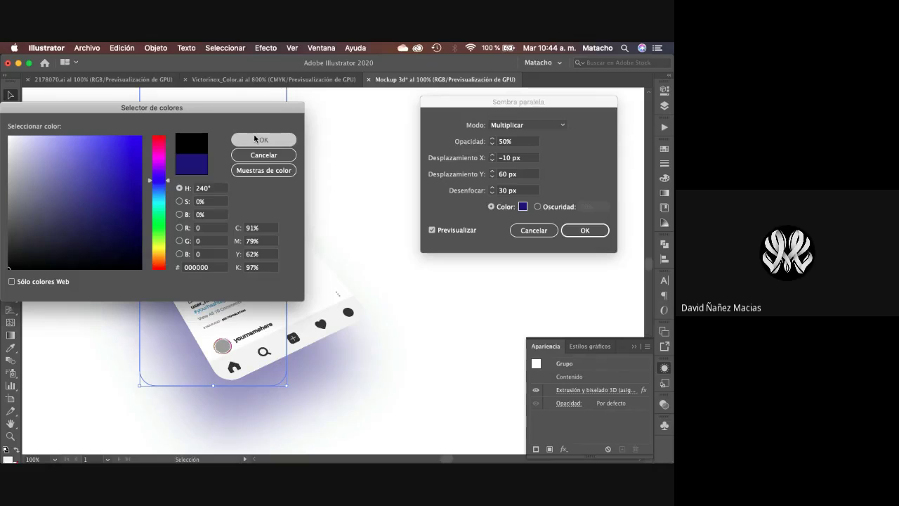
# - Switch the drop shadow back to darkness, set it to 50%, and apply the effect to the mockup
pyautogui.click(556, 208)
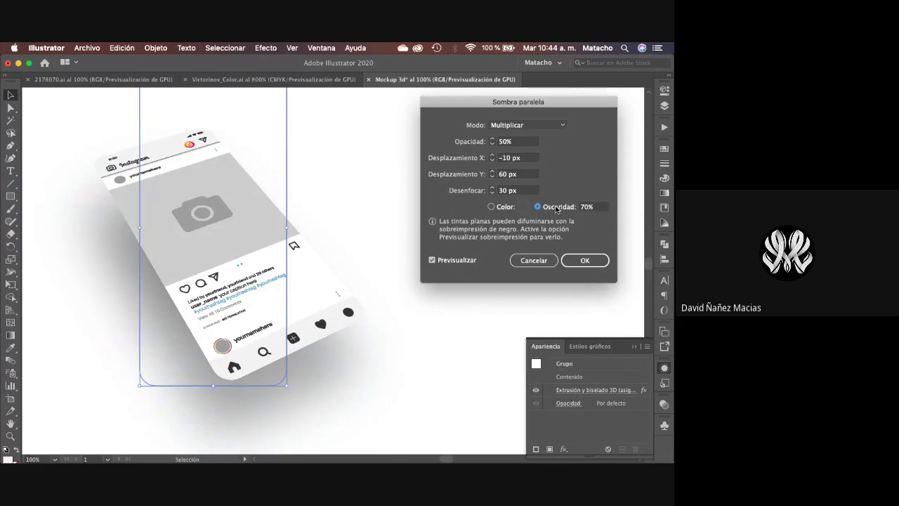
pyautogui.click(595, 207)
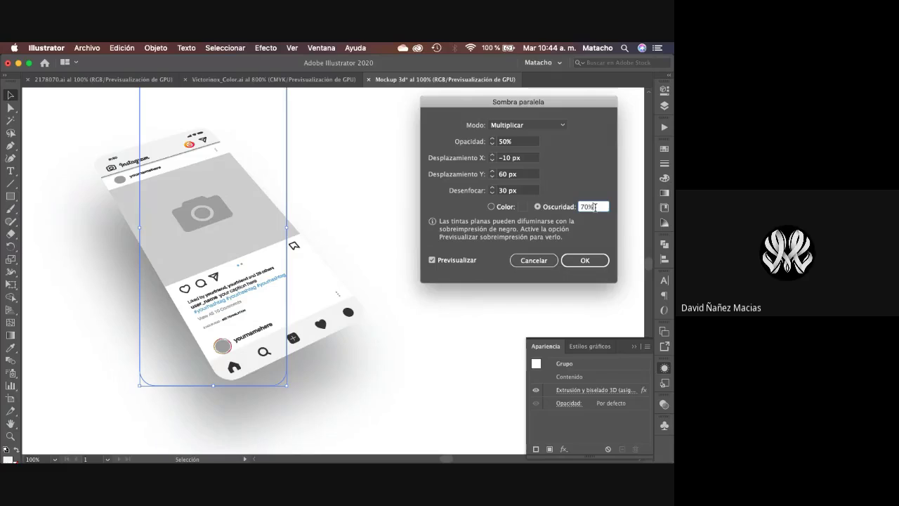
pyautogui.hotkey('shift', 'Down')
pyautogui.hotkey('shift', 'Down')
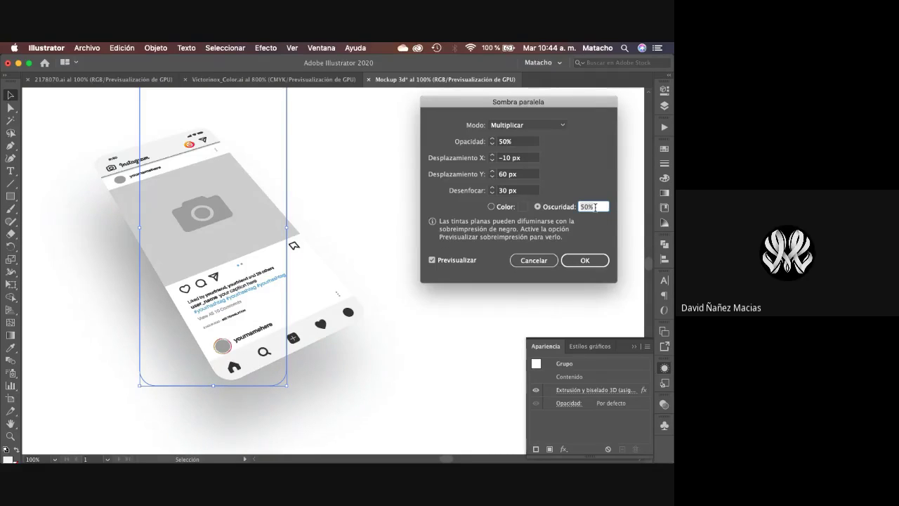
pyautogui.click(584, 263)
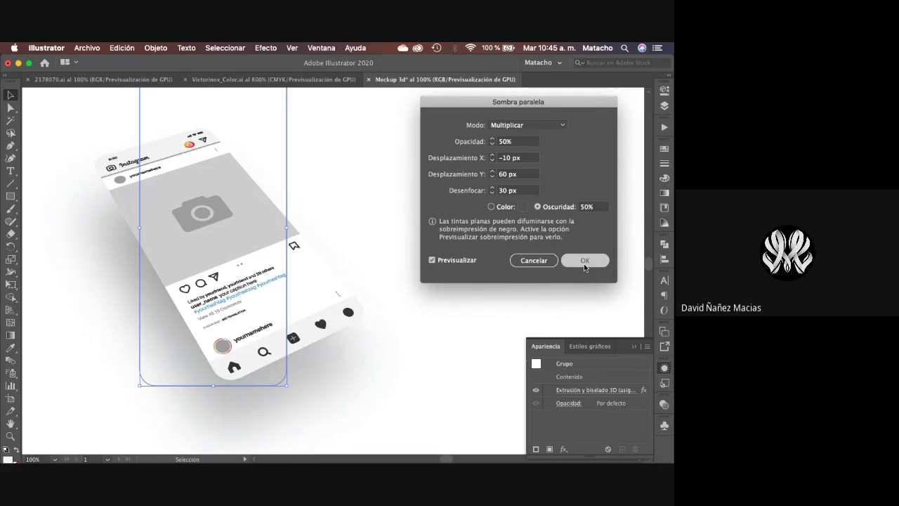
pyautogui.moveTo(583, 263); pyautogui.dragTo(433, 201)
pyautogui.press('Return')
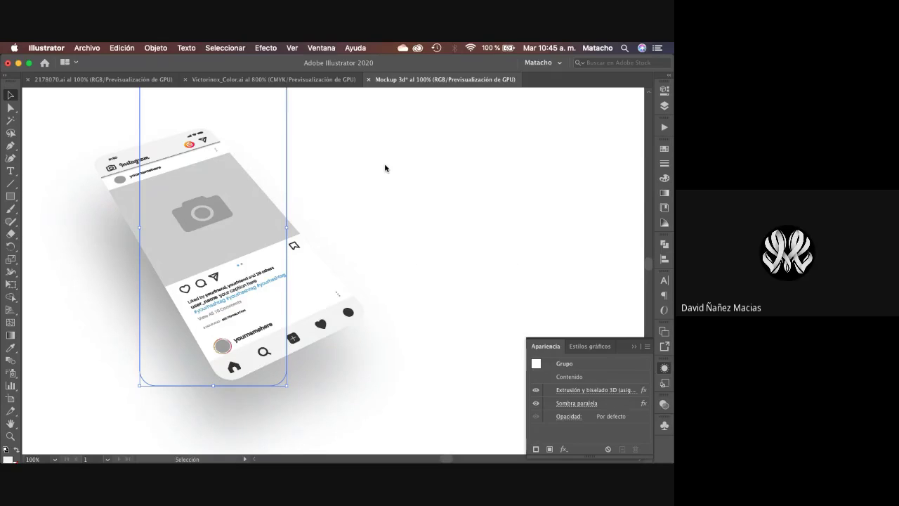
# - Deselect the mockup and examine its tilt and drop shadow in full-screen view
pyautogui.click(385, 168)
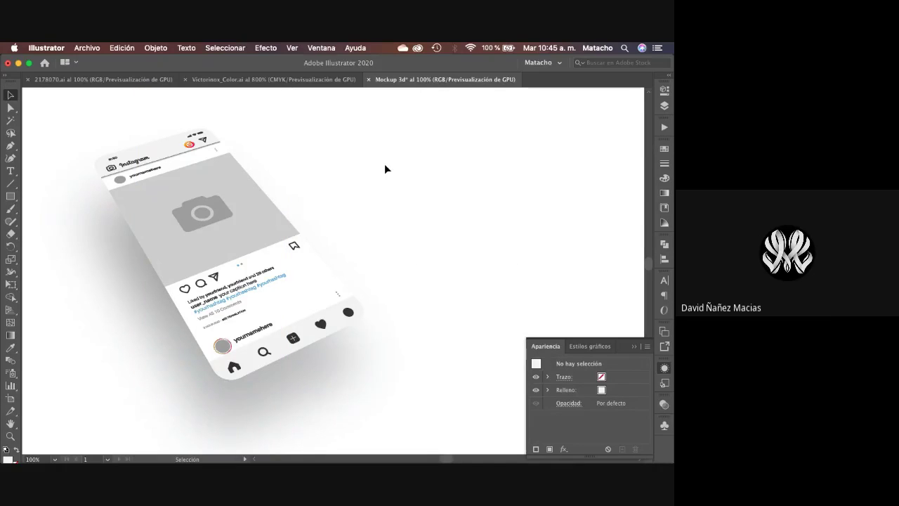
pyautogui.press('f')
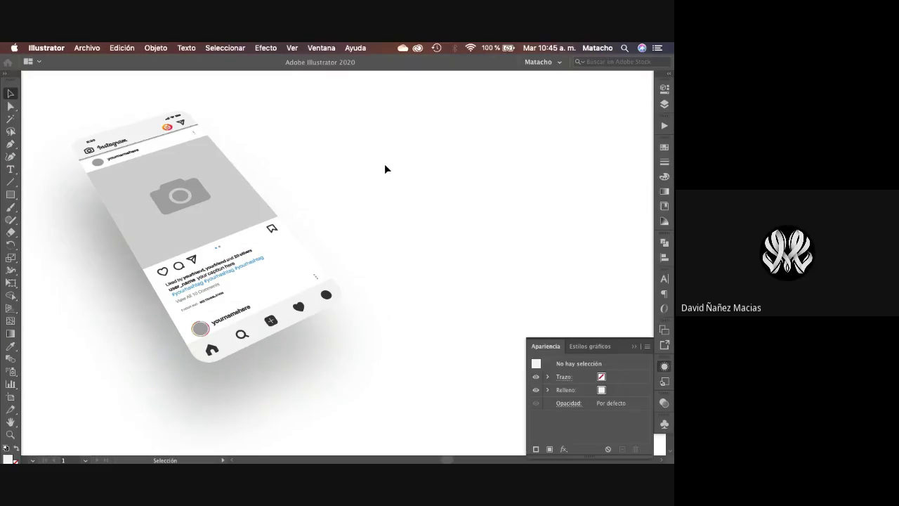
pyautogui.press('f')
pyautogui.moveTo(401, 168); pyautogui.dragTo(491, 199)
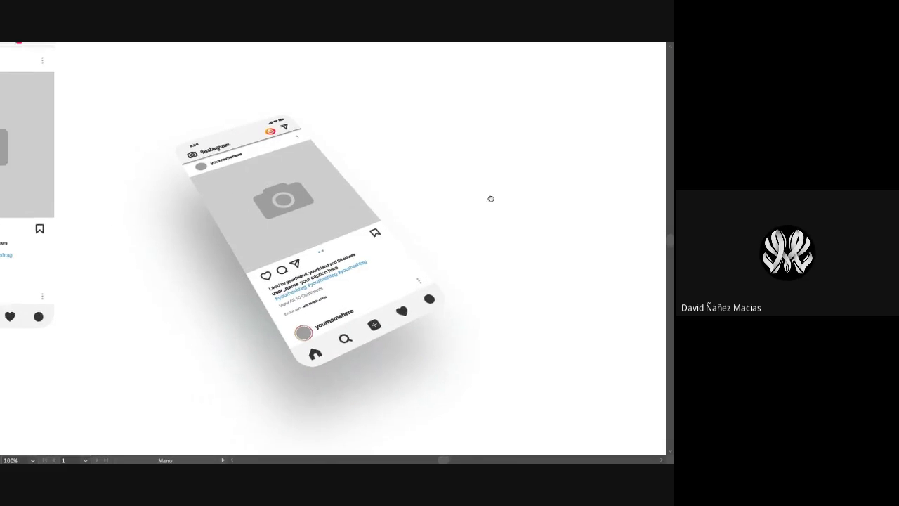
pyautogui.click(278, 223)
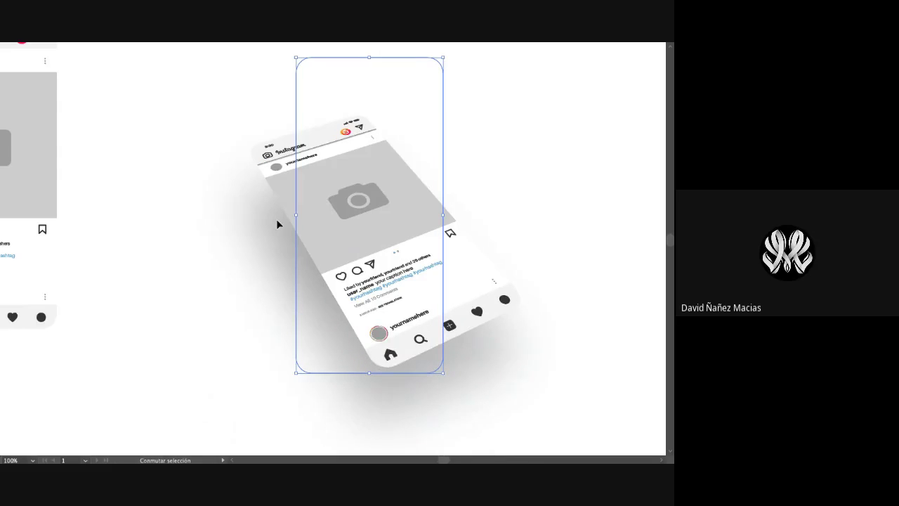
pyautogui.moveTo(279, 225); pyautogui.dragTo(179, 243)
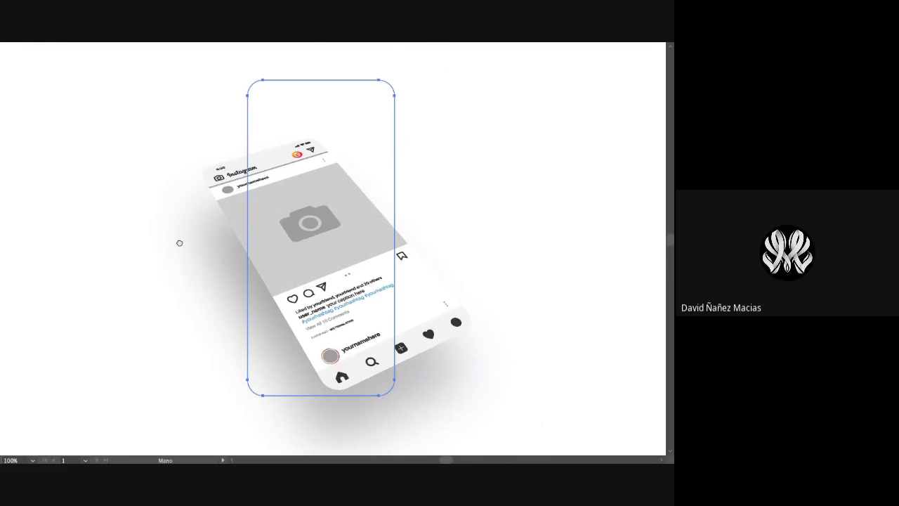
pyautogui.click(598, 161)
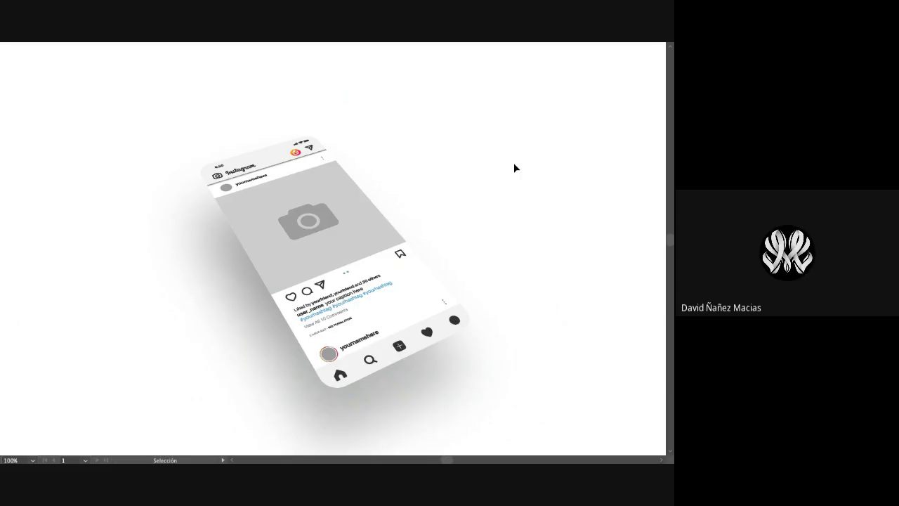
pyautogui.press('h')
pyautogui.moveTo(513, 161); pyautogui.dragTo(341, 92)
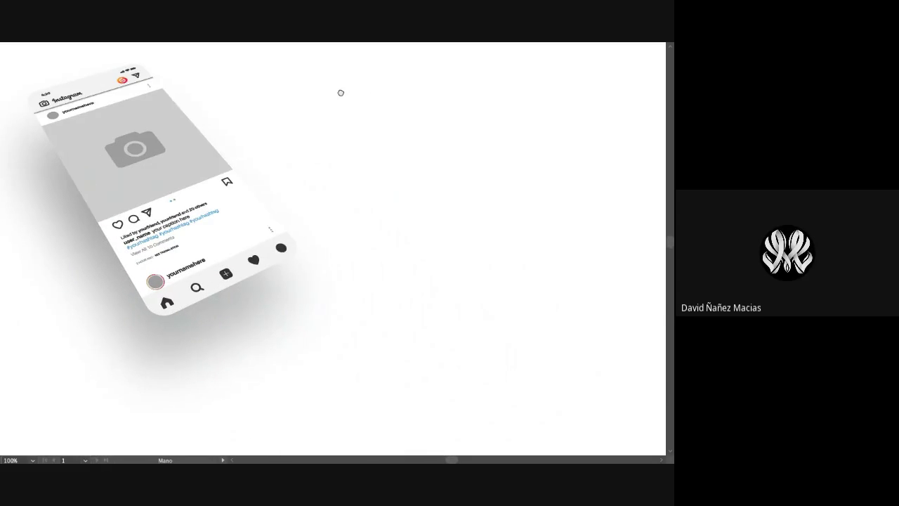
# - Reopen the 3D extrude and bevel effect on the tilted mockup and set its X-axis rotation to 20°
pyautogui.moveTo(673, 416)
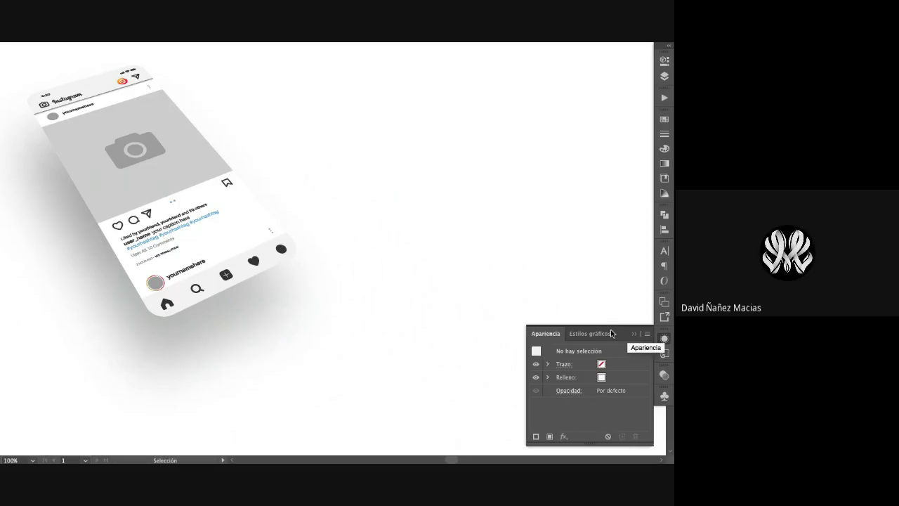
pyautogui.click(203, 179)
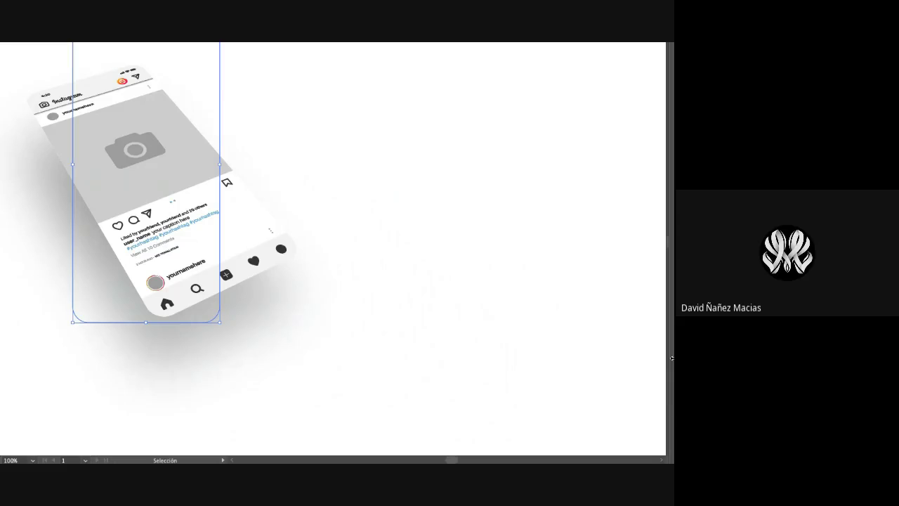
pyautogui.moveTo(671, 362)
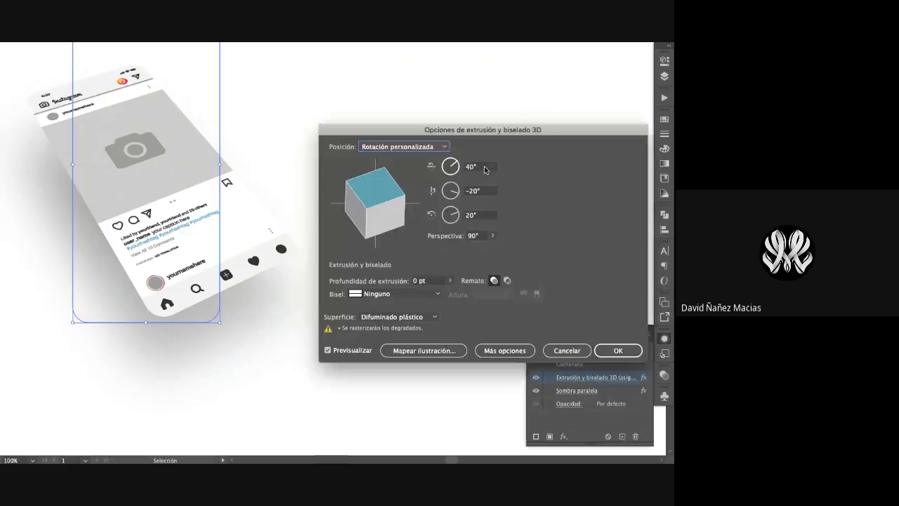
pyautogui.click(480, 167)
pyautogui.hotkey('shift', 'Up')
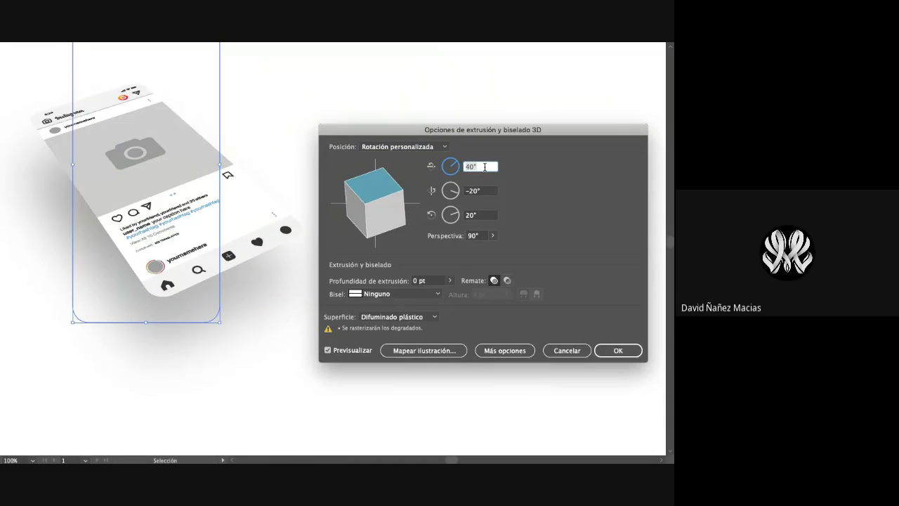
pyautogui.hotkey('shift', 'Down')
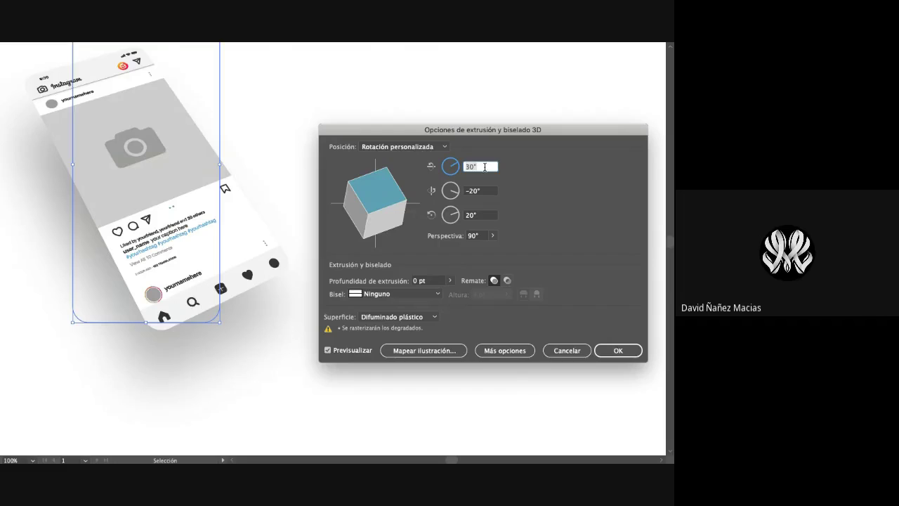
pyautogui.hotkey('shift', 'Down')
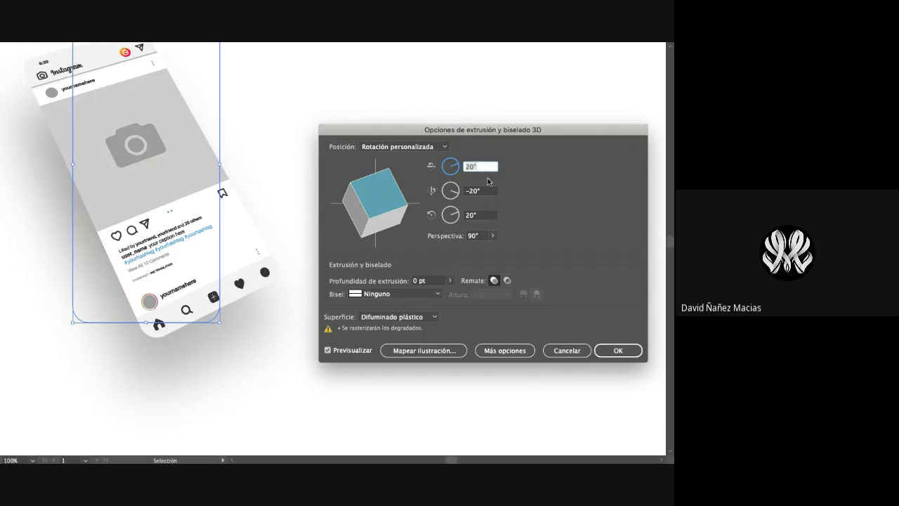
# - Set the 3D effect's Y-axis rotation to -10°
pyautogui.click(487, 190)
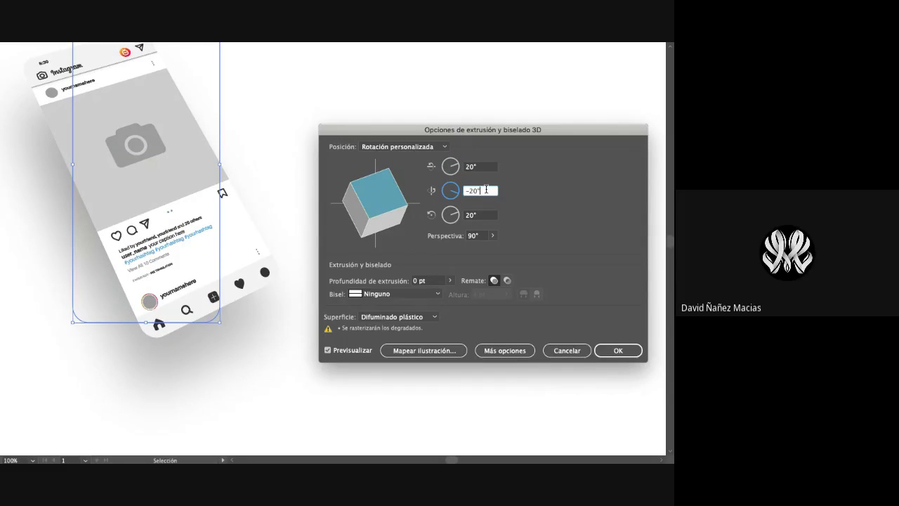
pyautogui.hotkey('shift', 'Down')
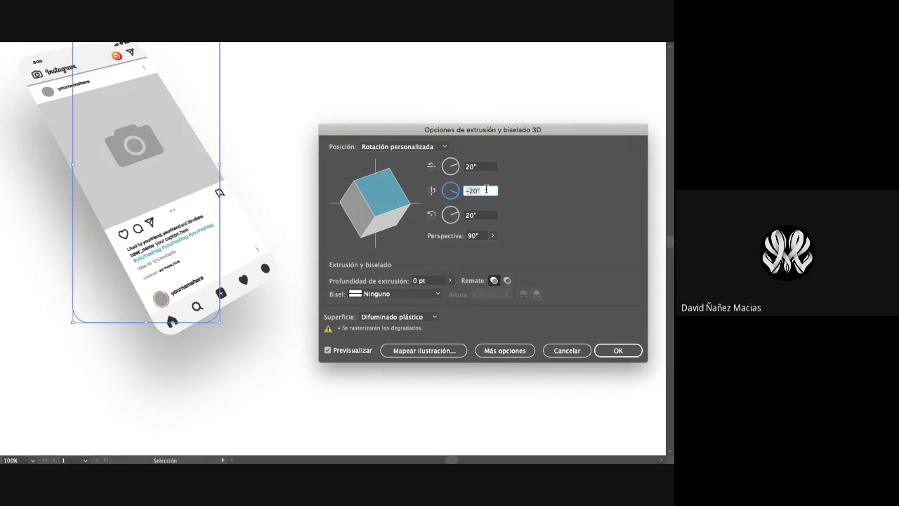
pyautogui.hotkey('shift', 'Up')
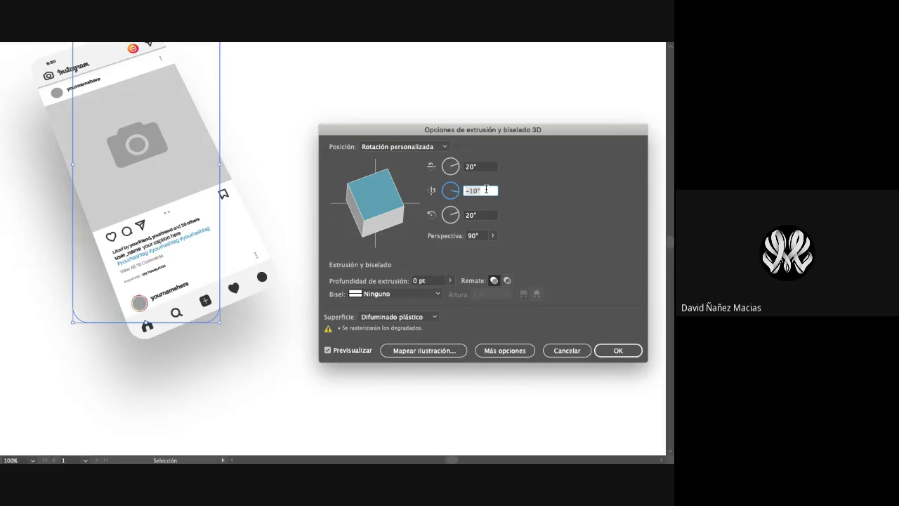
# - Set the 3D effect's perspective to 70° and apply the changed rotation to the mockup
pyautogui.click(478, 235)
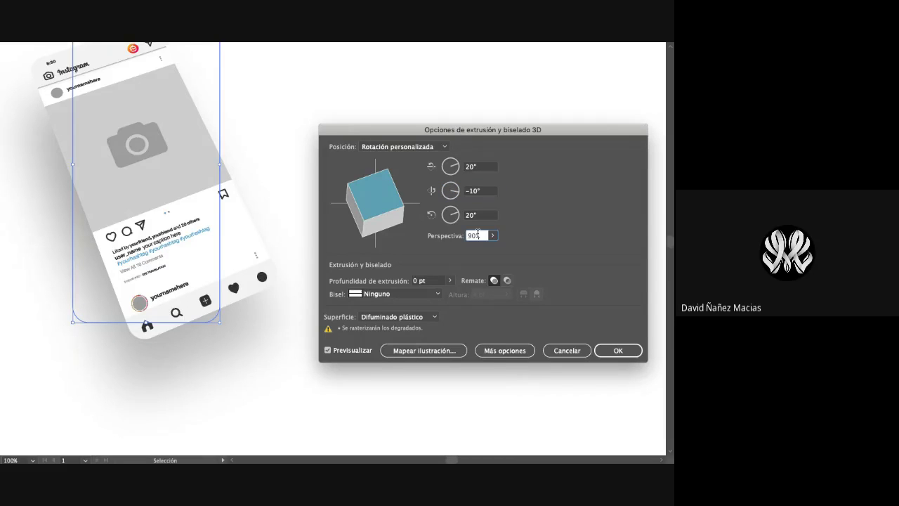
pyautogui.hotkey('shift', 'Down')
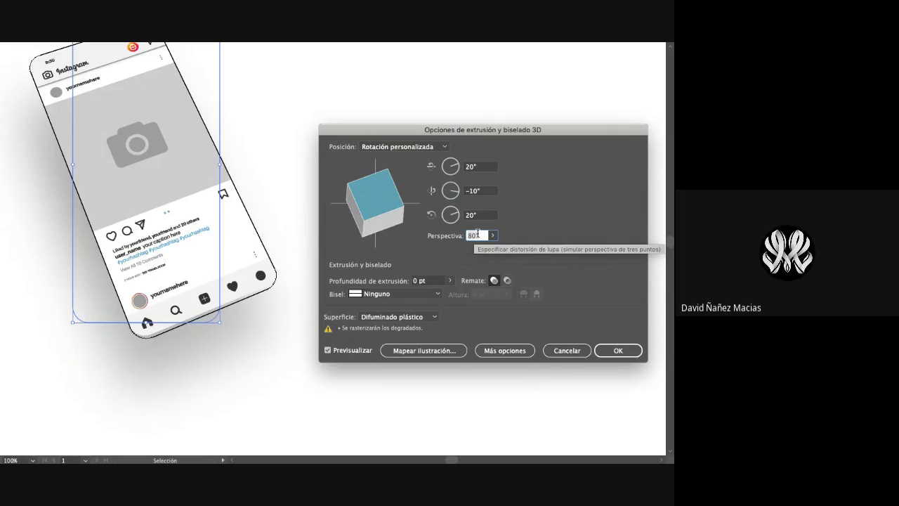
pyautogui.hotkey('shift', 'Down')
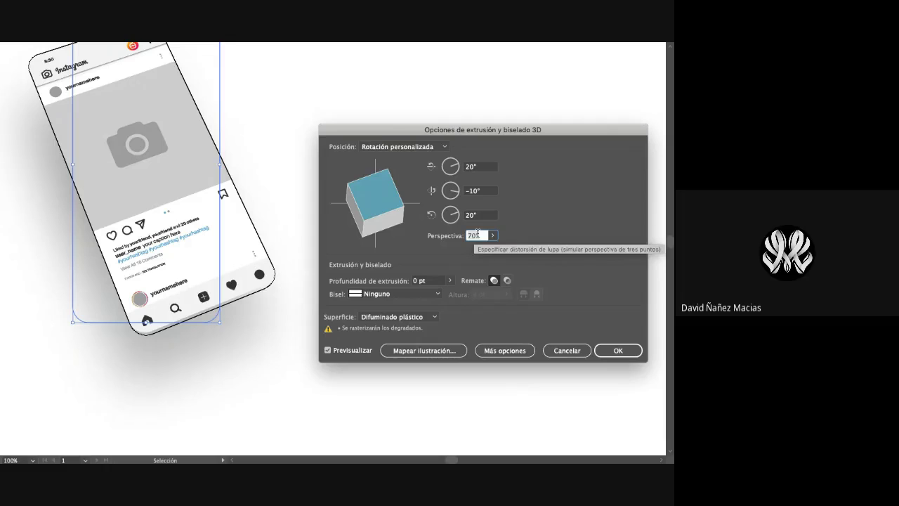
pyautogui.click(616, 352)
pyautogui.click(616, 352)
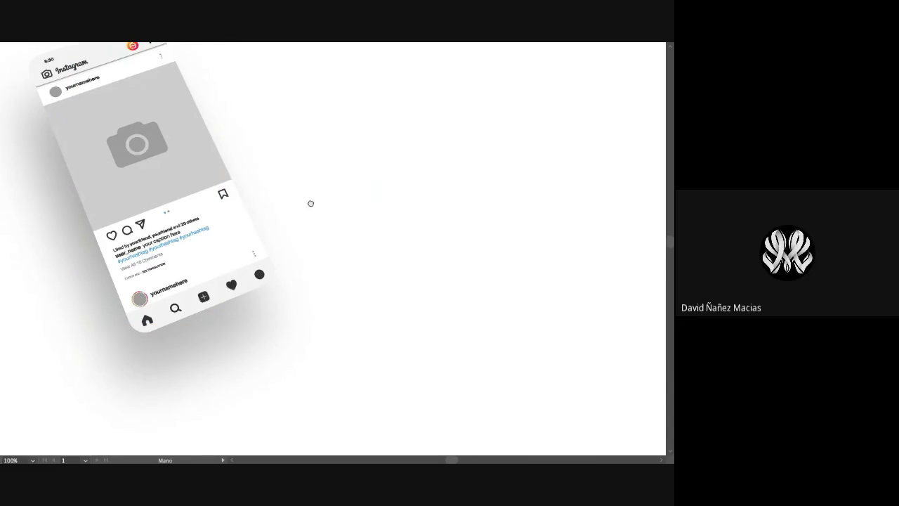
pyautogui.moveTo(312, 203); pyautogui.dragTo(328, 241)
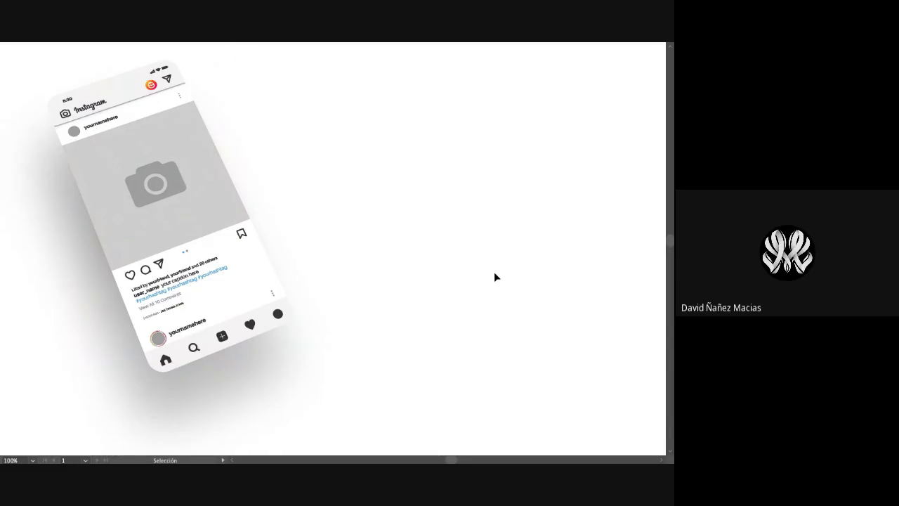
# - Open the Instagram symbol for editing, examine its flat artwork up close, and return to the tilted mockup
pyautogui.press('f')
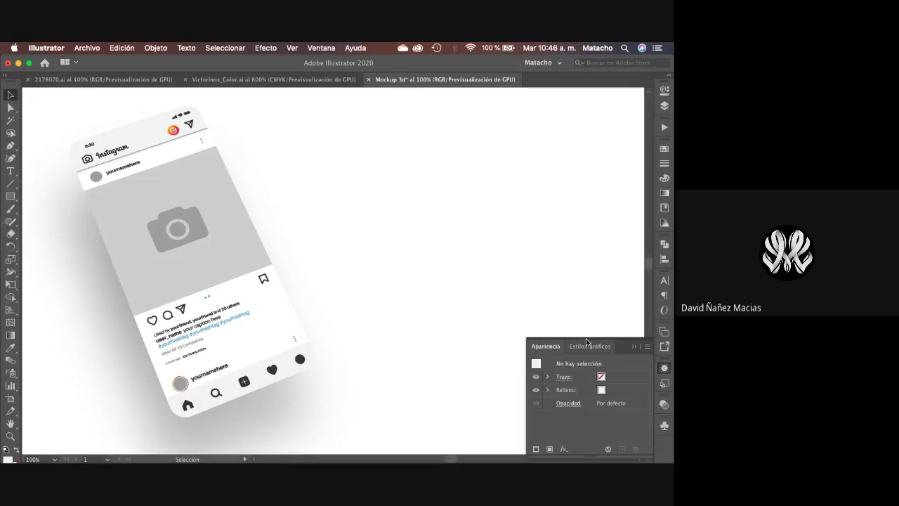
pyautogui.click(664, 425)
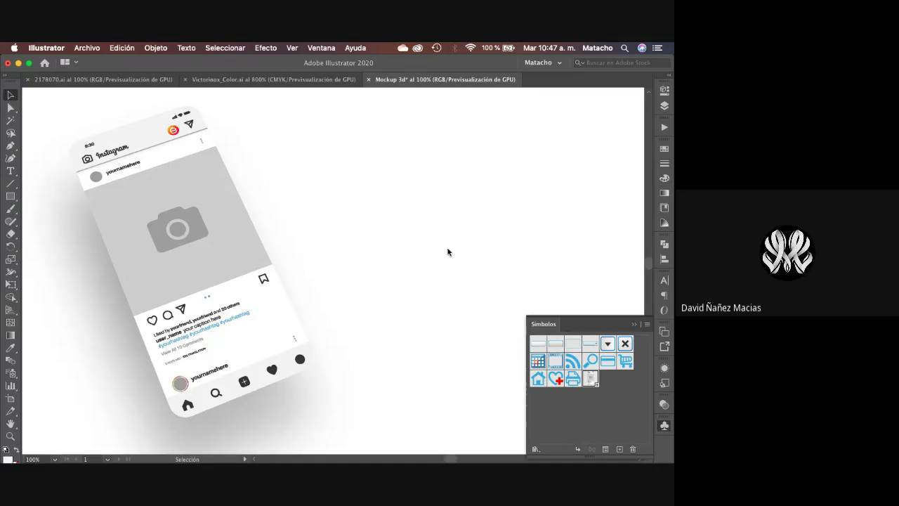
pyautogui.doubleClick(370, 247)
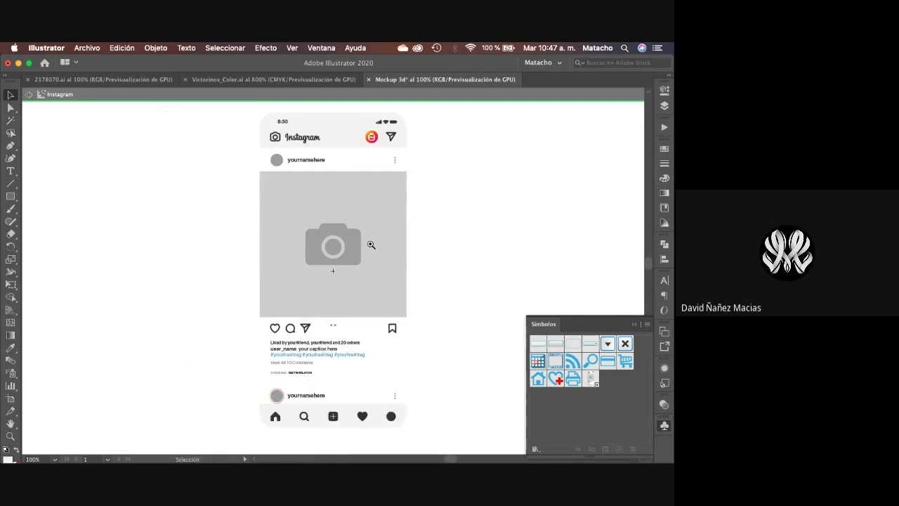
pyautogui.press('z')
pyautogui.click(370, 244)
pyautogui.keyDown('alt'); pyautogui.click(363, 243); pyautogui.keyUp('alt')
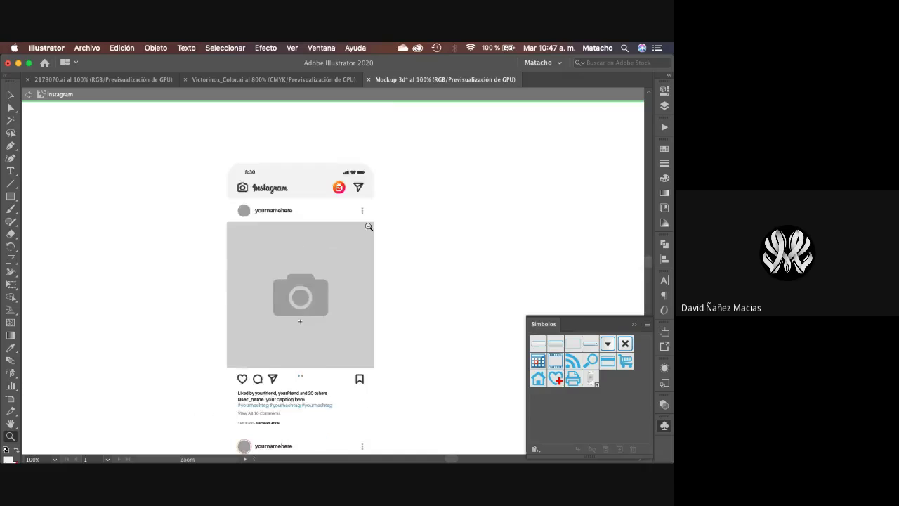
pyautogui.keyDown('alt'); pyautogui.click(364, 242); pyautogui.keyUp('alt')
pyautogui.keyDown('alt'); pyautogui.click(352, 276); pyautogui.keyUp('alt')
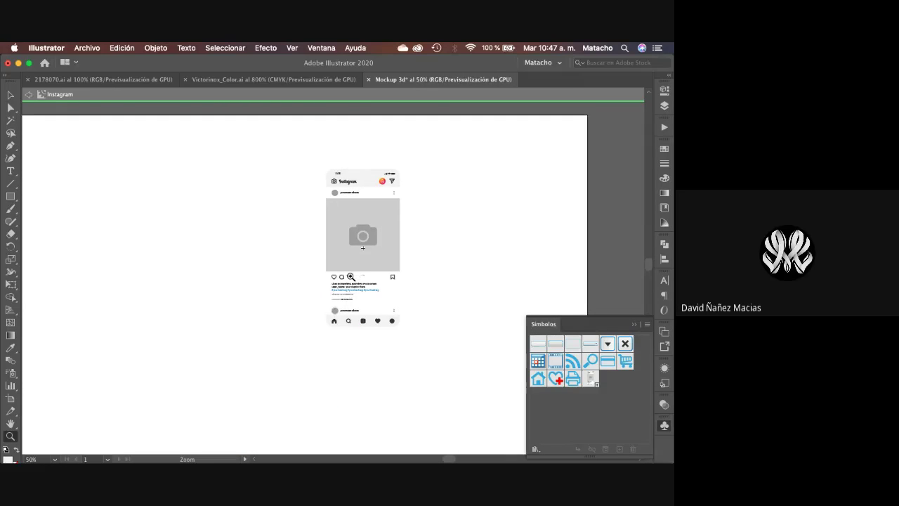
pyautogui.click(371, 251)
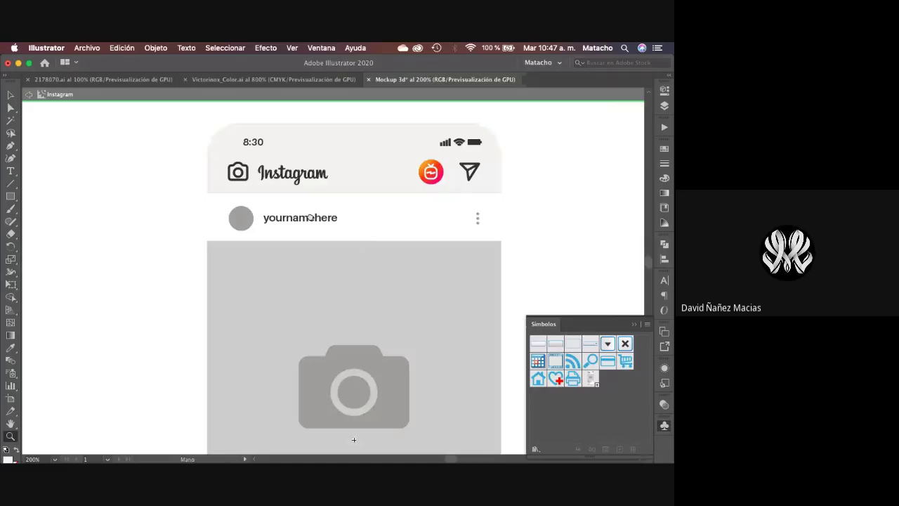
pyautogui.moveTo(311, 217); pyautogui.dragTo(309, 208)
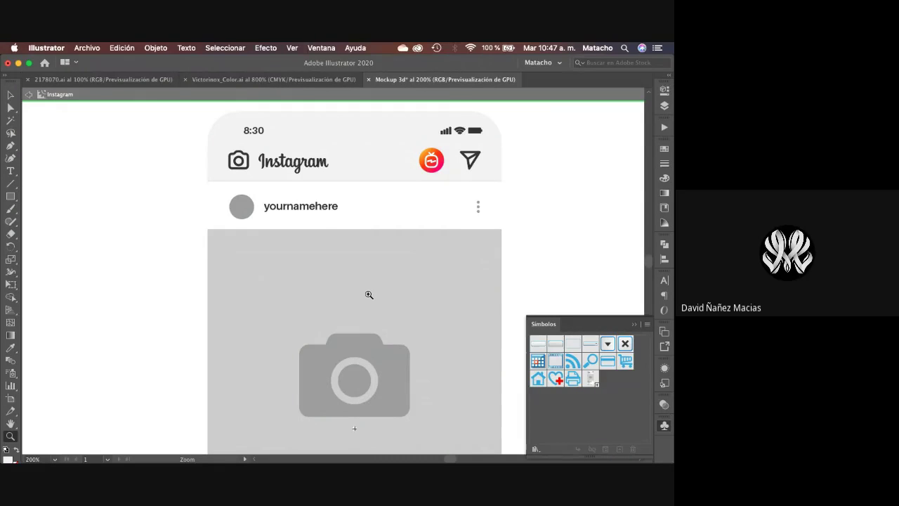
pyautogui.press('v')
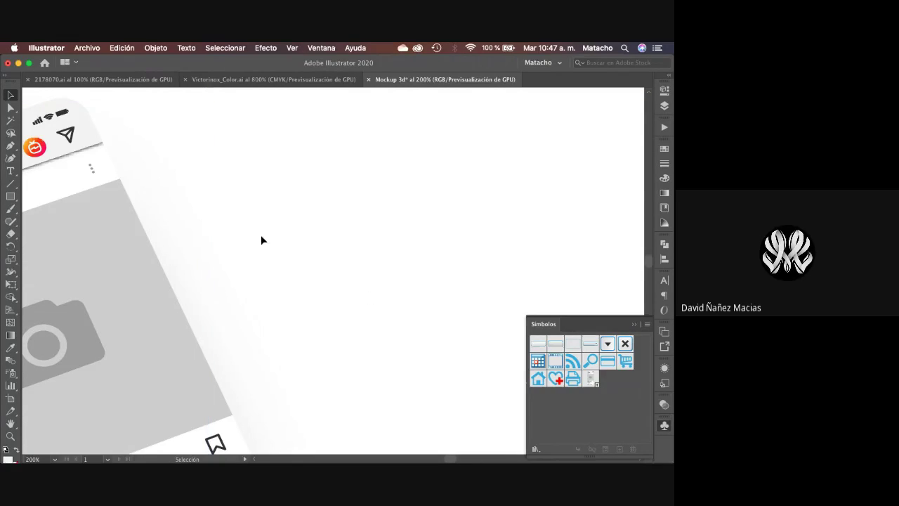
# - Hide the drop shadow effect on the tilted mockup and deselect it
pyautogui.press('z')
pyautogui.keyDown('alt'); pyautogui.click(237, 265); pyautogui.keyUp('alt')
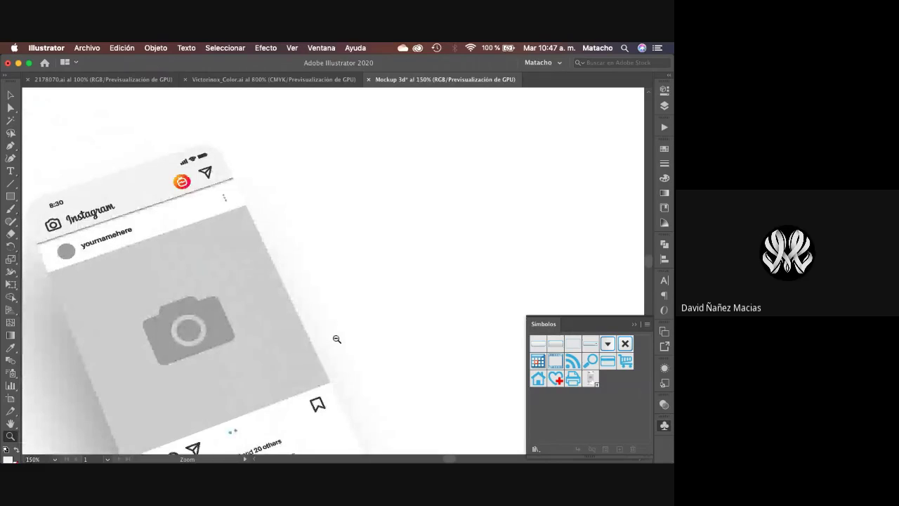
pyautogui.keyDown('alt'); pyautogui.click(336, 339); pyautogui.keyUp('alt')
pyautogui.press('v')
pyautogui.click(285, 267)
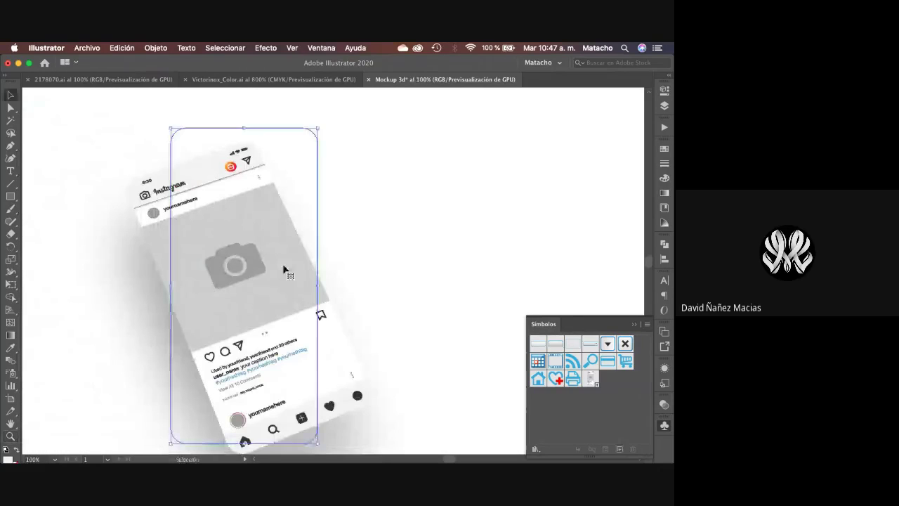
pyautogui.click(665, 368)
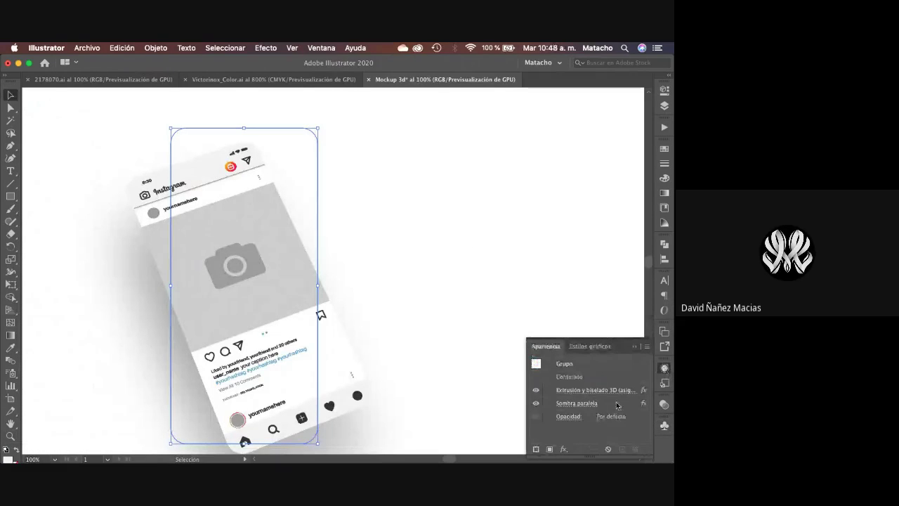
pyautogui.click(555, 404)
pyautogui.click(536, 404)
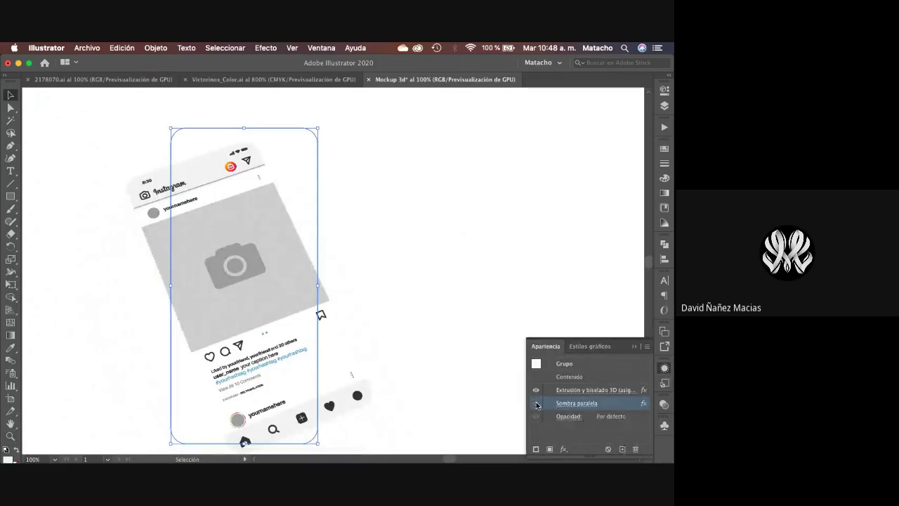
pyautogui.click(455, 225)
pyautogui.press('space')
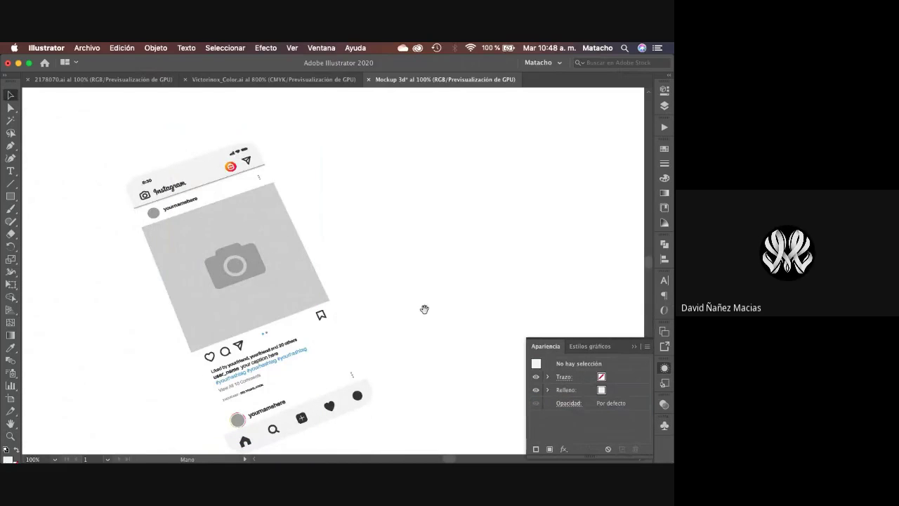
pyautogui.moveTo(423, 309); pyautogui.dragTo(406, 291)
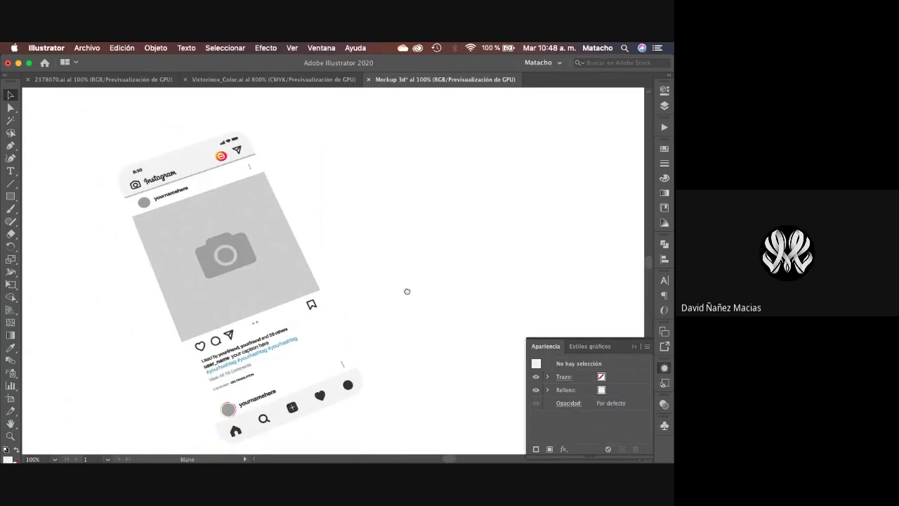
pyautogui.moveTo(407, 291); pyautogui.dragTo(367, 260)
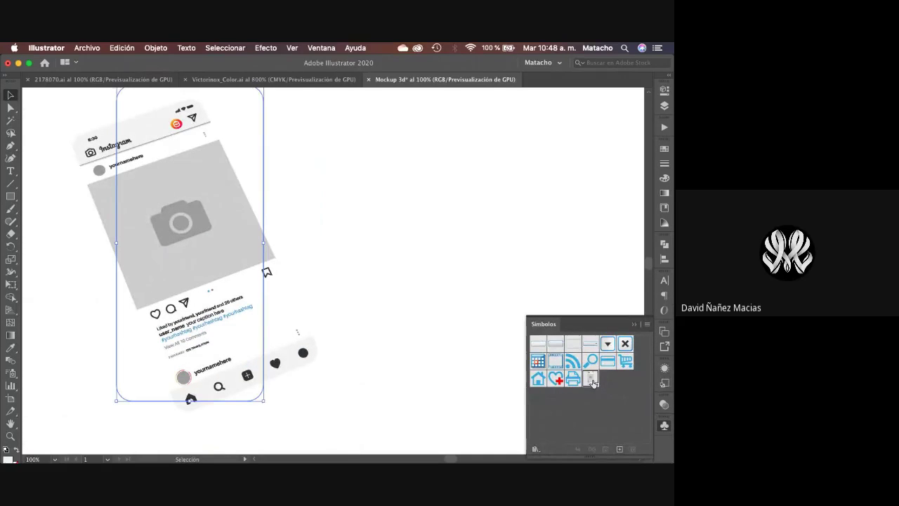
# - Open the Instagram symbol for editing and replace the account name above the photo placeholder with "matachodescorp"
pyautogui.click(591, 379)
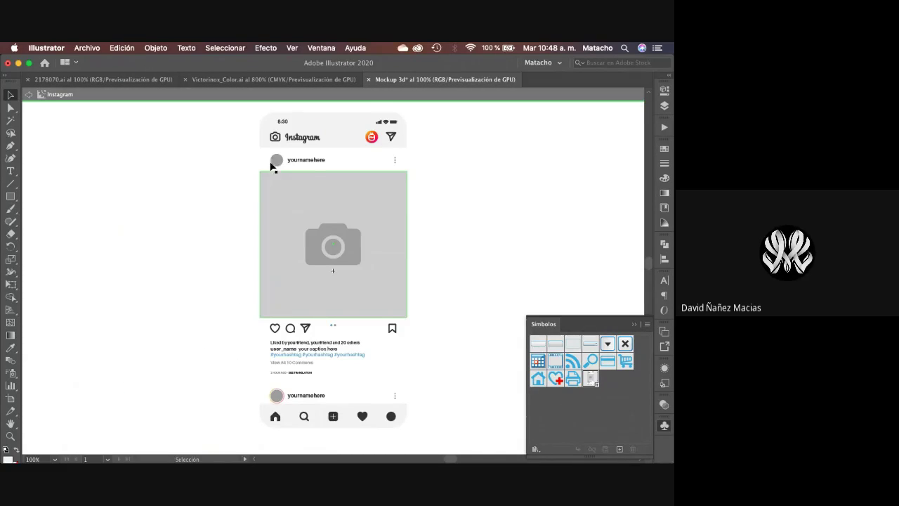
pyautogui.press('z')
pyautogui.click(312, 167)
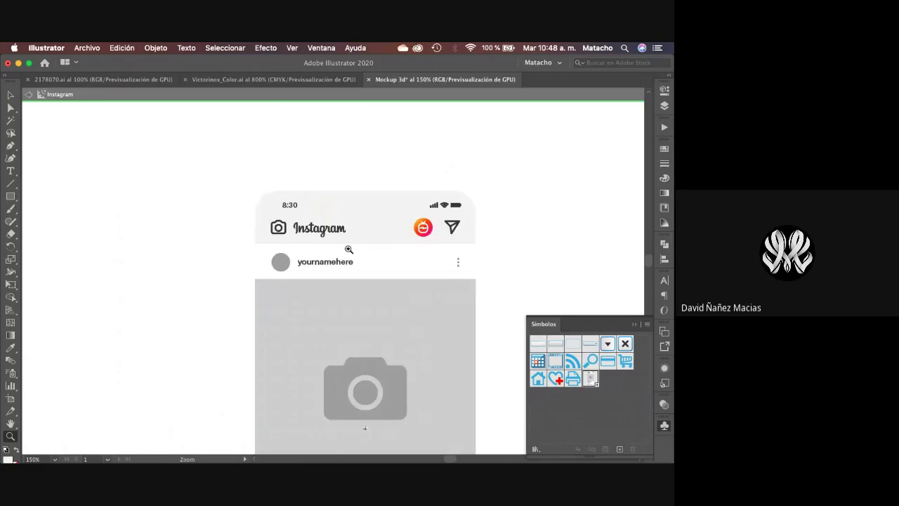
pyautogui.click(347, 251)
pyautogui.click(347, 251)
pyautogui.press('t')
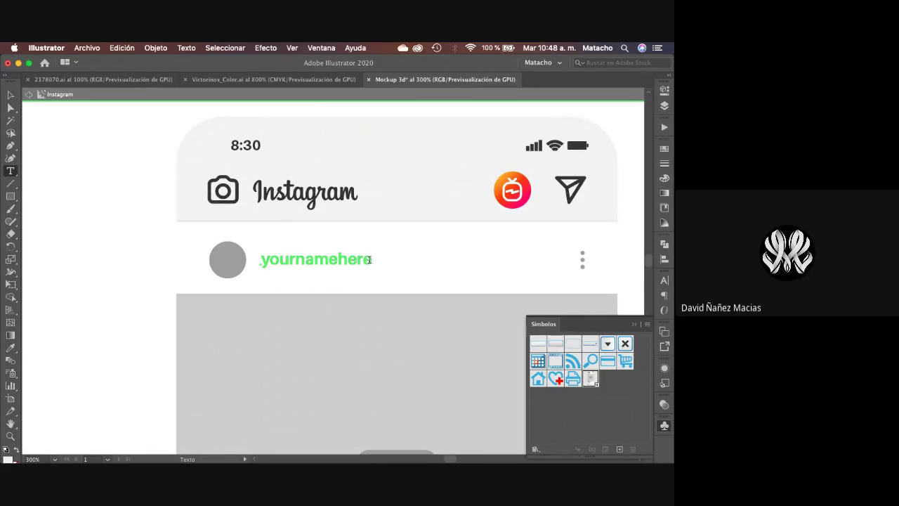
pyautogui.press('v')
pyautogui.doubleClick(332, 261)
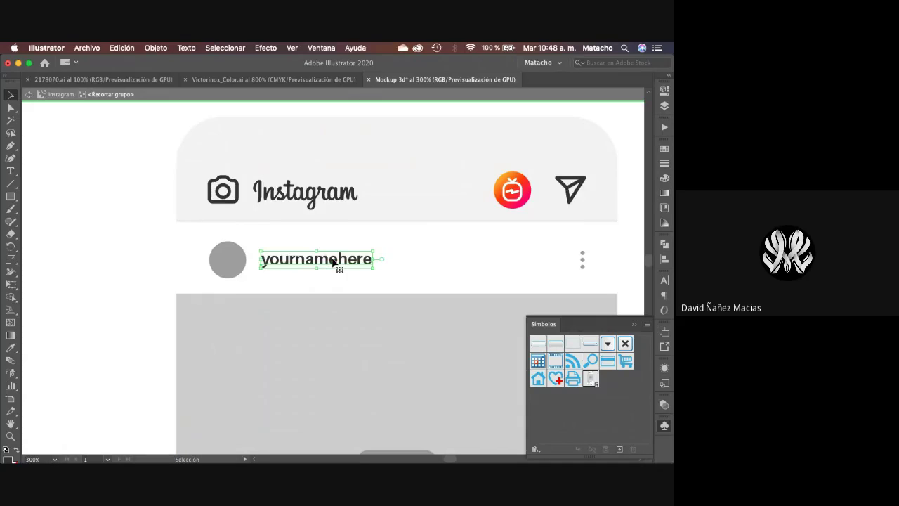
pyautogui.doubleClick(323, 260)
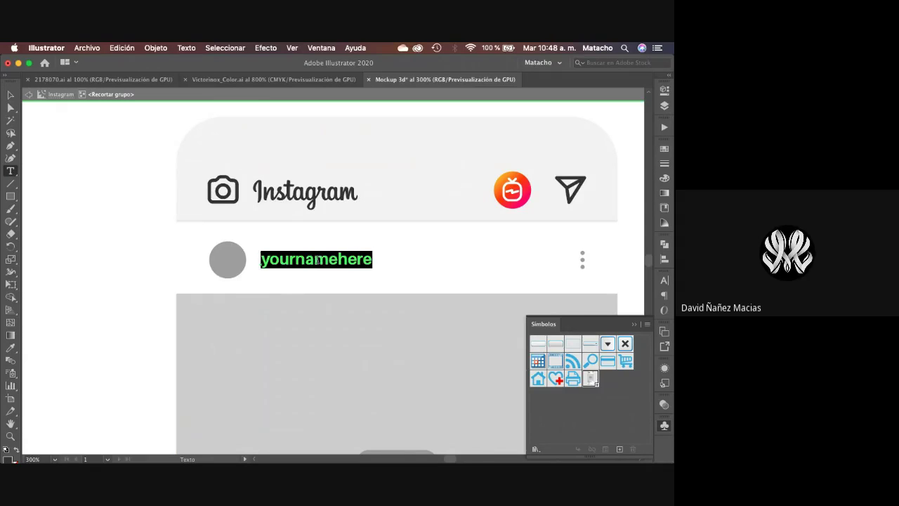
pyautogui.write('.mata')
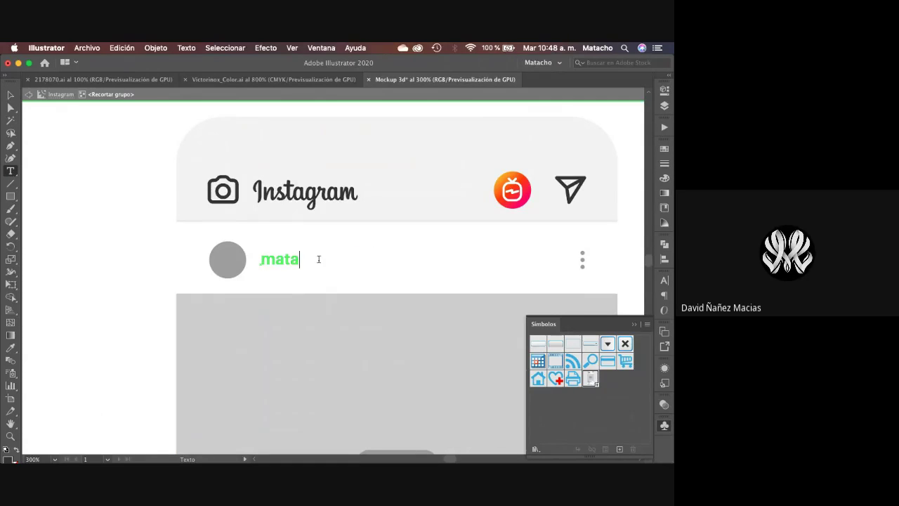
pyautogui.write('chodescorp')
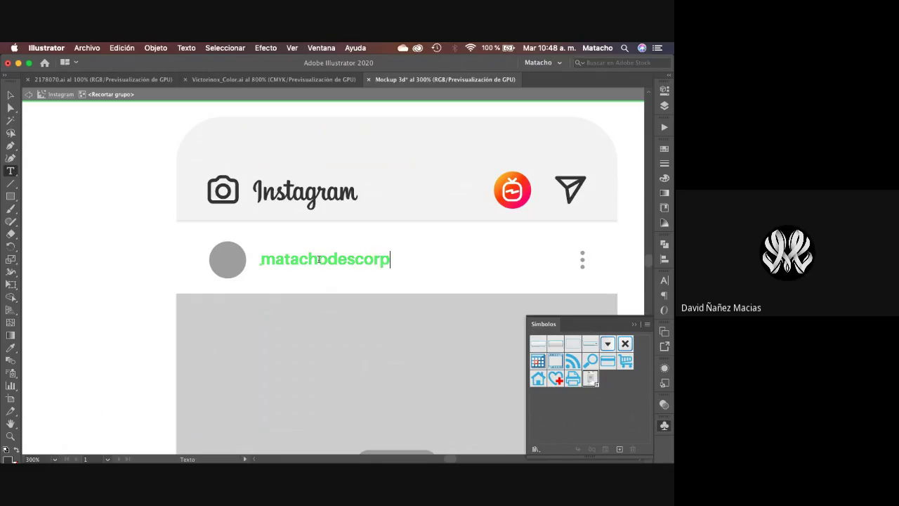
pyautogui.press('Escape')
pyautogui.click(136, 209)
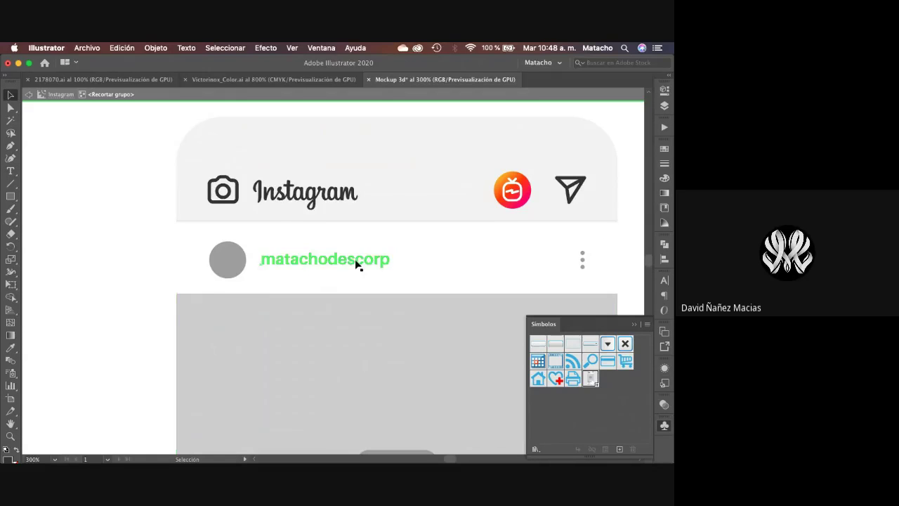
# - Replace "user_name" before the caption below the photo placeholder with "matachodescorp"
pyautogui.scroll(-3, 364, 274)
pyautogui.scroll(-10, 363, 274)
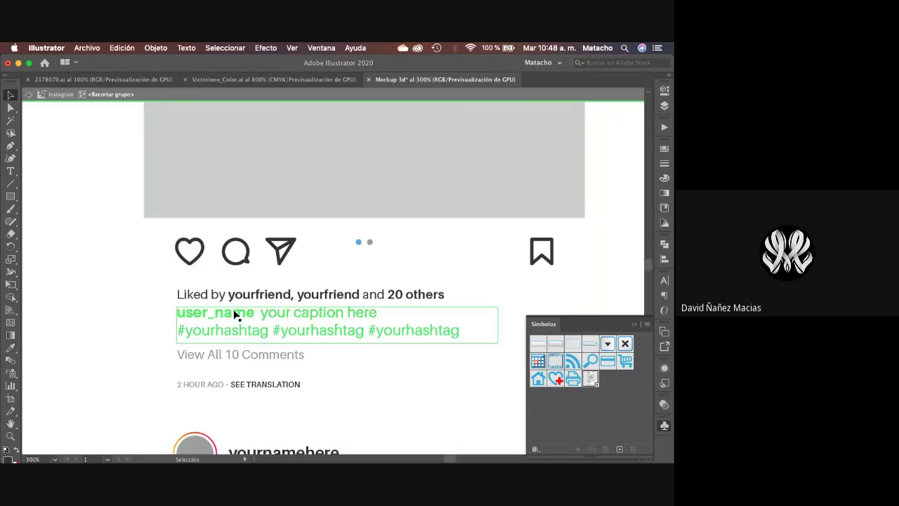
pyautogui.click(232, 315)
pyautogui.doubleClick(232, 315)
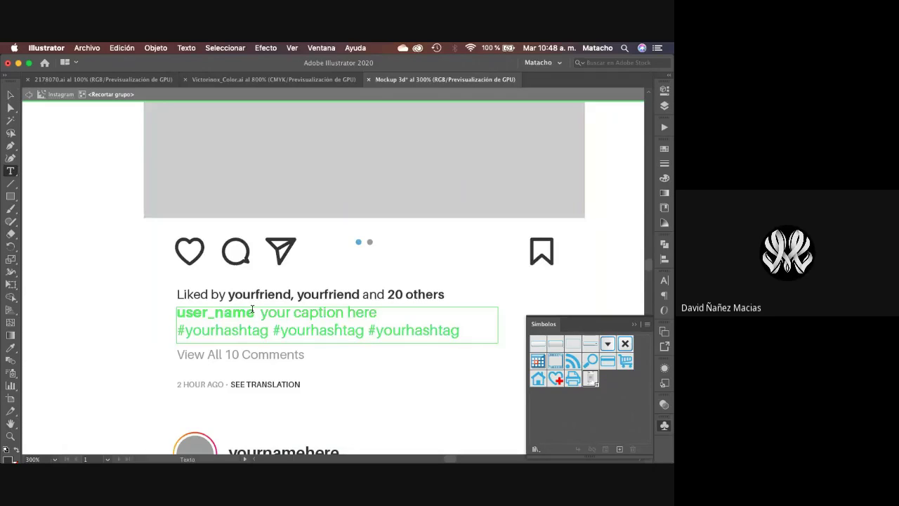
pyautogui.doubleClick(252, 311)
pyautogui.write('matacho')
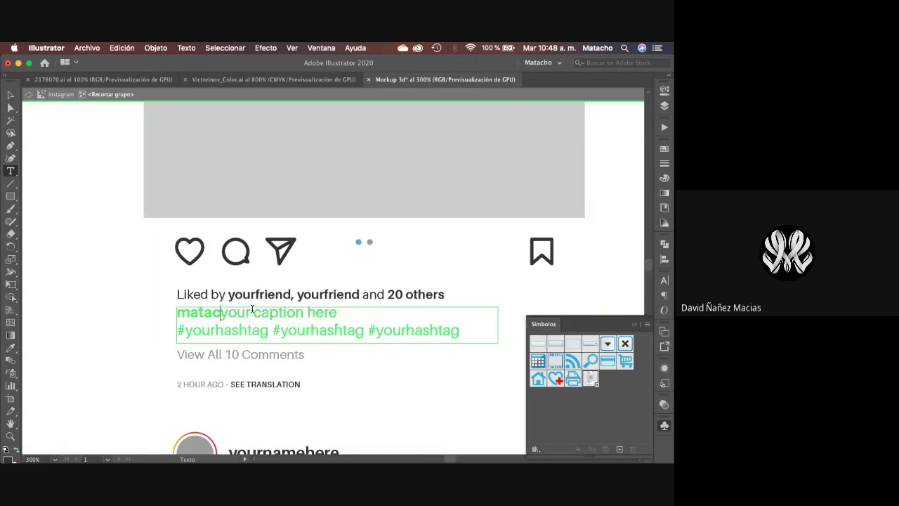
pyautogui.write('descorp')
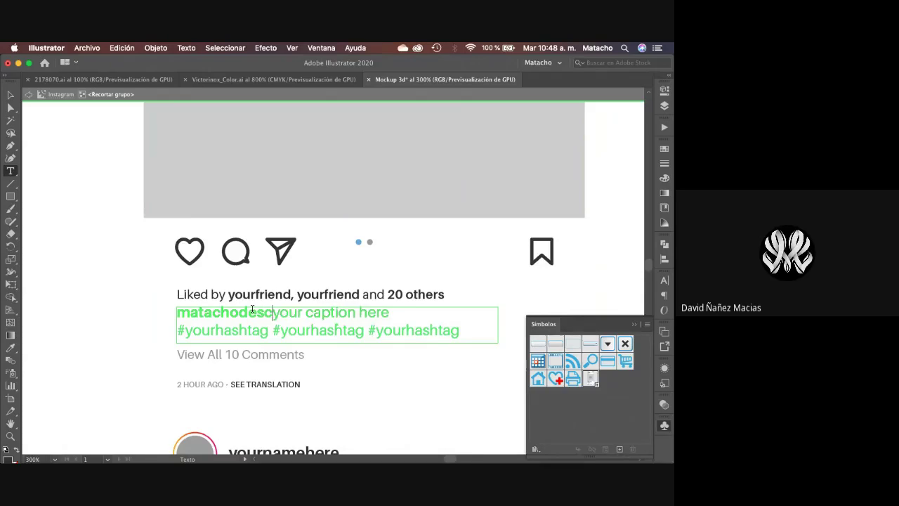
pyautogui.press('Escape')
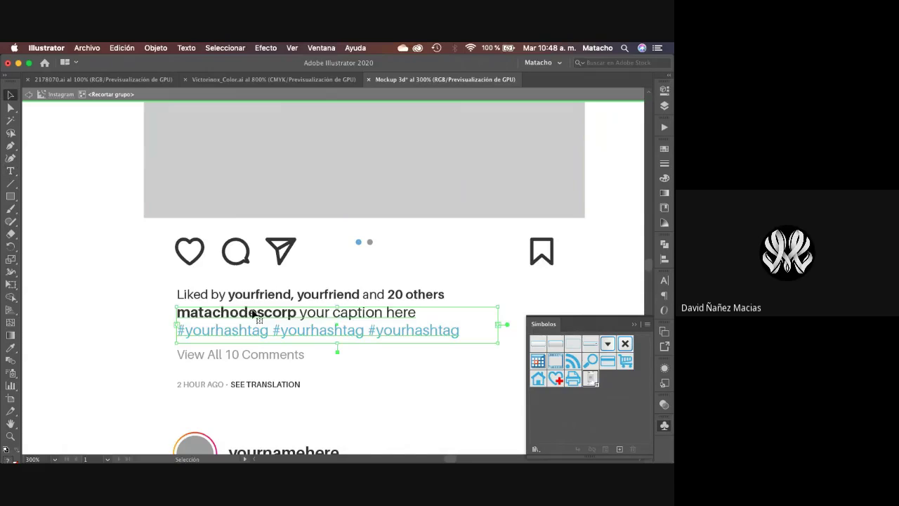
pyautogui.click(137, 273)
# - Select the gray photo placeholder square behind the camera icon in the symbol
pyautogui.scroll(-4, 392, 402)
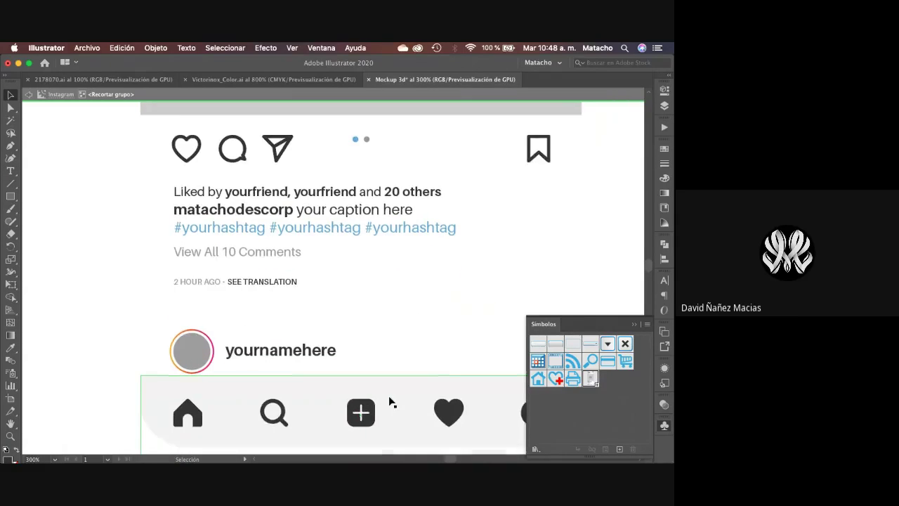
pyautogui.scroll(15, 378, 318)
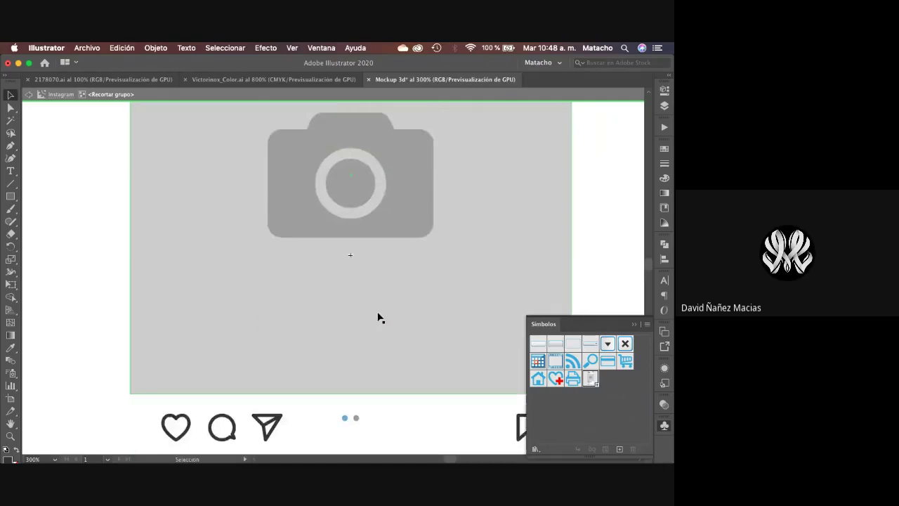
pyautogui.press('z')
pyautogui.press('super+minus')
pyautogui.press('super+minus')
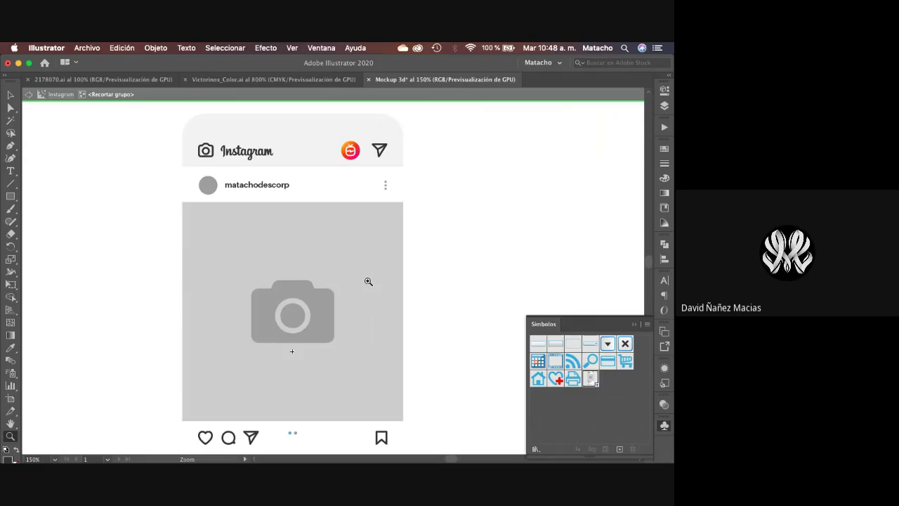
pyautogui.press('v')
pyautogui.click(295, 298)
pyautogui.click(324, 252)
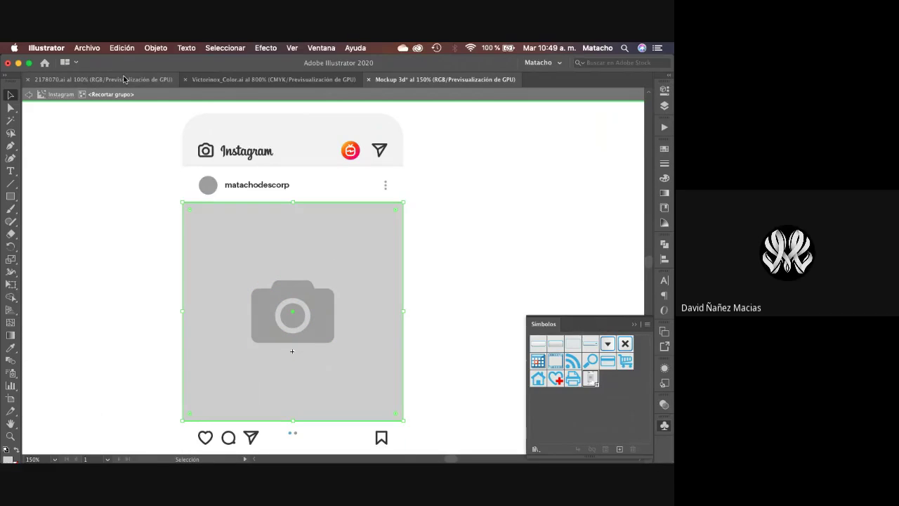
# - Paste the gray placeholder square into Victorinox_Color.ai over the rightmost blue and magenta board and scale it to about the board's width
pyautogui.click(232, 80)
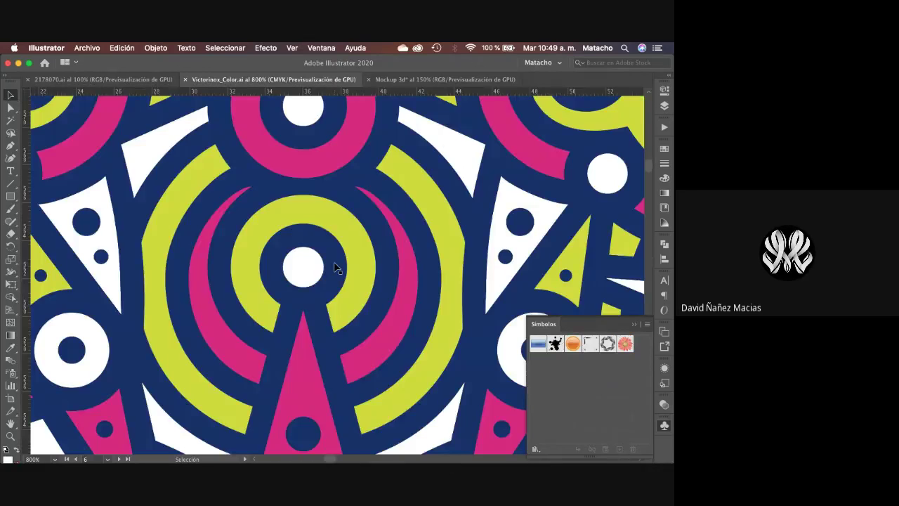
pyautogui.scroll(-7, 335, 267)
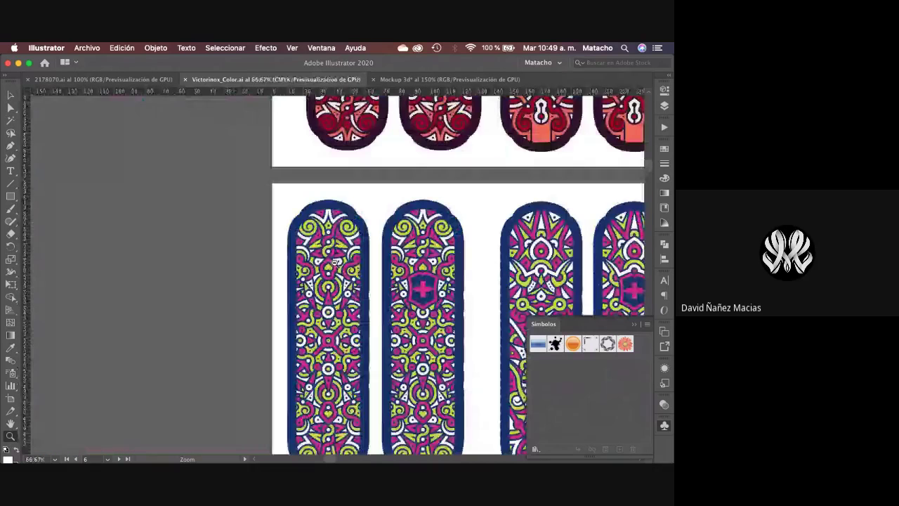
pyautogui.scroll(-1, 336, 262)
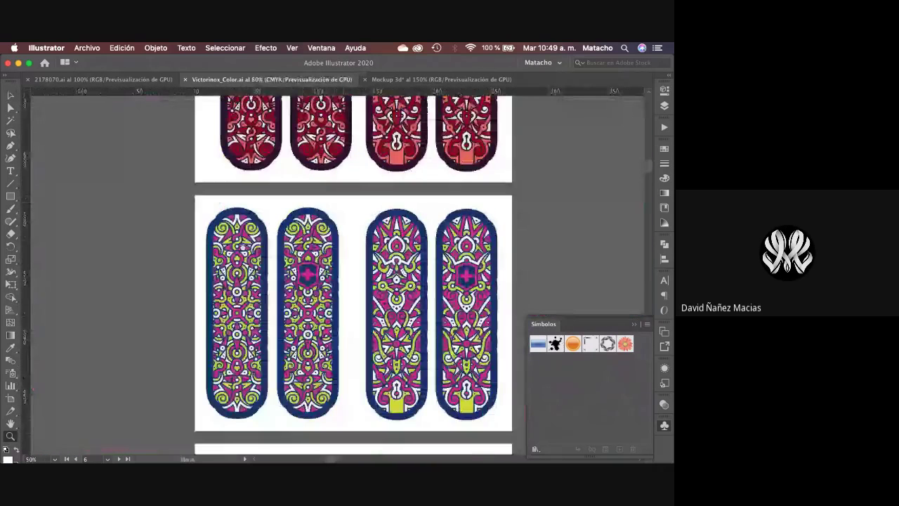
pyautogui.moveTo(418, 271); pyautogui.dragTo(317, 253)
pyautogui.hscroll(5, 380, 279)
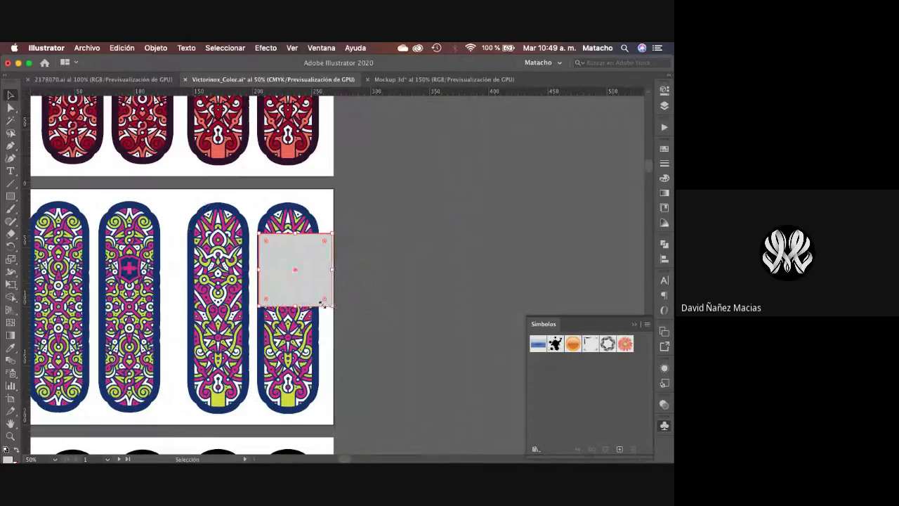
pyautogui.moveTo(318, 299); pyautogui.dragTo(303, 274)
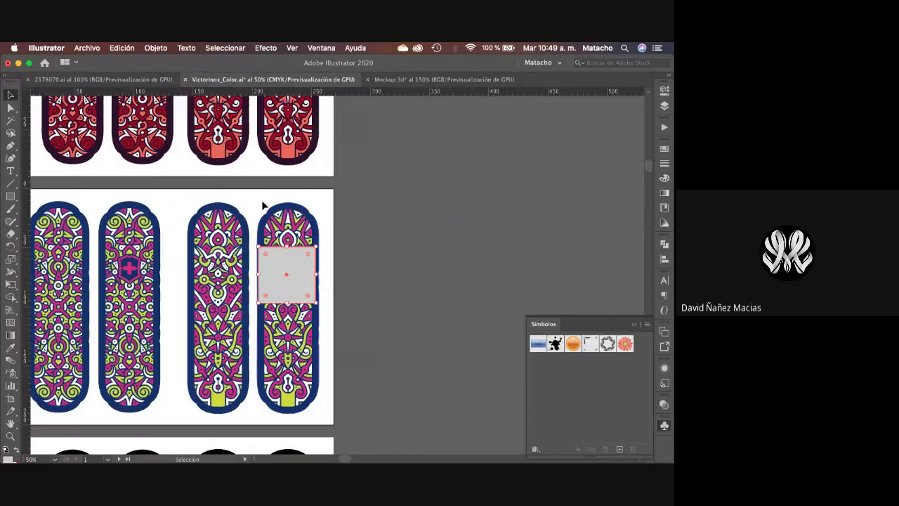
# - Duplicate the shield board together with the gray square beside the artboard and make a clipping mask from the copies
pyautogui.click(322, 320)
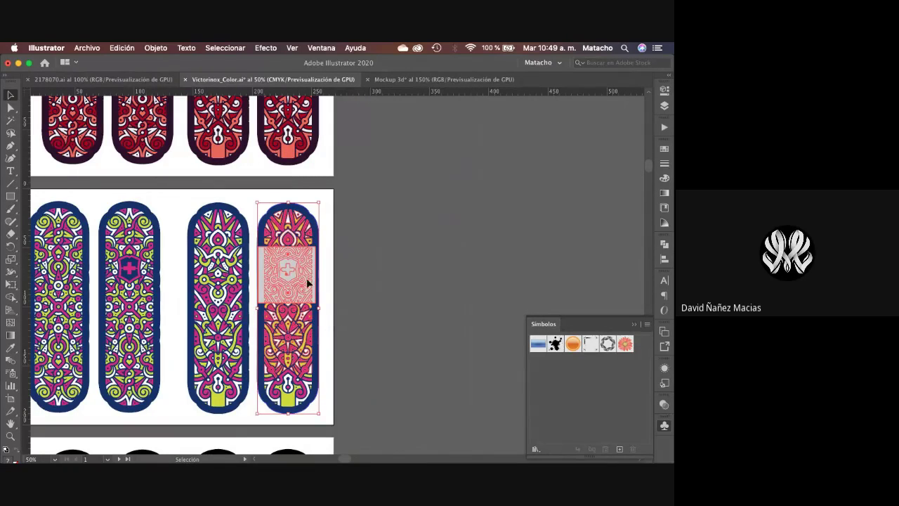
pyautogui.moveTo(321, 276); pyautogui.dragTo(404, 273)
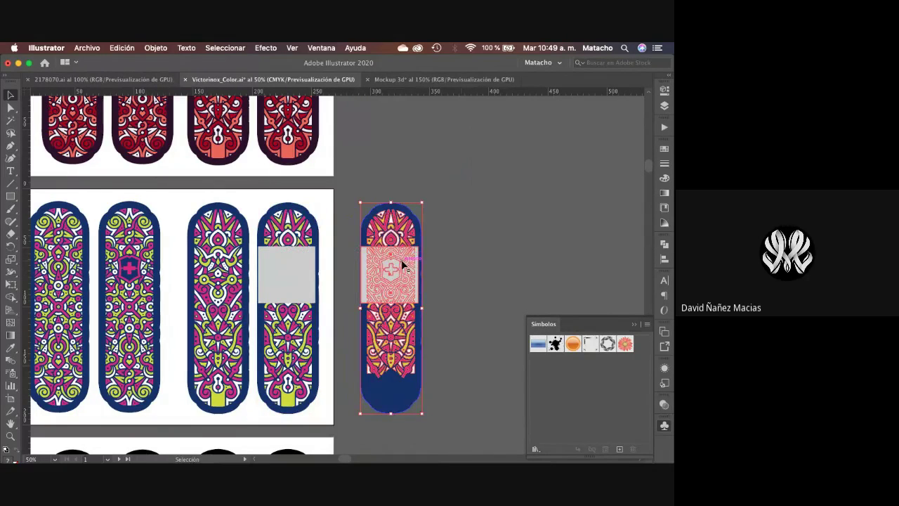
pyautogui.rightClick(404, 266)
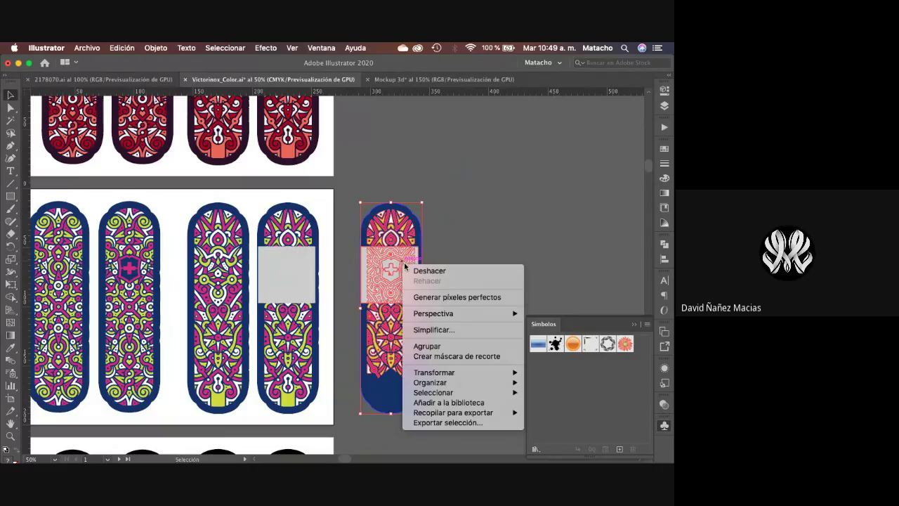
pyautogui.click(456, 356)
pyautogui.click(477, 267)
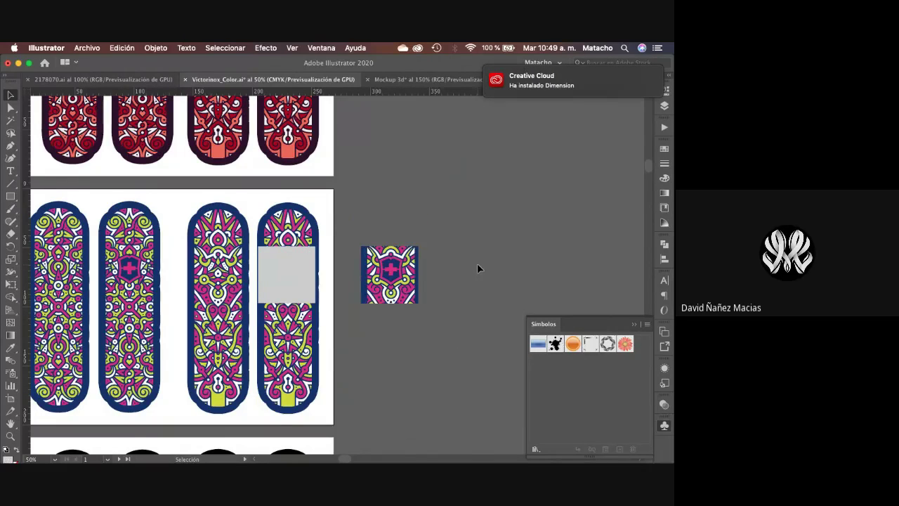
# - Shift the clipping square slightly inside the clip group to center it on the shield pattern, then leave isolation mode and copy the group
pyautogui.press('z')
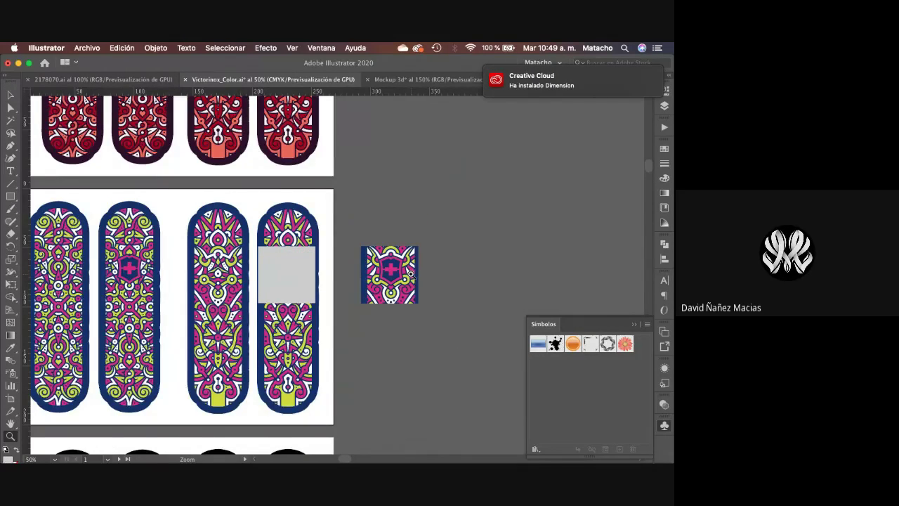
pyautogui.click(411, 275)
pyautogui.click(410, 273)
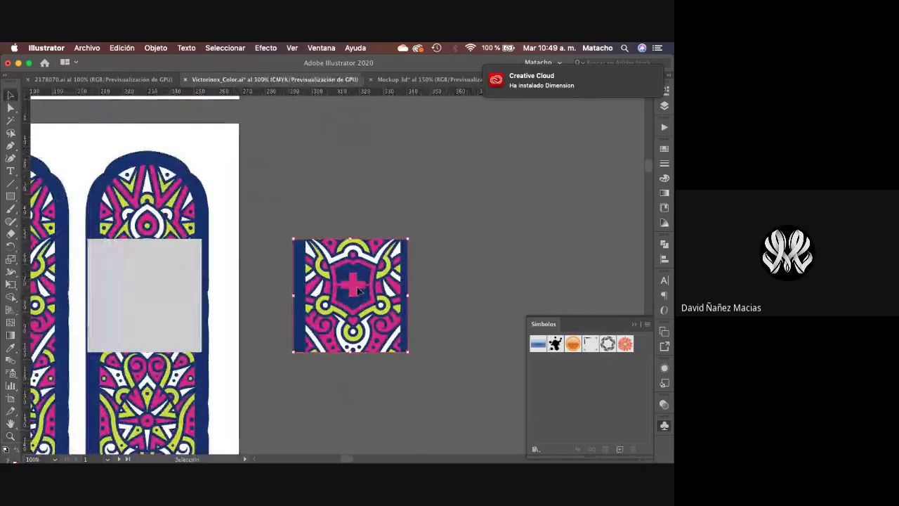
pyautogui.doubleClick(357, 289)
pyautogui.click(293, 283)
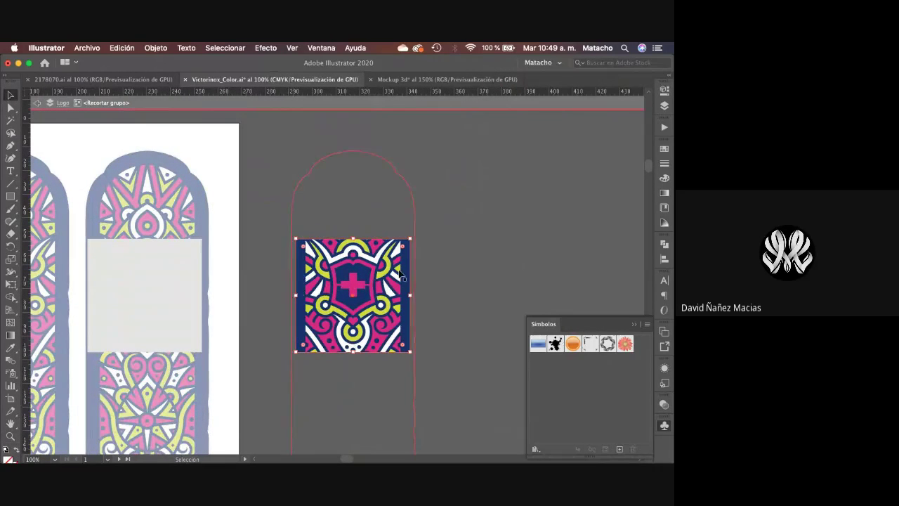
pyautogui.doubleClick(464, 269)
pyautogui.press('a')
pyautogui.press('v')
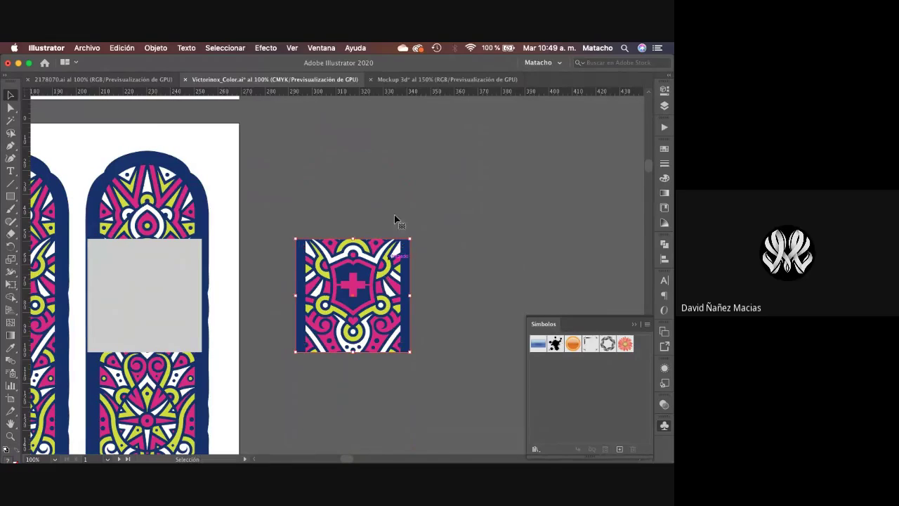
# - Paste the clipped pattern into the Instagram symbol in Mockup 3d, enlarge it to cover the photo placeholder and exit symbol editing
pyautogui.click(419, 79)
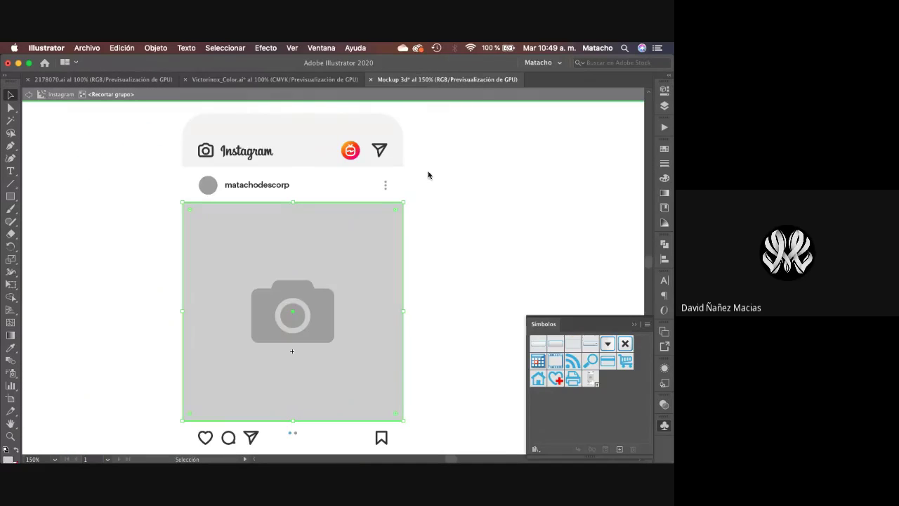
pyautogui.press('a')
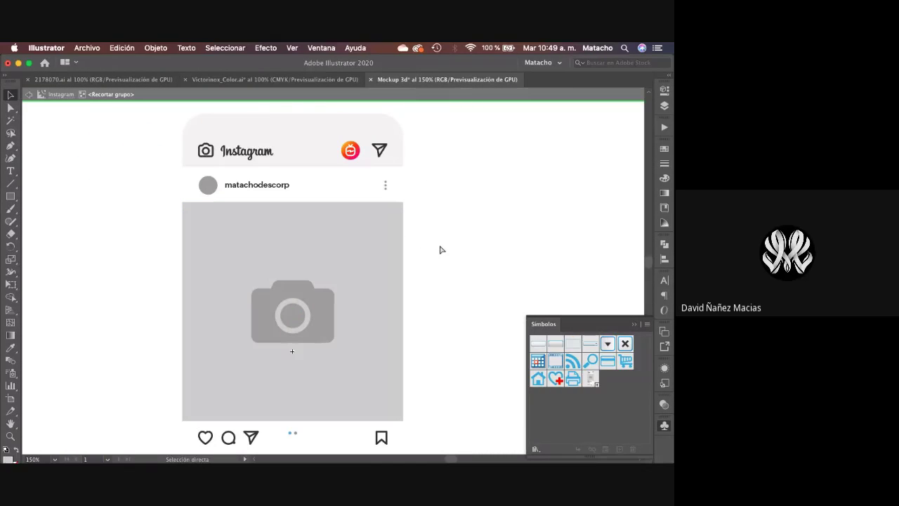
pyautogui.press('cmd+v')
pyautogui.moveTo(359, 175); pyautogui.dragTo(291, 277)
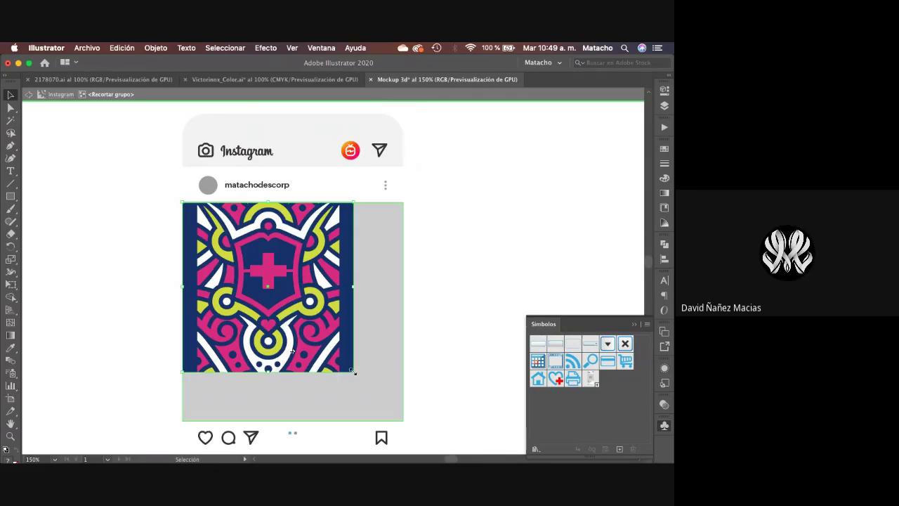
pyautogui.moveTo(354, 372); pyautogui.dragTo(404, 421)
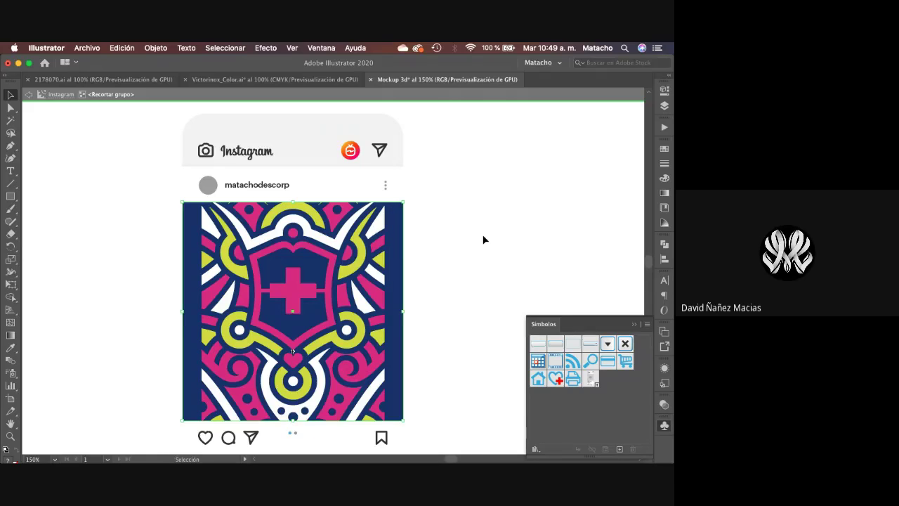
pyautogui.doubleClick(538, 239)
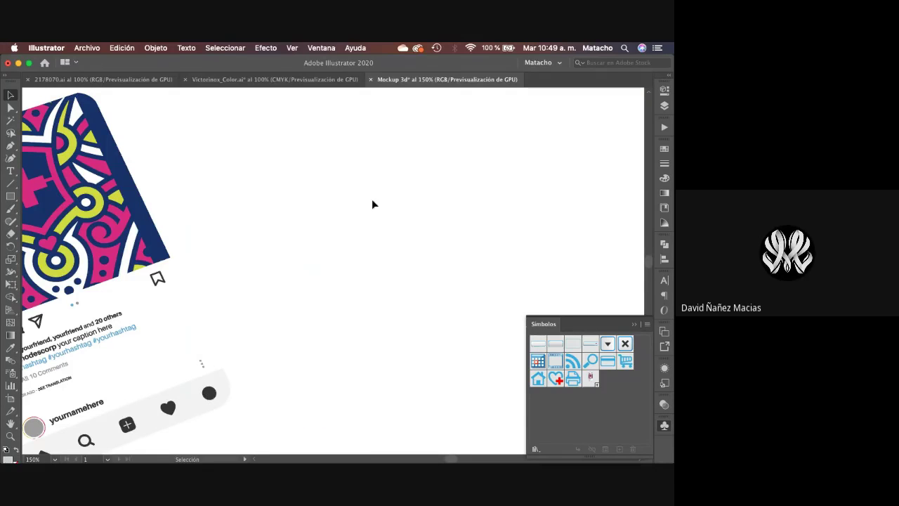
# - Select the tilted mockup and open the Map Art settings of its 3D Extrude & Bevel effect
pyautogui.press('z')
pyautogui.keyDown('alt'); pyautogui.click(225, 289); pyautogui.keyUp('alt')
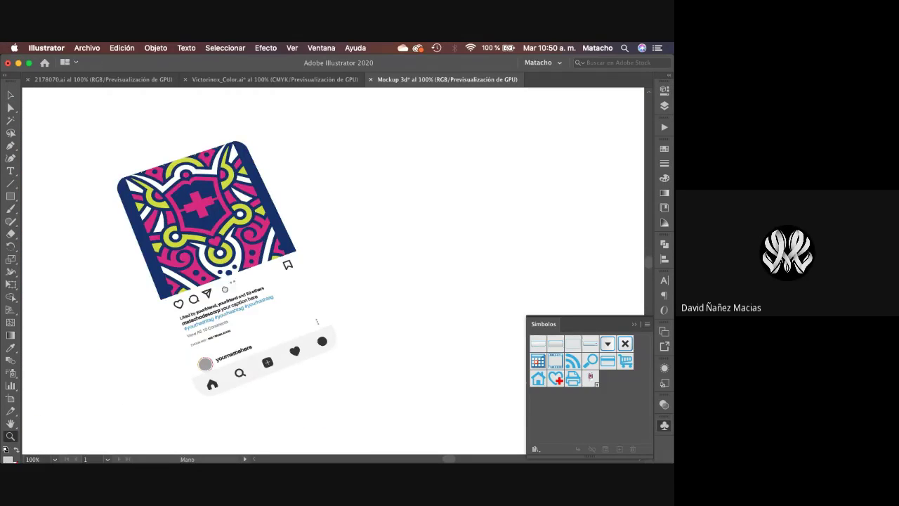
pyautogui.keyDown('alt'); pyautogui.click(305, 327); pyautogui.keyUp('alt')
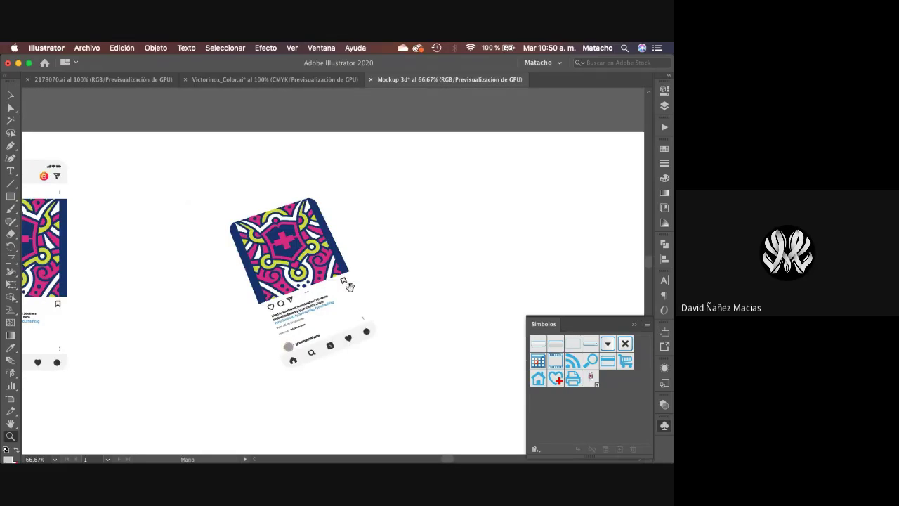
pyautogui.moveTo(350, 288); pyautogui.dragTo(357, 310)
pyautogui.press('v')
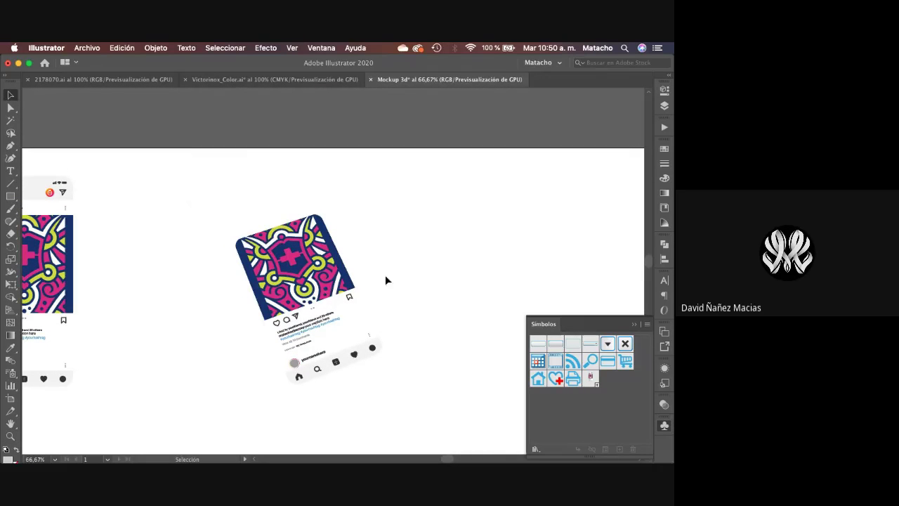
pyautogui.click(273, 290)
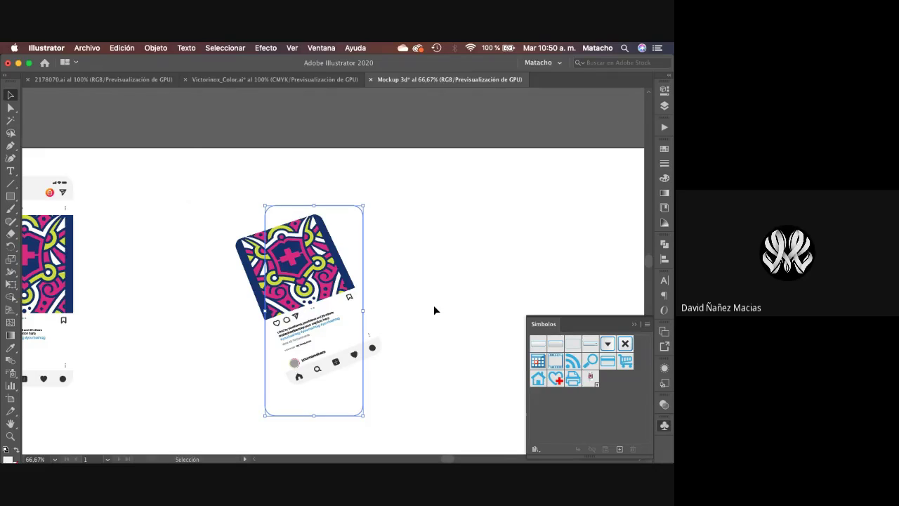
pyautogui.click(665, 368)
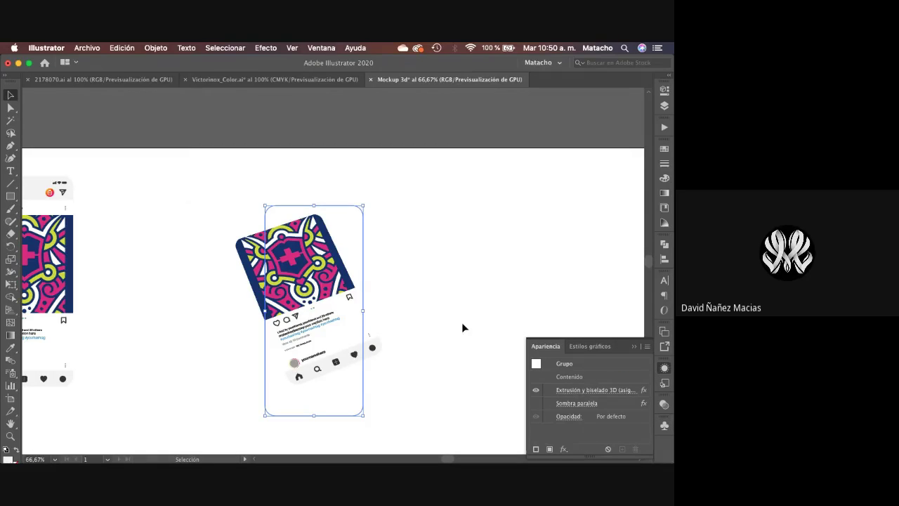
pyautogui.moveTo(383, 275); pyautogui.dragTo(246, 196)
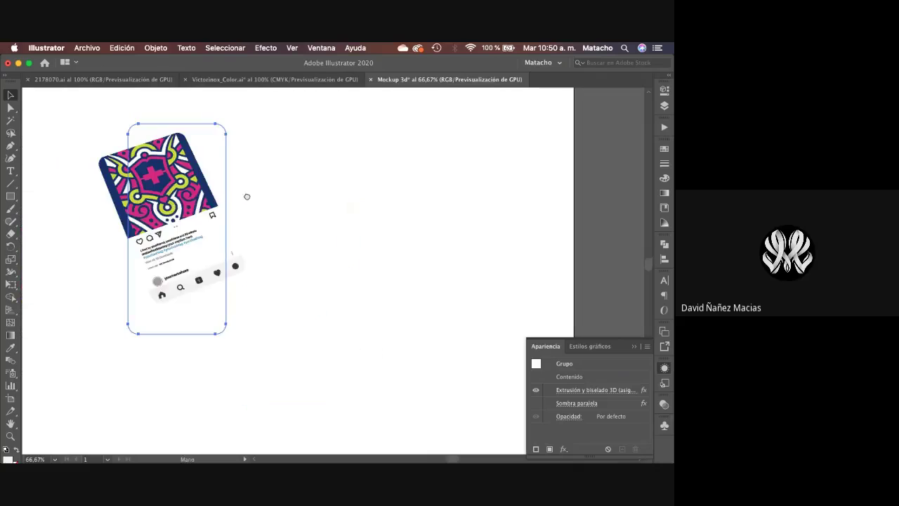
pyautogui.click(577, 390)
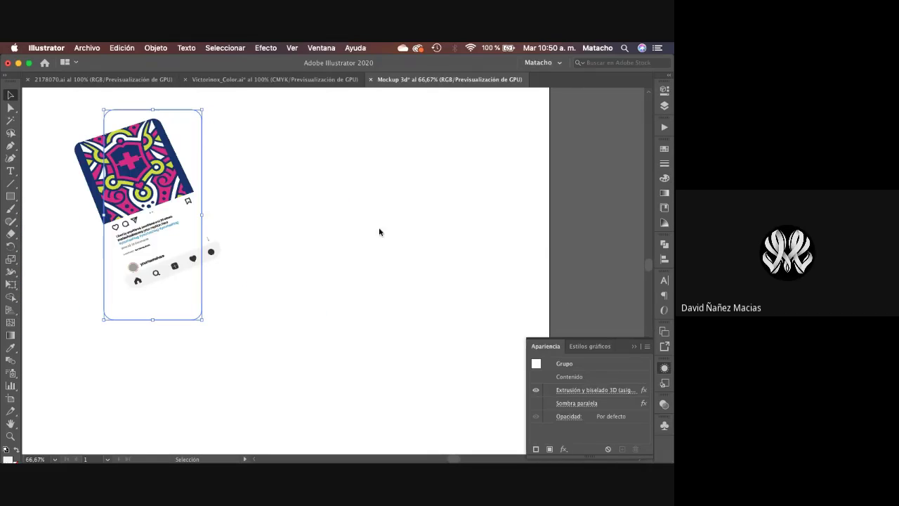
pyautogui.click(597, 391)
pyautogui.moveTo(417, 137); pyautogui.dragTo(366, 111)
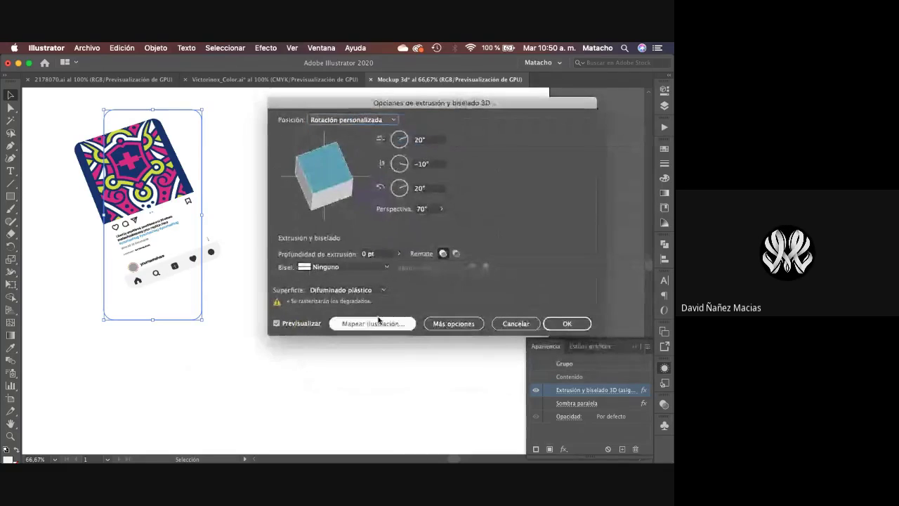
pyautogui.click(374, 322)
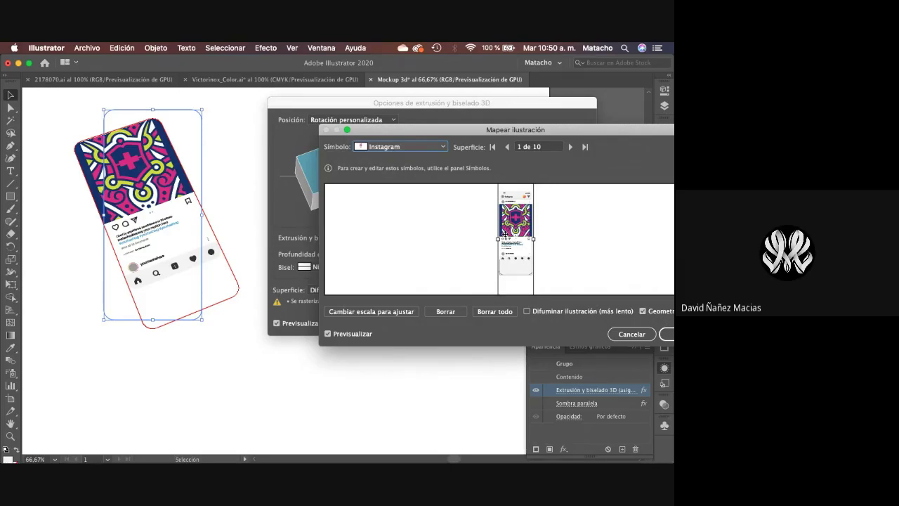
# - Move the Instagram symbol down on surface 1 of the mapping so its header fits the tilted phone shape, and apply the effect
pyautogui.moveTo(515, 219)
pyautogui.mouseDown()
pyautogui.moveTo(514, 239)
pyautogui.moveTo(437, 243)
pyautogui.moveTo(517, 234)
pyautogui.mouseUp()
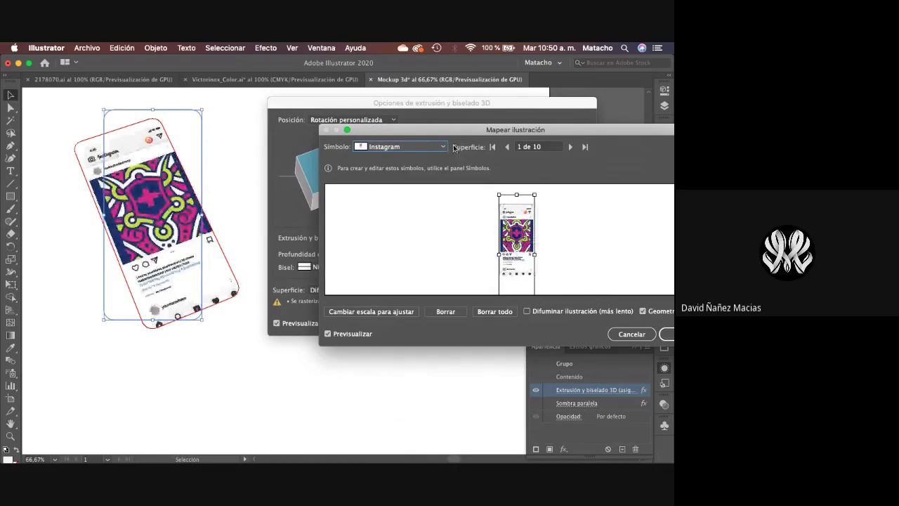
pyautogui.moveTo(454, 129); pyautogui.dragTo(395, 118)
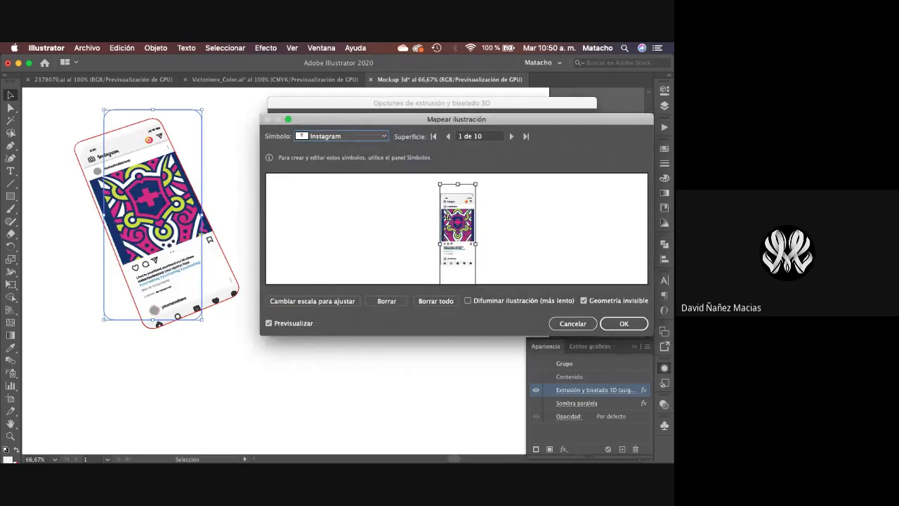
pyautogui.moveTo(447, 217); pyautogui.dragTo(457, 220)
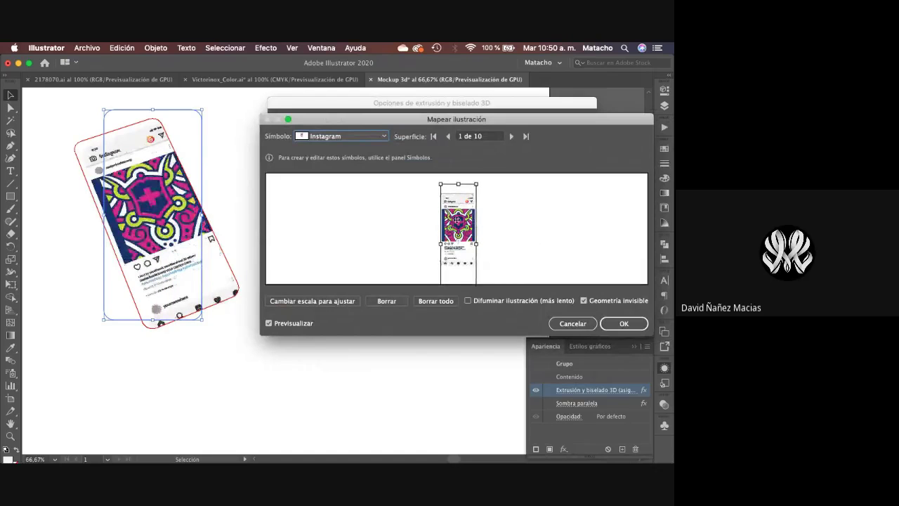
pyautogui.press('Up')
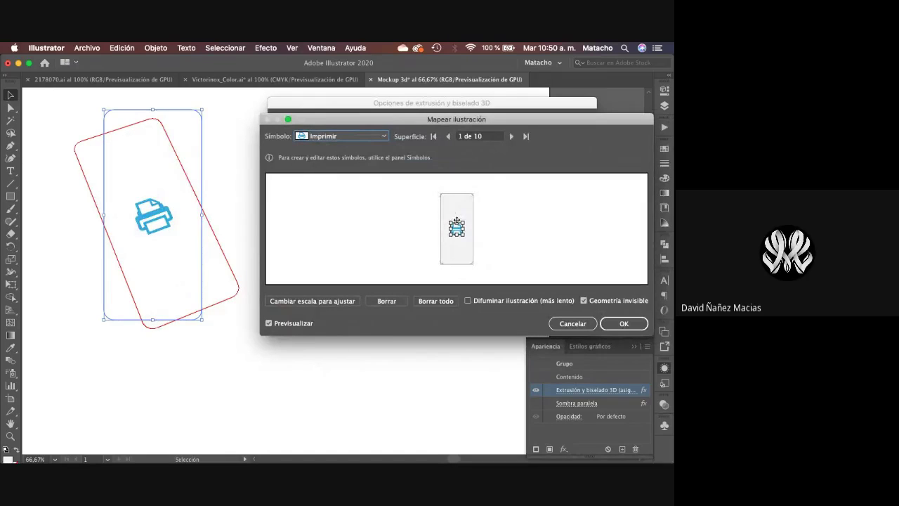
pyautogui.press('Down')
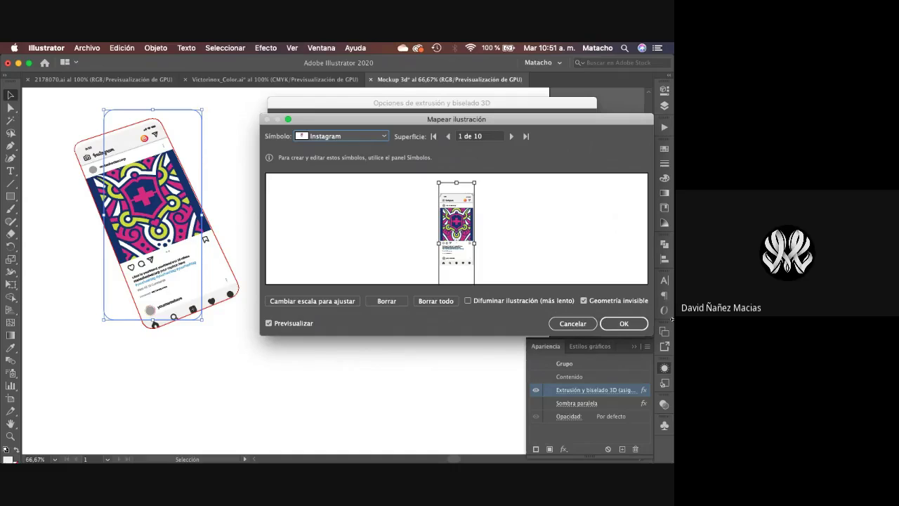
pyautogui.click(619, 324)
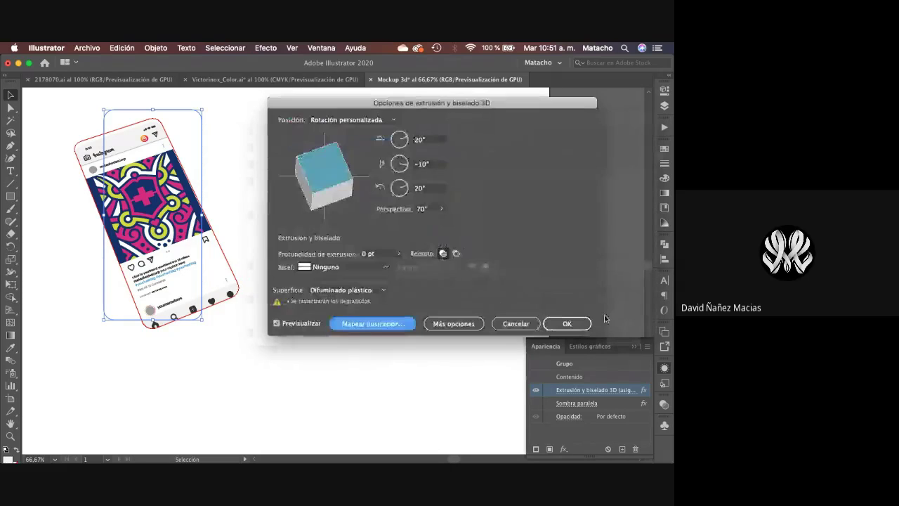
pyautogui.click(570, 323)
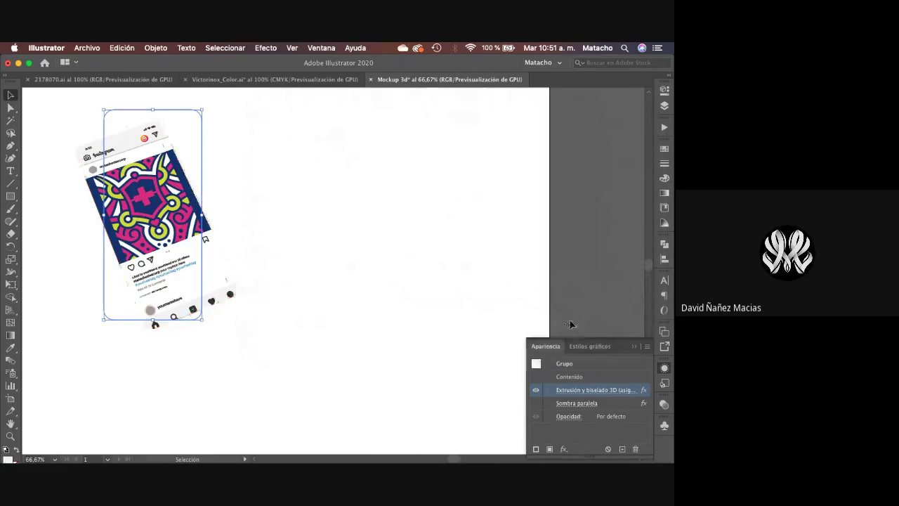
# - Open the Instagram symbol for editing and inspect the pattern hidden outside the clipped photo area in outline view
pyautogui.click(664, 426)
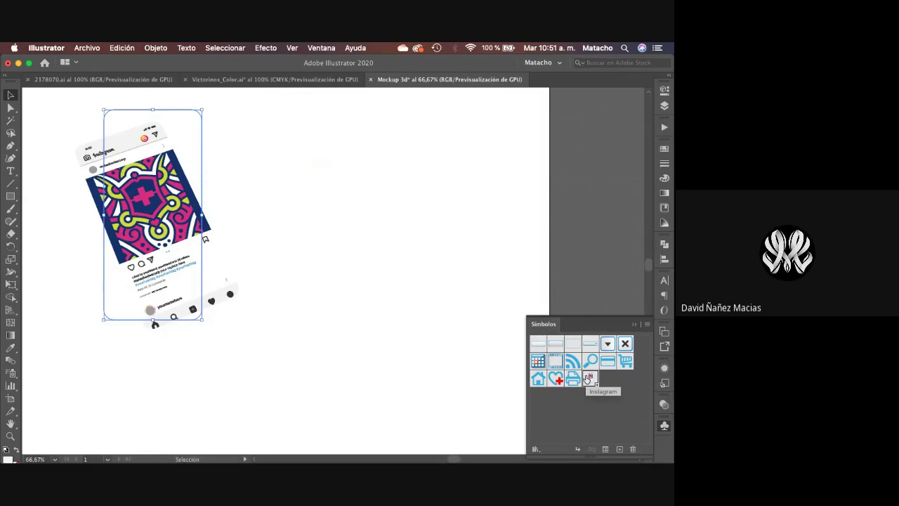
pyautogui.doubleClick(589, 380)
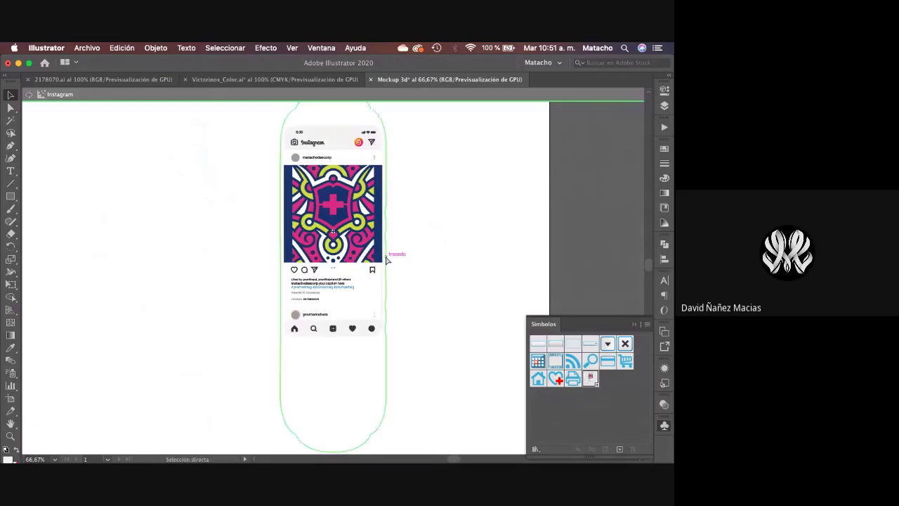
pyautogui.press('super+y')
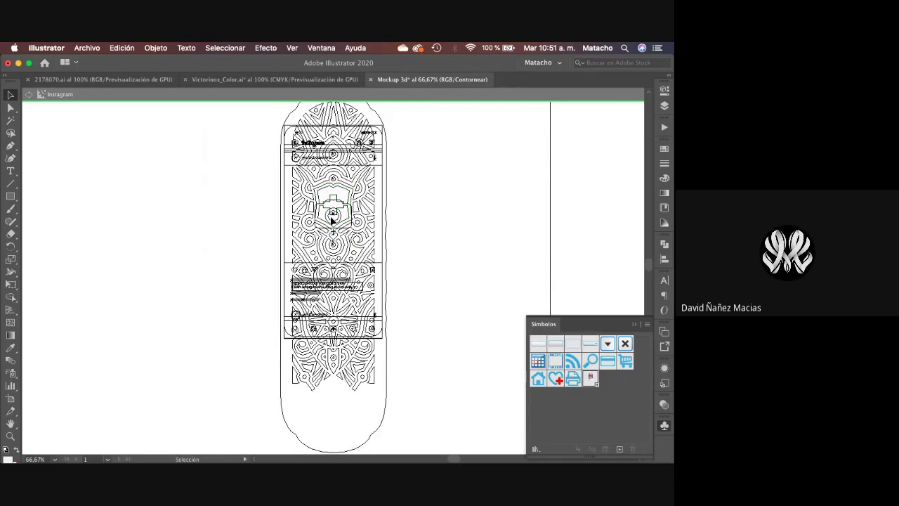
pyautogui.press('space')
pyautogui.moveTo(383, 308); pyautogui.dragTo(333, 288)
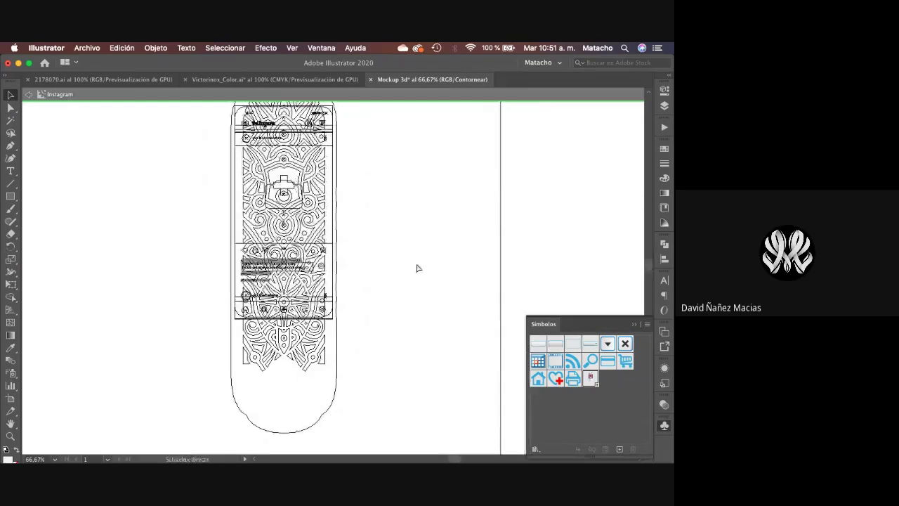
pyautogui.press('super+y')
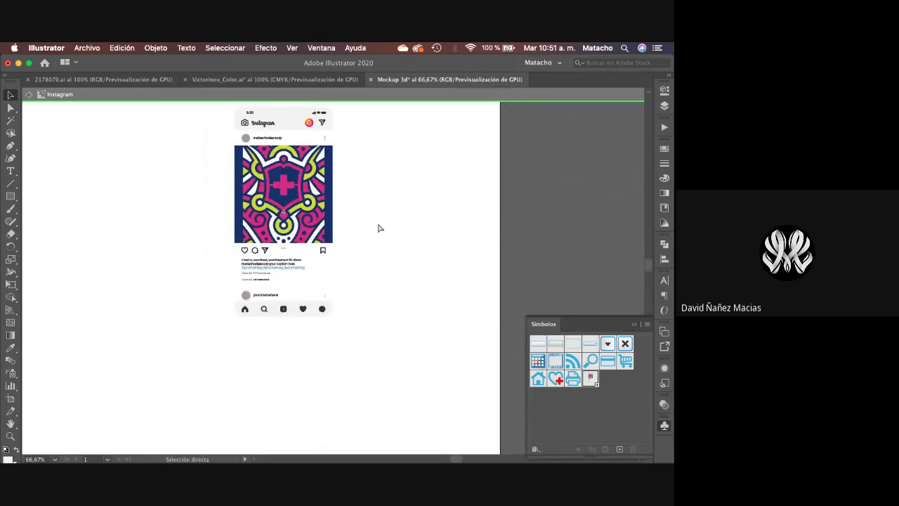
pyautogui.press('super+y')
pyautogui.scroll(2, 365, 213)
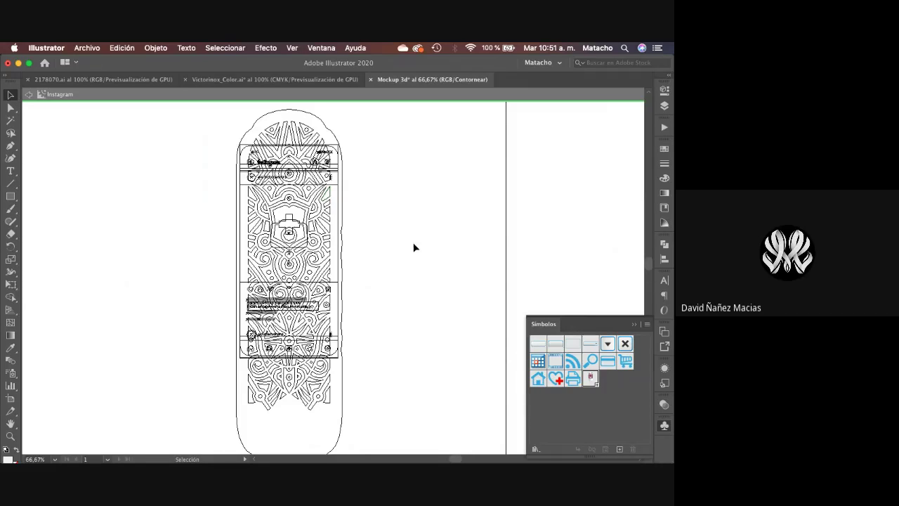
pyautogui.hotkey('ctrl', 'y')
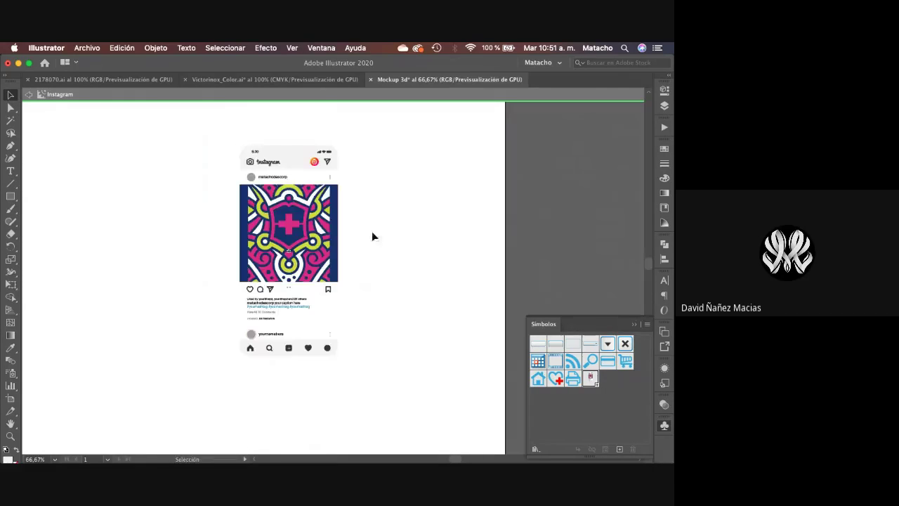
# - Isolate the pattern's clip group in the Instagram symbol and remove the pattern from the photo placeholder
pyautogui.moveTo(288, 249); pyautogui.dragTo(316, 222)
pyautogui.doubleClick(287, 216)
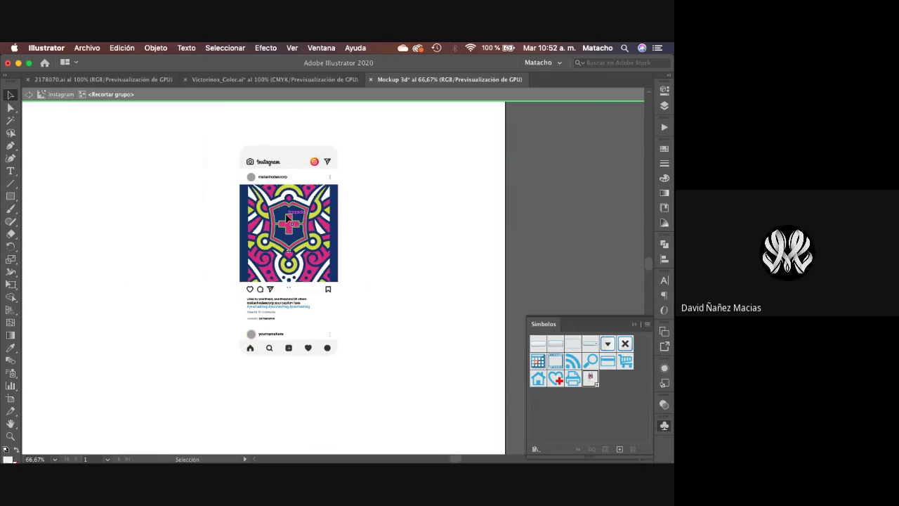
pyautogui.moveTo(286, 218); pyautogui.dragTo(427, 225)
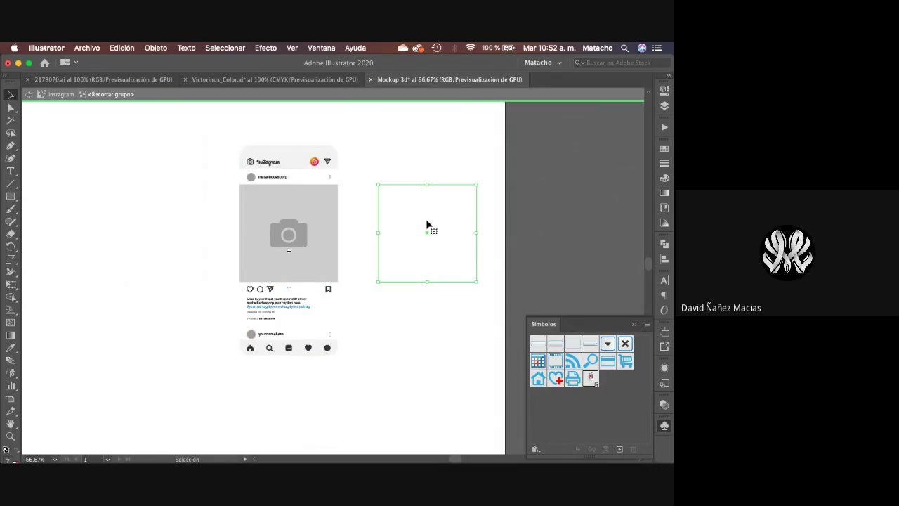
pyautogui.click(428, 225)
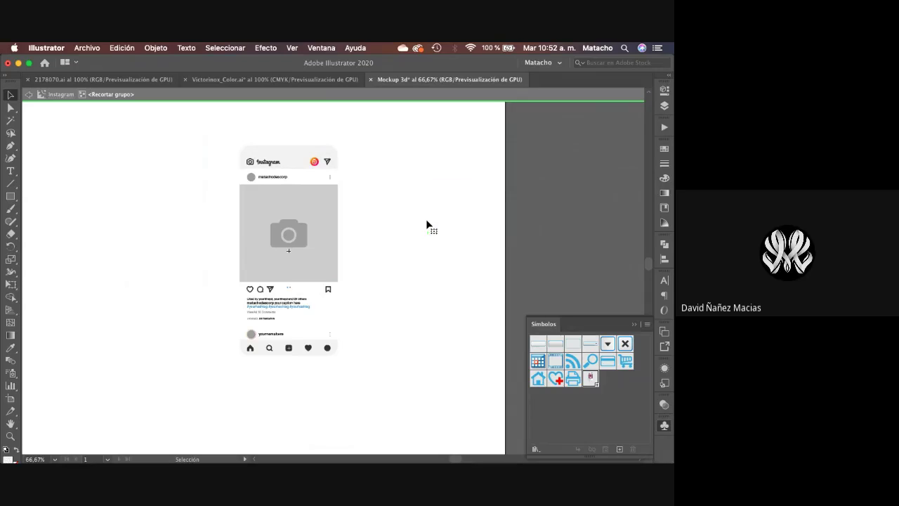
# - In the Victorinox_Color document, move the clipped shield pattern farther away from the artboard into empty canvas space
pyautogui.click(239, 79)
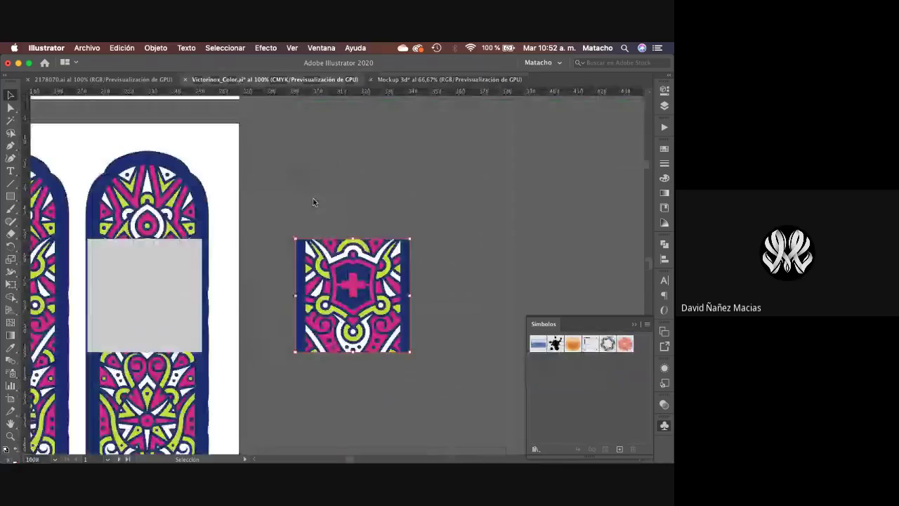
pyautogui.keyDown('alt'); pyautogui.click(331, 253); pyautogui.keyUp('alt')
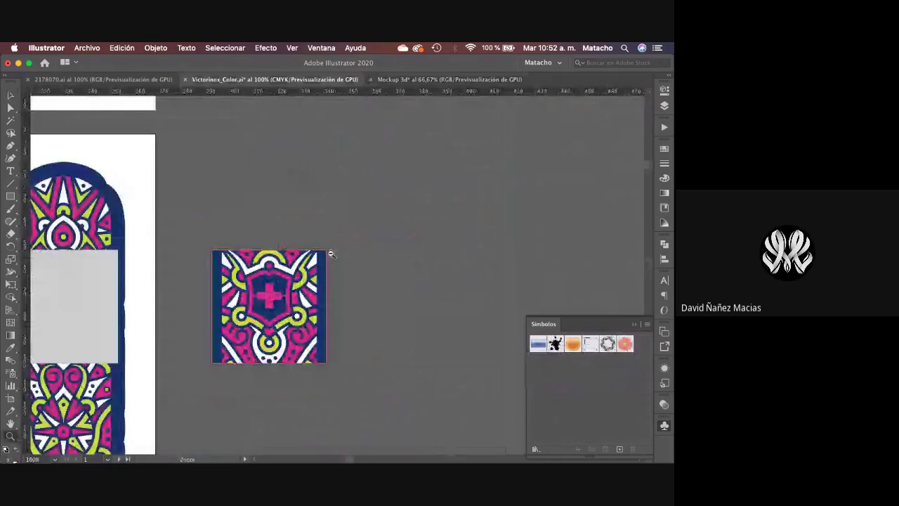
pyautogui.keyDown('alt'); pyautogui.click(366, 304); pyautogui.keyUp('alt')
pyautogui.moveTo(422, 275); pyautogui.dragTo(330, 264)
pyautogui.moveTo(180, 259); pyautogui.dragTo(354, 267)
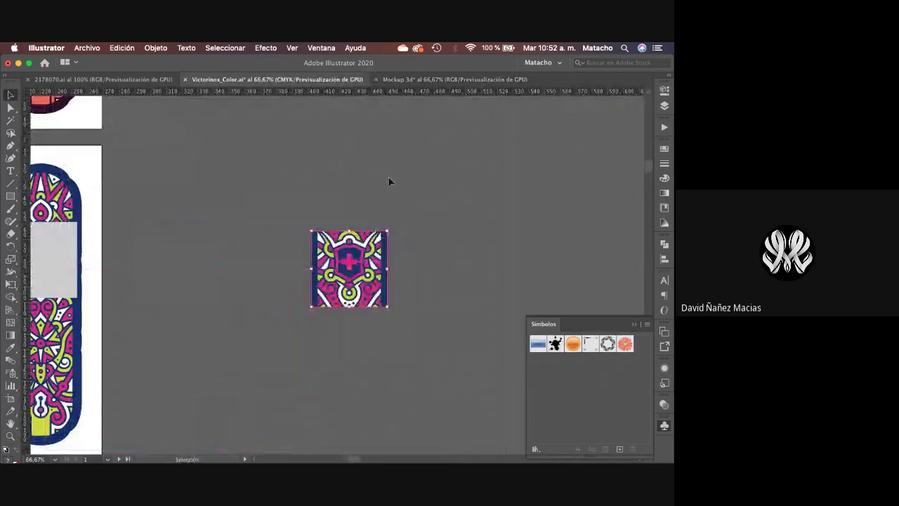
pyautogui.doubleClick(349, 281)
pyautogui.doubleClick(497, 267)
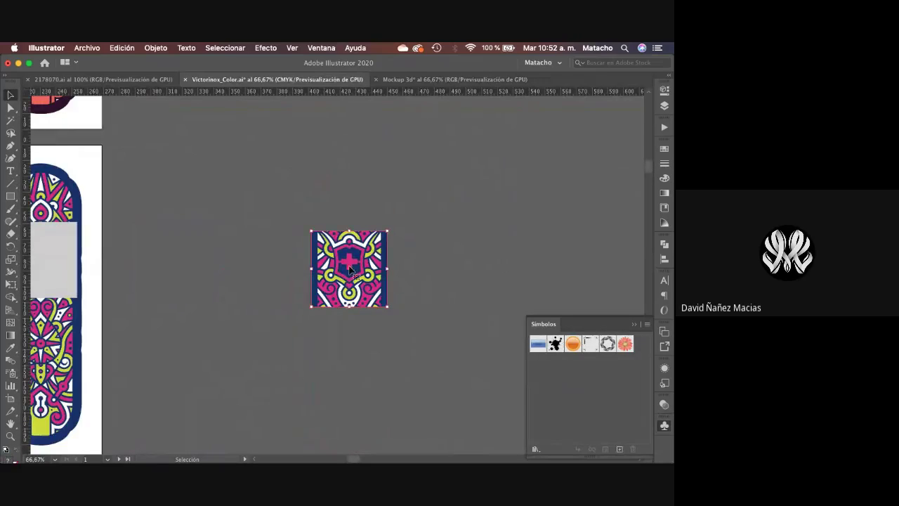
# - Release the pattern's clipping mask and enlarge the full knife artwork slightly around its center, leaving the square at its size
pyautogui.rightClick(350, 269)
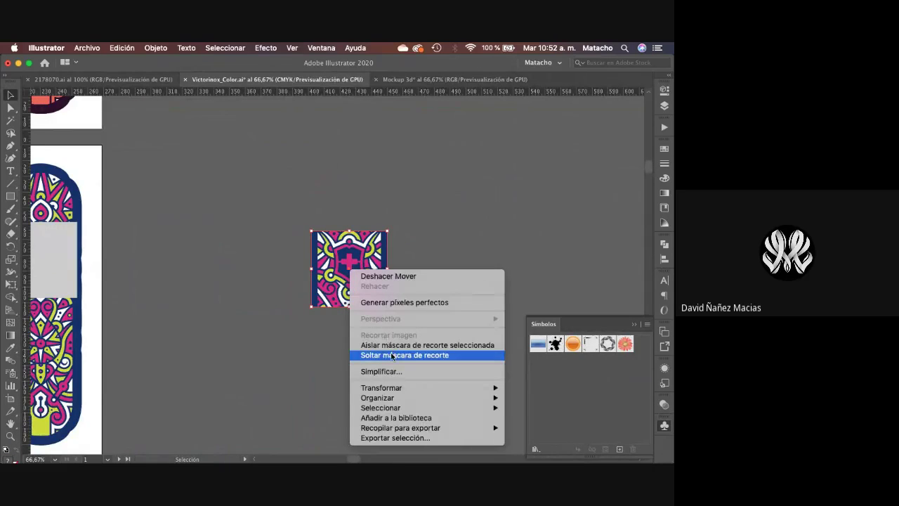
pyautogui.click(391, 355)
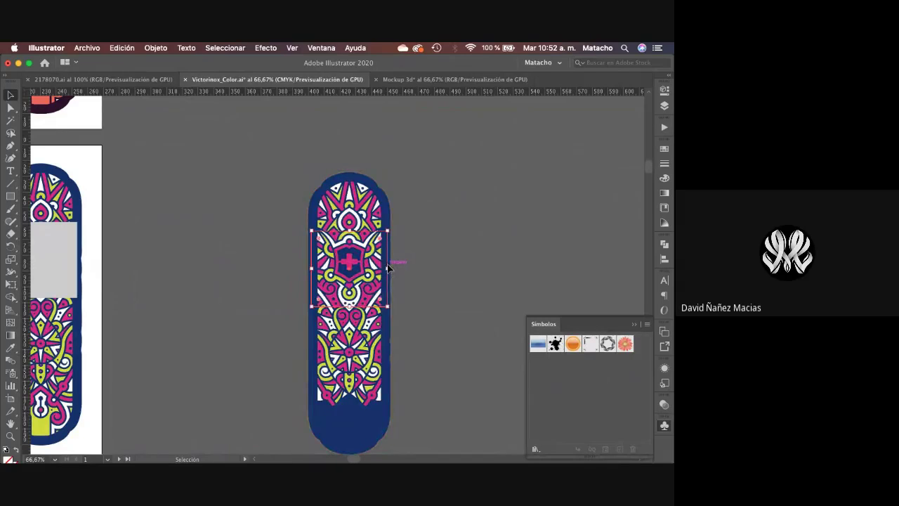
pyautogui.keyDown('shift'); pyautogui.click(392, 283); pyautogui.keyUp('shift')
pyautogui.moveTo(278, 168); pyautogui.dragTo(446, 398)
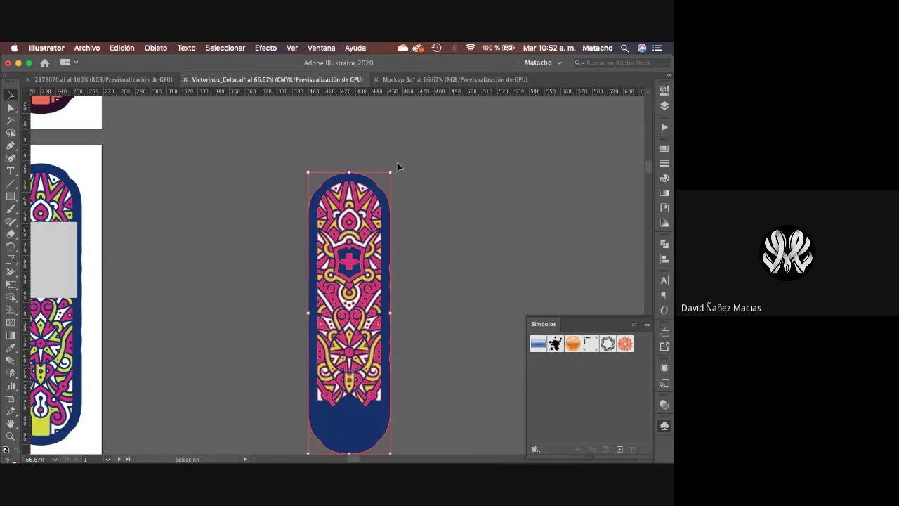
pyautogui.moveTo(392, 172); pyautogui.dragTo(410, 156)
pyautogui.press('a')
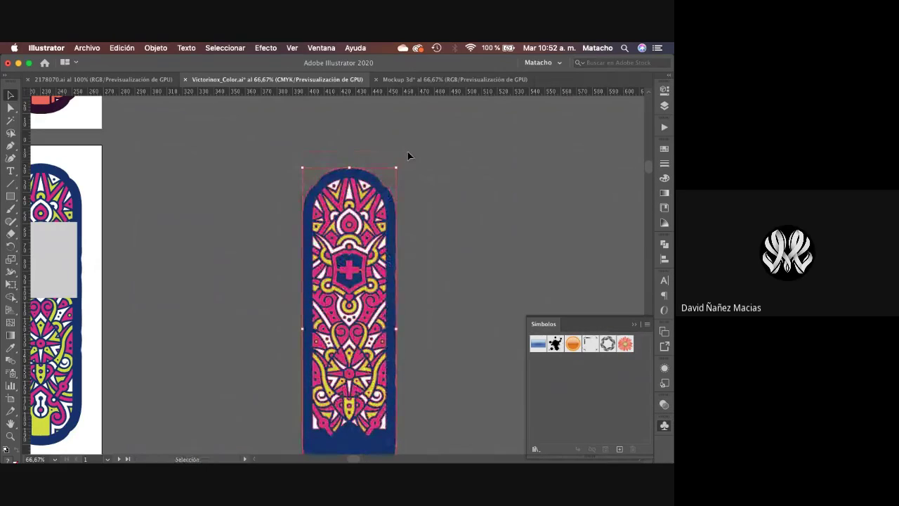
# - Nudge the knife artwork upward in outline view until the shield and cross are centered in the square
pyautogui.press('super+y')
pyautogui.press('z')
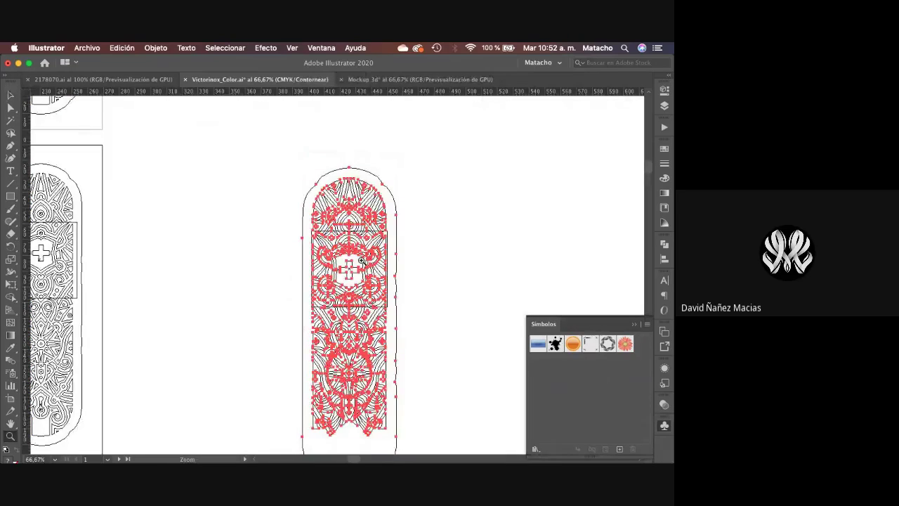
pyautogui.click(326, 267)
pyautogui.press('v')
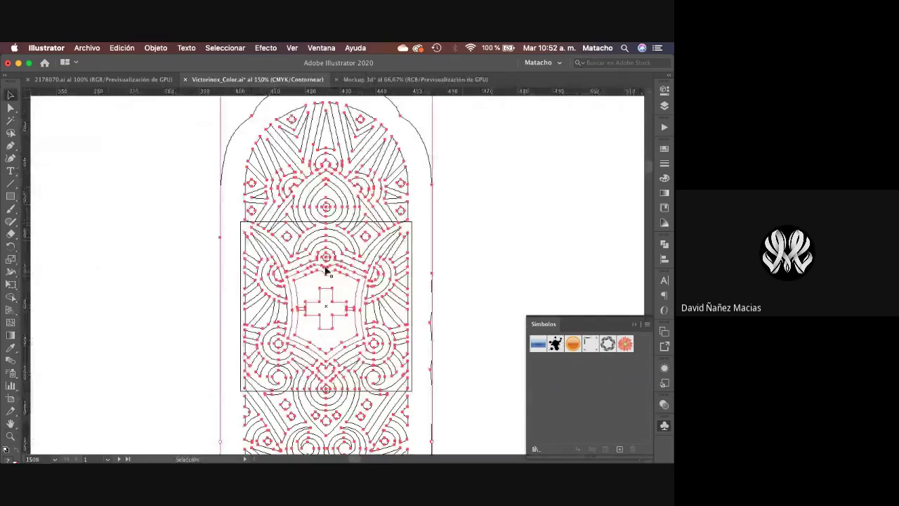
pyautogui.press('Up')
pyautogui.press('Up')
pyautogui.press('Up')
pyautogui.press('Up')
pyautogui.press('Up')
pyautogui.press('Up')
pyautogui.press('Up')
pyautogui.press('Up')
pyautogui.press('Up')
pyautogui.press('Up')
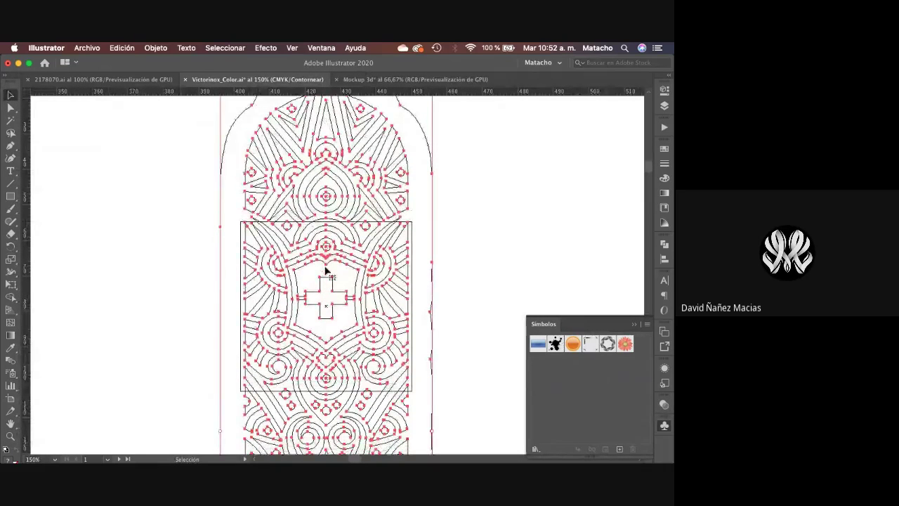
pyautogui.click(506, 243)
# - Select the knife artwork around the shield together with the square and split them with Pathfinder Divide
pyautogui.press('z')
pyautogui.keyDown('alt'); pyautogui.click(345, 297); pyautogui.keyUp('alt')
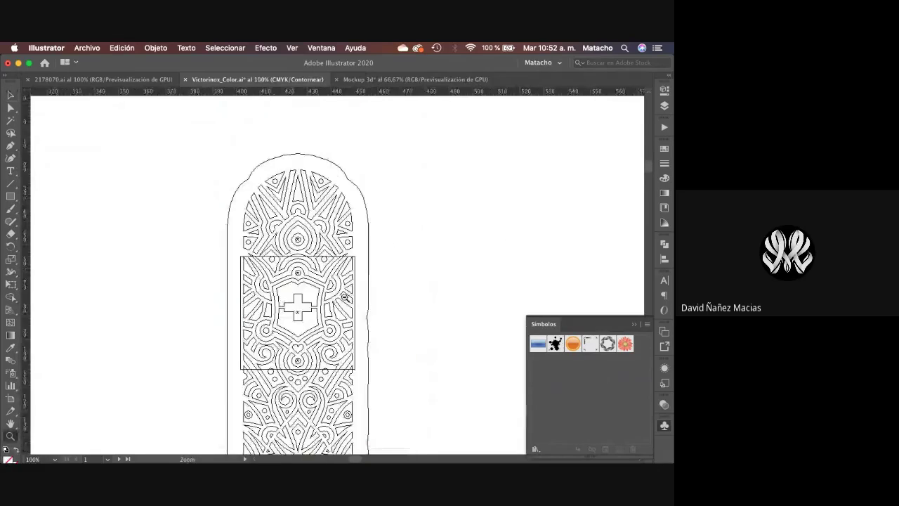
pyautogui.keyDown('alt'); pyautogui.click(345, 297); pyautogui.keyUp('alt')
pyautogui.moveTo(345, 297); pyautogui.dragTo(380, 253)
pyautogui.press('v')
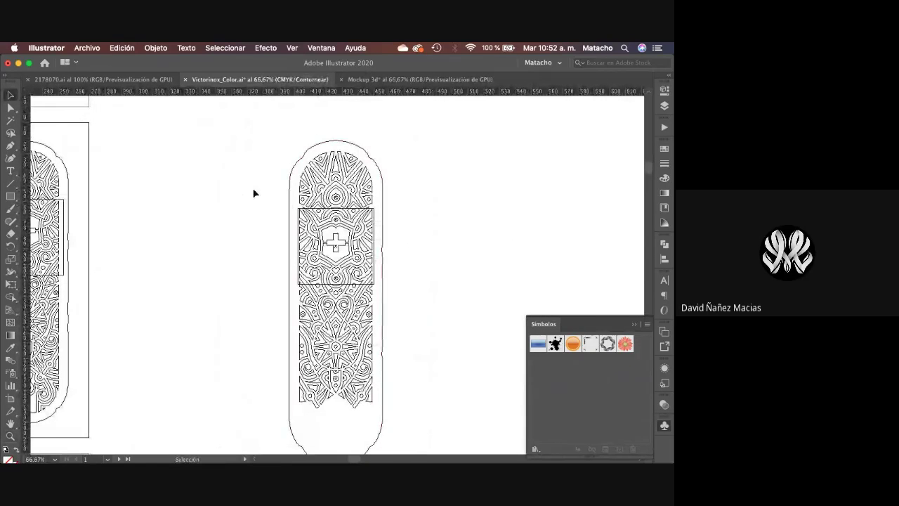
pyautogui.moveTo(254, 189); pyautogui.dragTo(441, 321)
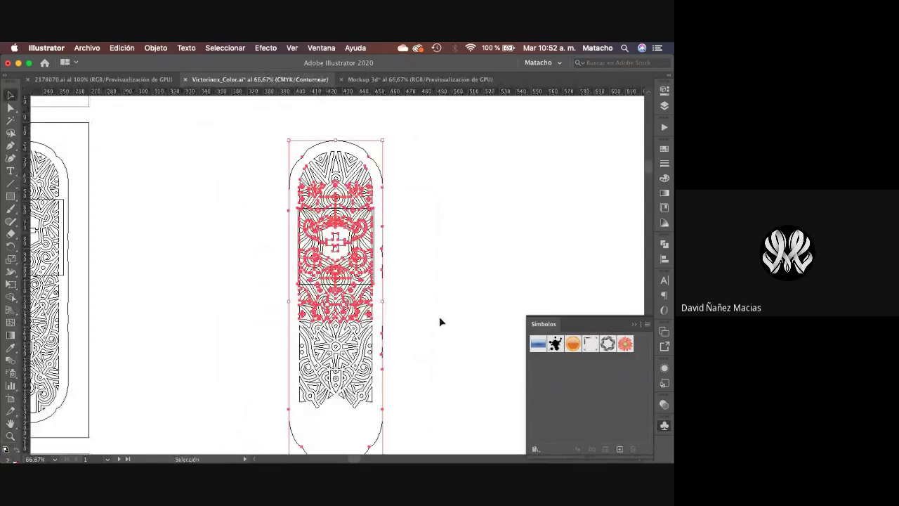
pyautogui.click(665, 243)
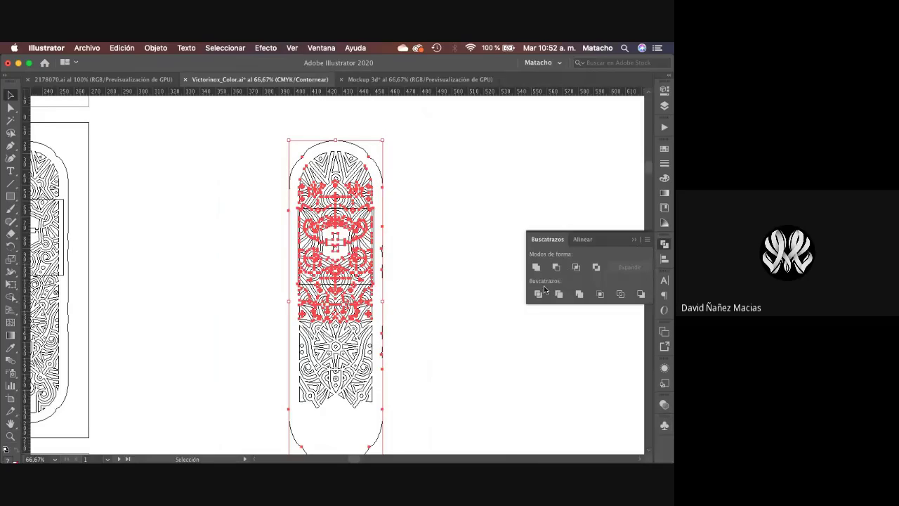
pyautogui.click(539, 293)
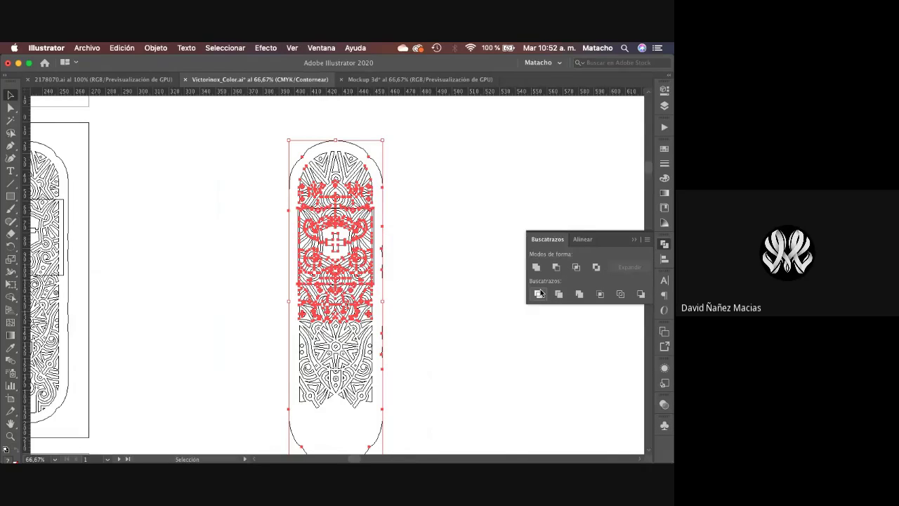
# - Return to preview and delete the divided pieces outside the square with direct selection, keeping only the square shield pattern
pyautogui.click(462, 253)
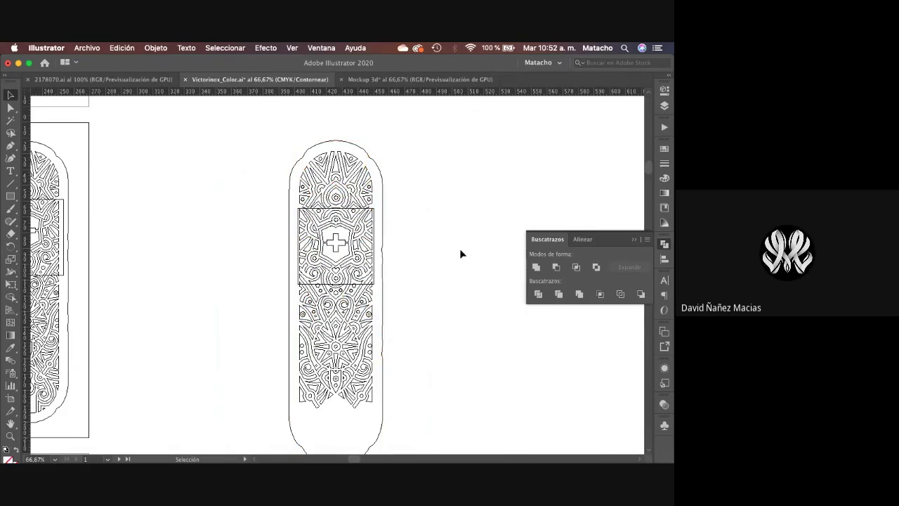
pyautogui.press('a')
pyautogui.hotkey('ctrl', 'y')
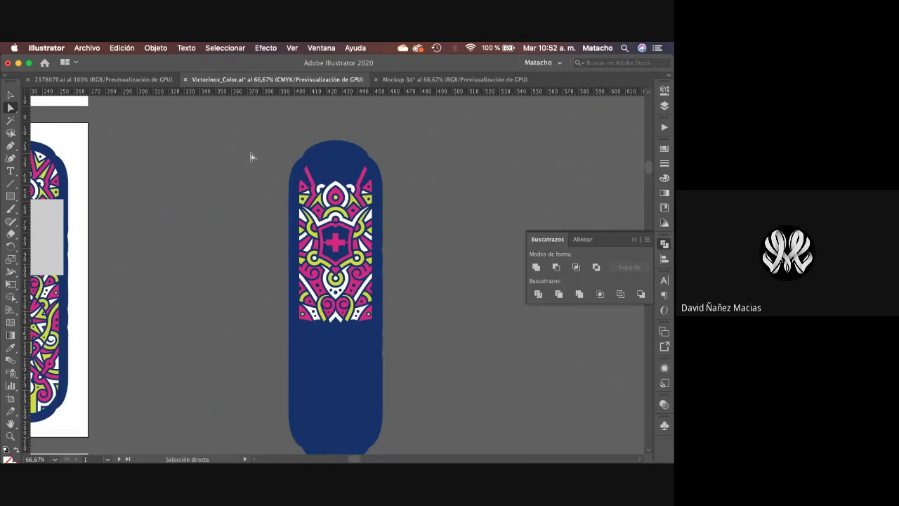
pyautogui.hotkey('ctrl', 'z')
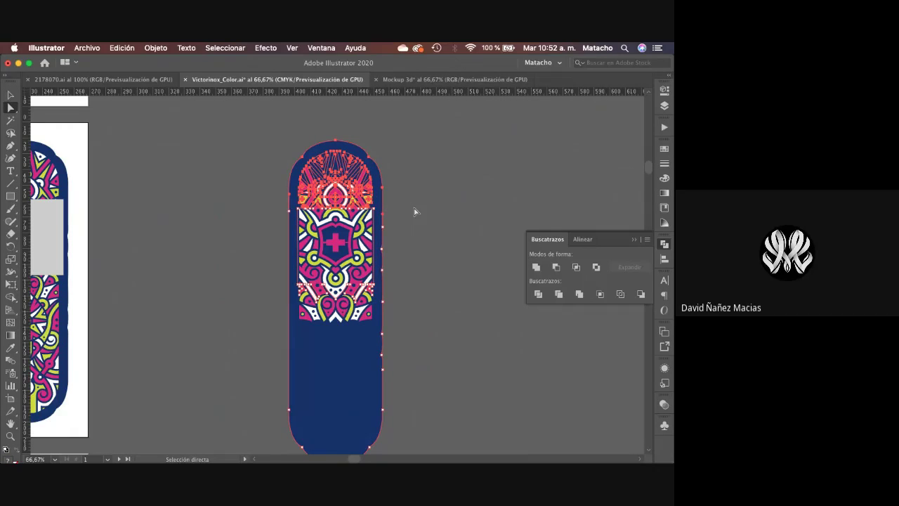
pyautogui.hotkey('ctrl', 'z')
pyautogui.hotkey('ctrl', 'z')
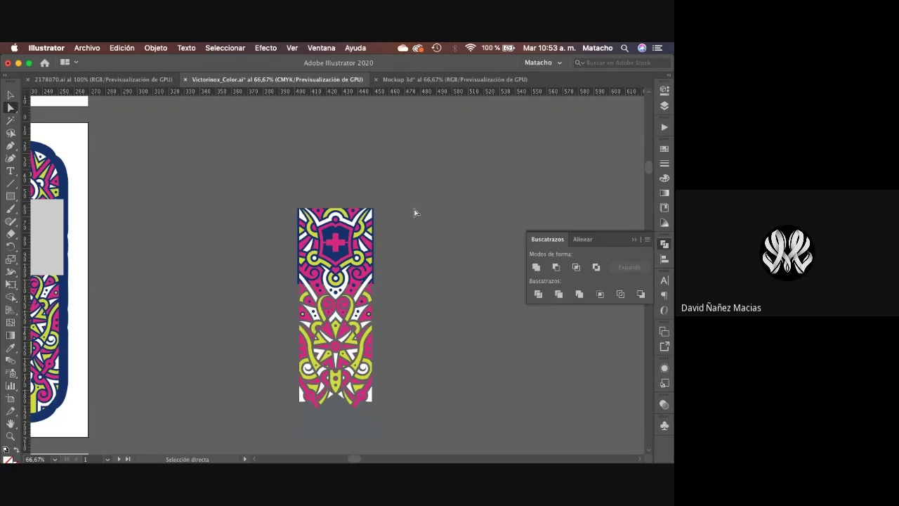
pyautogui.moveTo(253, 430); pyautogui.dragTo(441, 289)
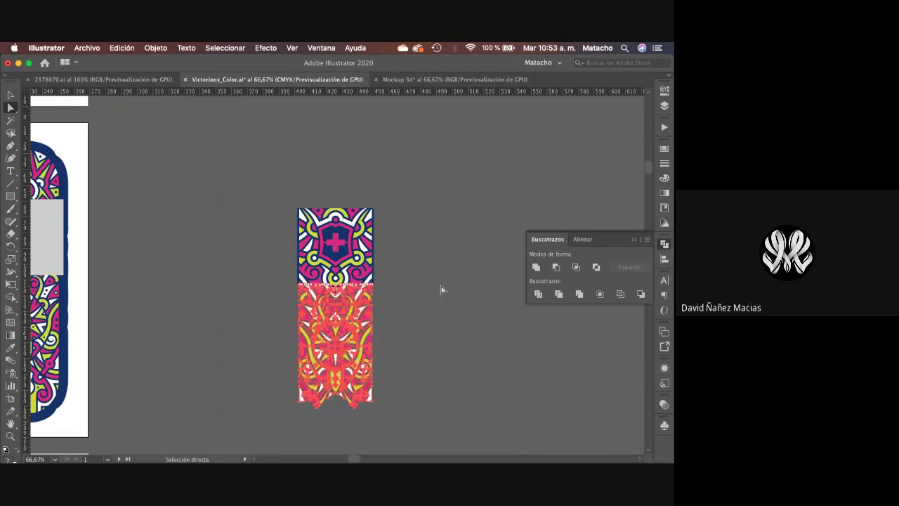
pyautogui.press('Delete')
pyautogui.press('v')
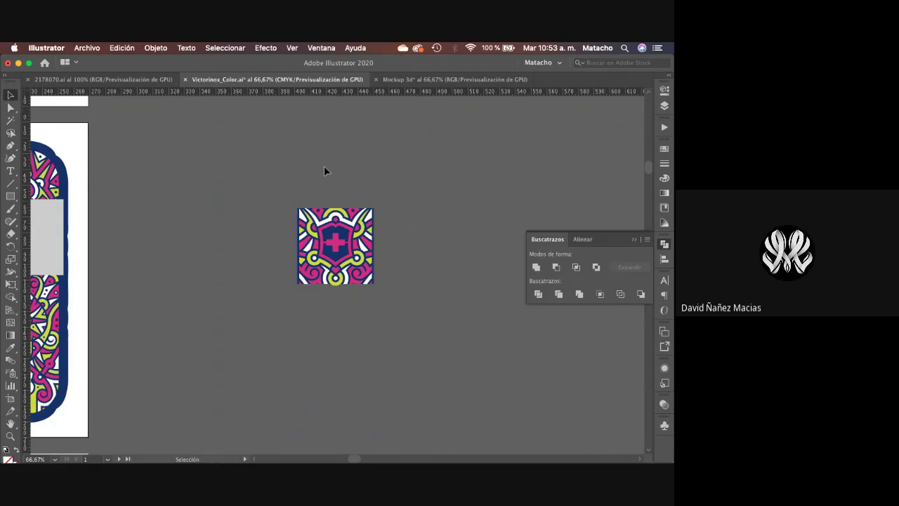
# - Copy the trimmed square pattern and paste it into the clip group of the Instagram symbol in Mockup 3d
pyautogui.press('super+a')
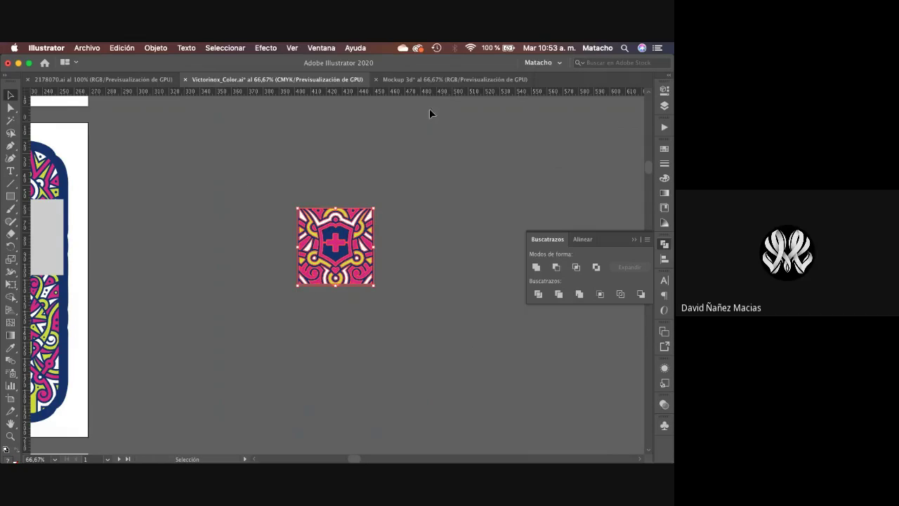
pyautogui.click(404, 80)
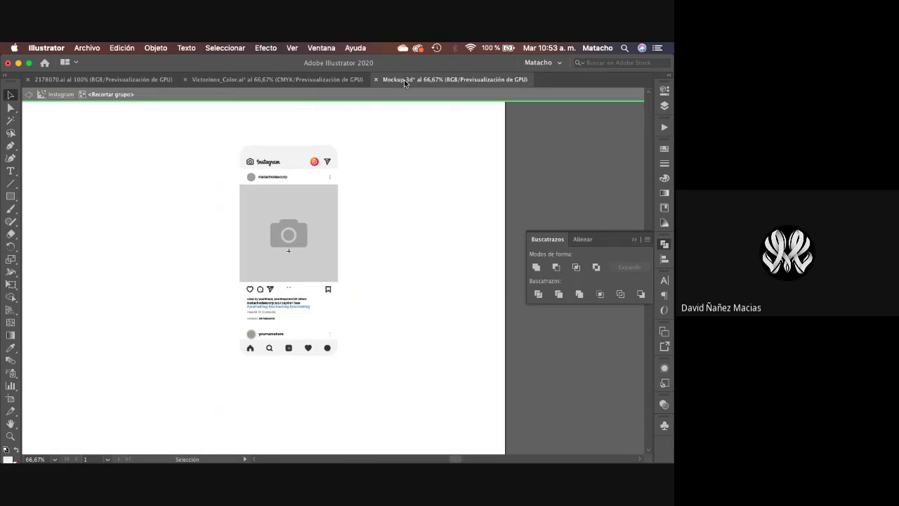
pyautogui.press('a')
pyautogui.hotkey('ctrl', 'v')
pyautogui.press('v')
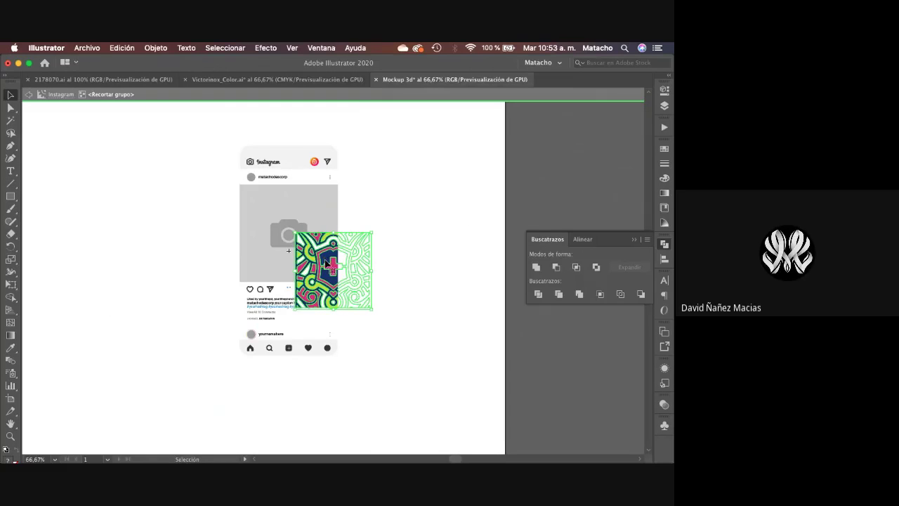
# - Align the pasted pattern with the gray photo placeholder, enlarge it to cover the placeholder, and exit symbol editing to check the mockup
pyautogui.moveTo(326, 261); pyautogui.dragTo(268, 211)
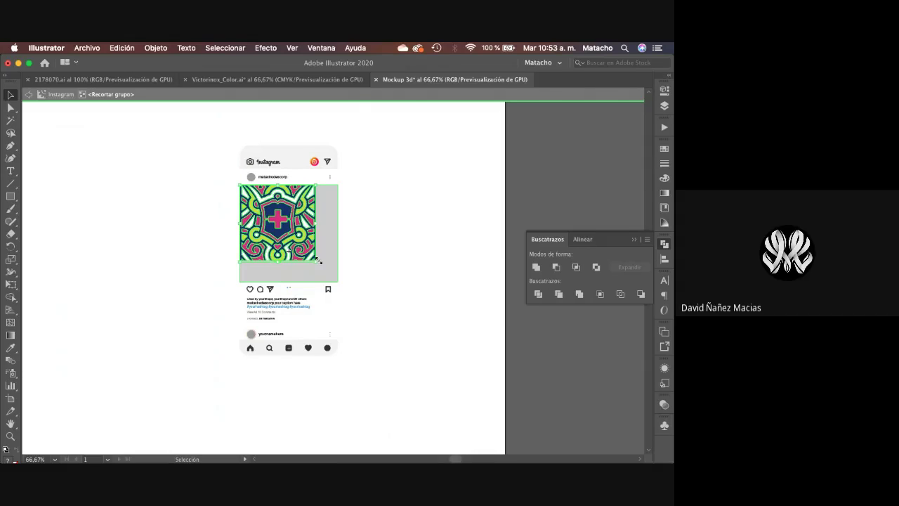
pyautogui.moveTo(320, 261); pyautogui.dragTo(346, 283)
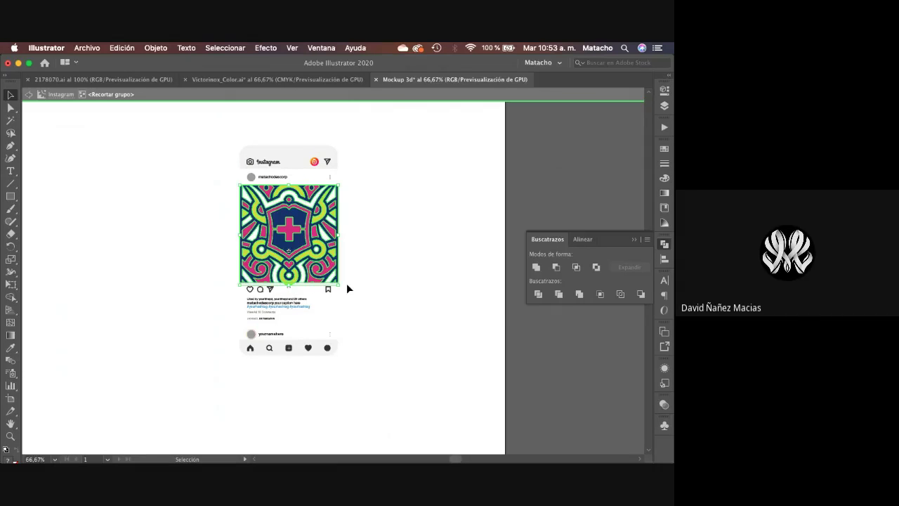
pyautogui.doubleClick(397, 270)
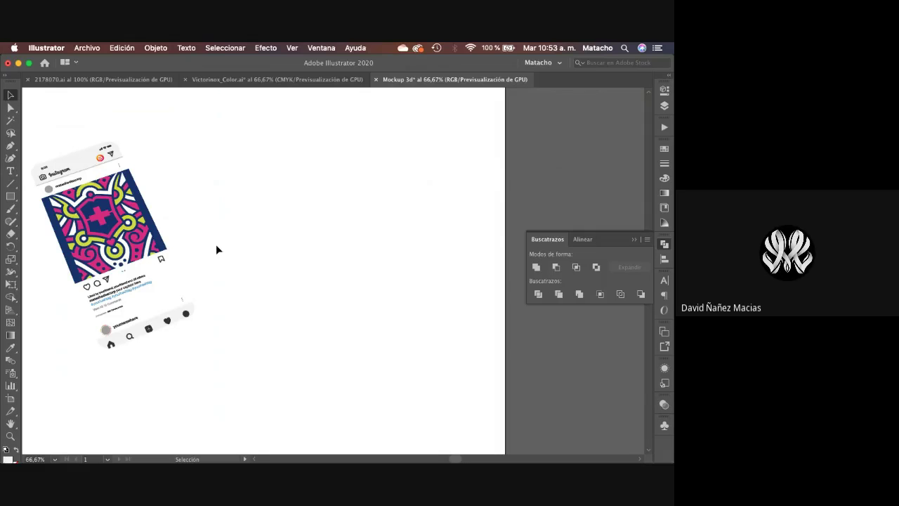
pyautogui.press('z')
pyautogui.click(185, 234)
pyautogui.click(260, 262)
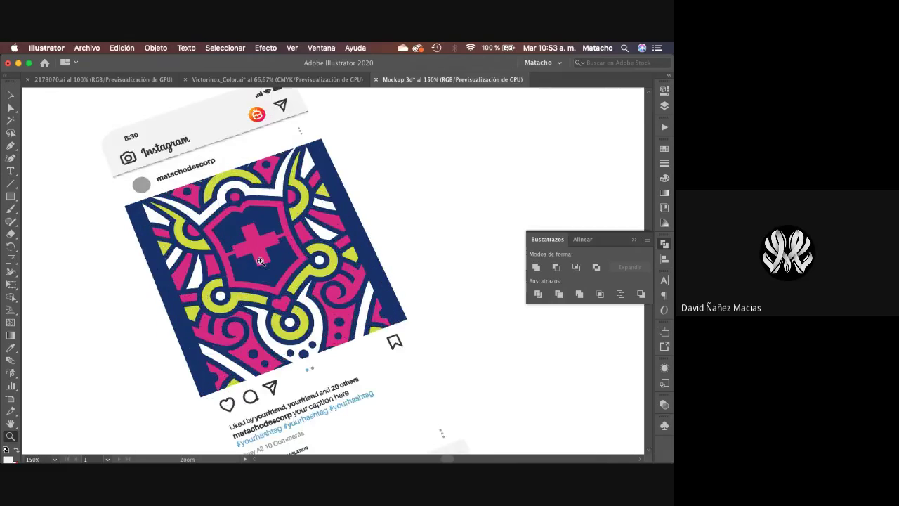
pyautogui.keyDown('alt'); pyautogui.click(350, 257); pyautogui.keyUp('alt')
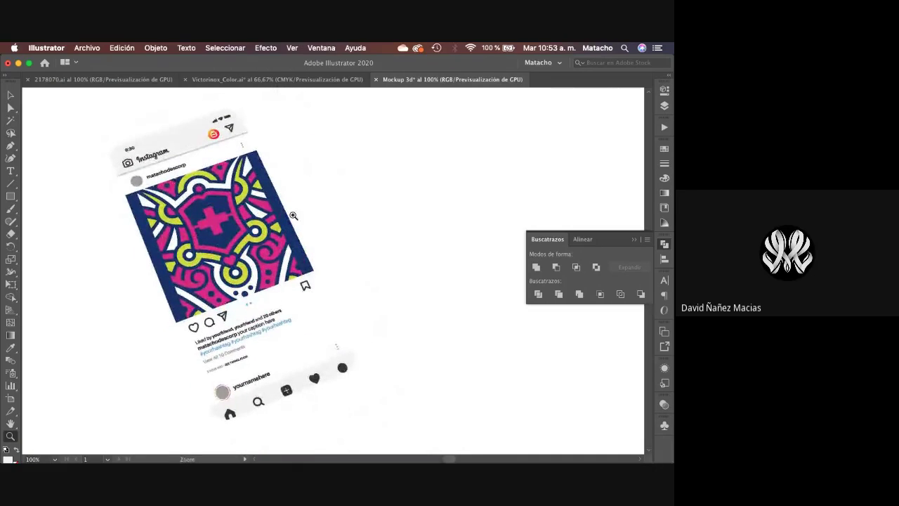
pyautogui.press('v')
pyautogui.click(202, 349)
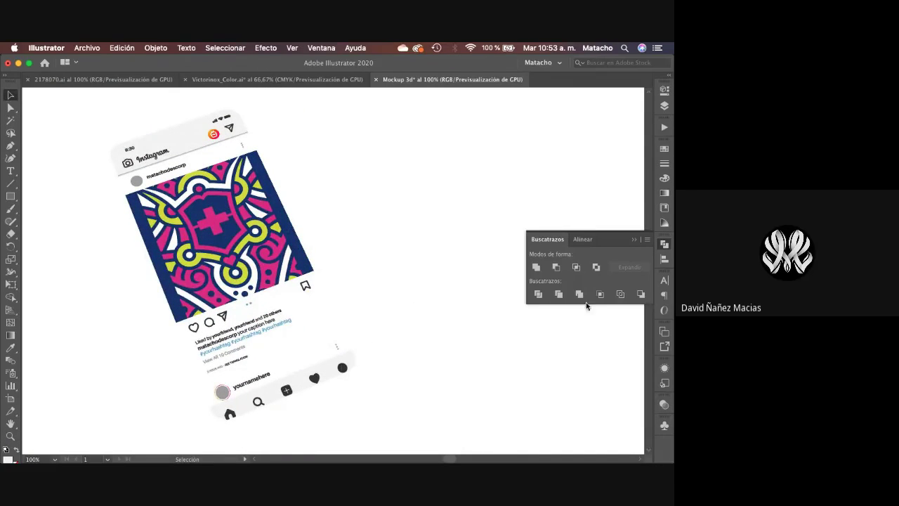
# - Select the tilted mockup group and preview its Sombra paralela effect, leaving the shadow hidden
pyautogui.click(664, 365)
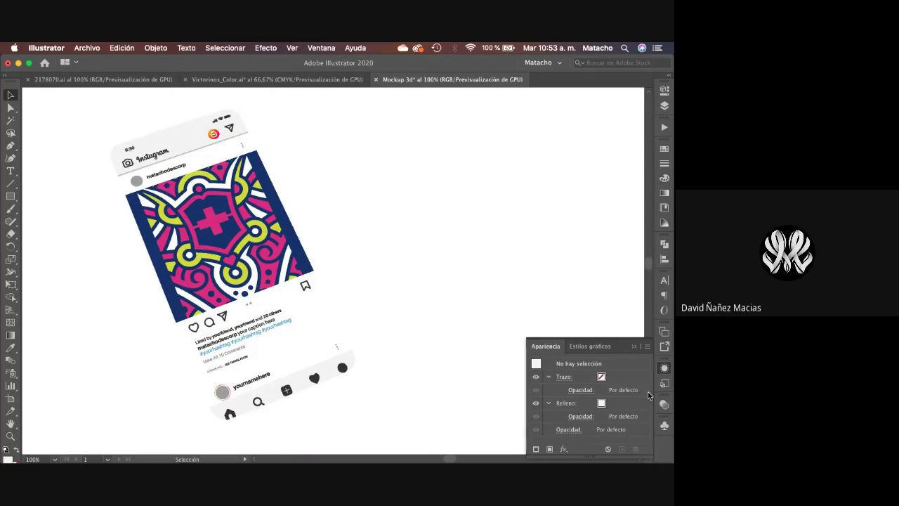
pyautogui.click(320, 348)
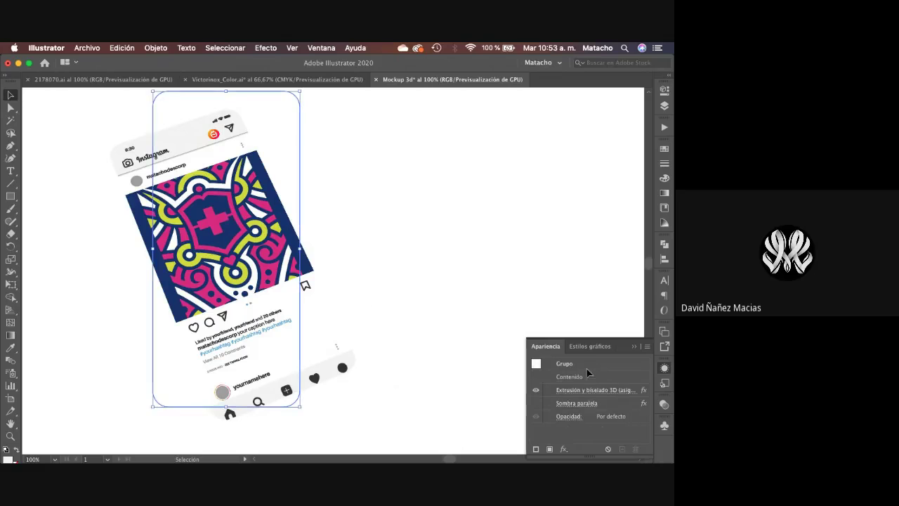
pyautogui.click(536, 403)
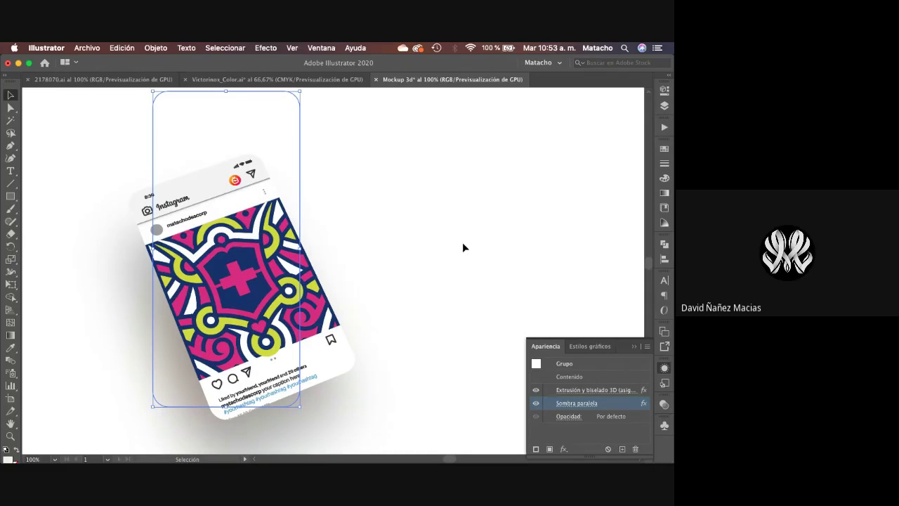
pyautogui.click(535, 404)
pyautogui.click(535, 405)
pyautogui.click(536, 403)
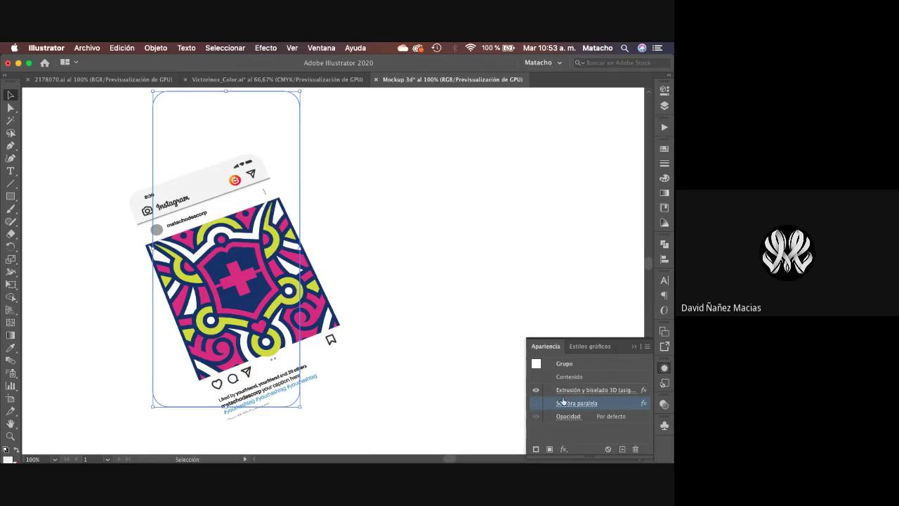
# - Scale the Instagram symbol to fit the surface in the group's 3D extrusion artwork mapping and apply the options
pyautogui.click(573, 392)
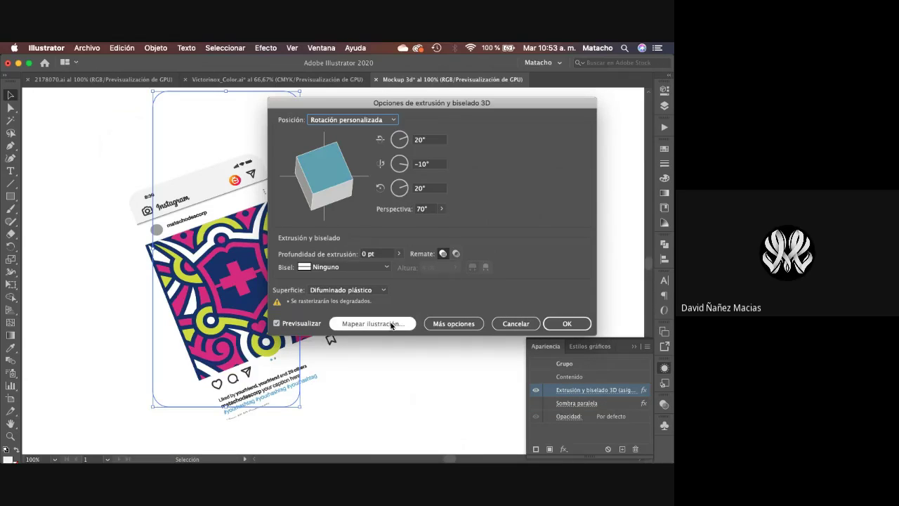
pyautogui.click(393, 324)
pyautogui.click(312, 285)
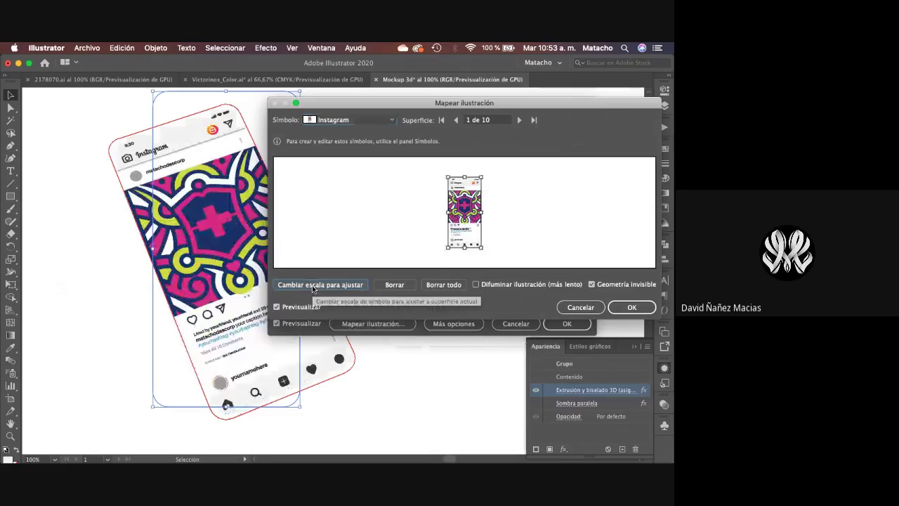
pyautogui.click(634, 307)
pyautogui.click(573, 323)
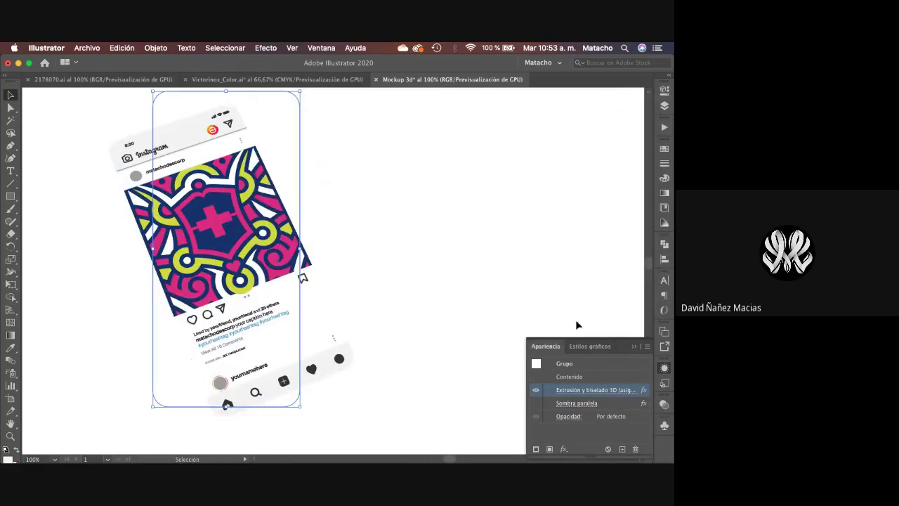
# - Make the mockup's Sombra paralela effect visible again, deselect the group and present the artboard full screen without the interface
pyautogui.click(536, 403)
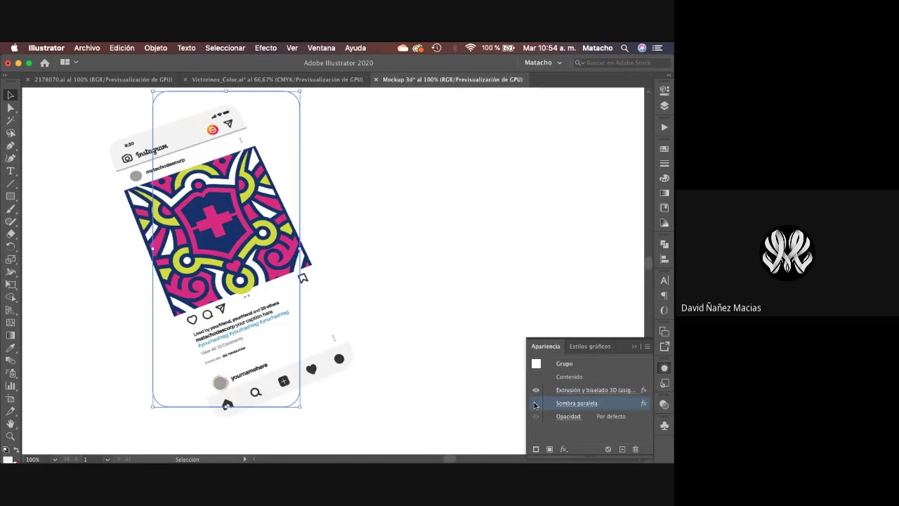
pyautogui.click(429, 221)
pyautogui.press('f')
pyautogui.press('f')
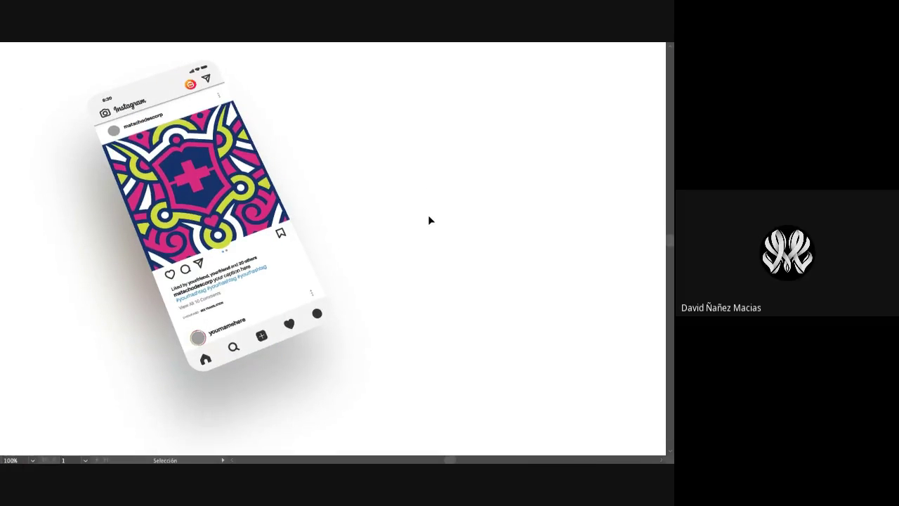
pyautogui.moveTo(428, 217); pyautogui.dragTo(566, 243)
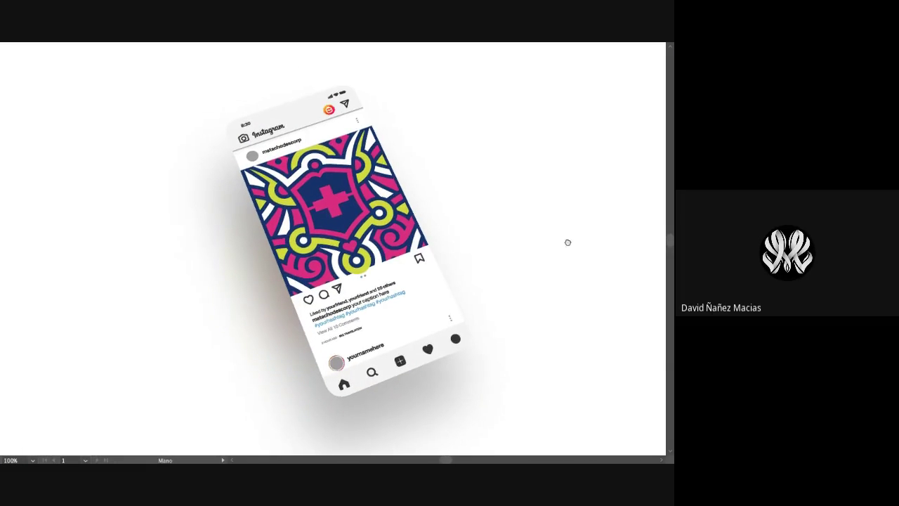
# - Examine the mockup's header and pattern up close for mapping flaws
pyautogui.press('z')
pyautogui.click(356, 171)
pyautogui.click(321, 221)
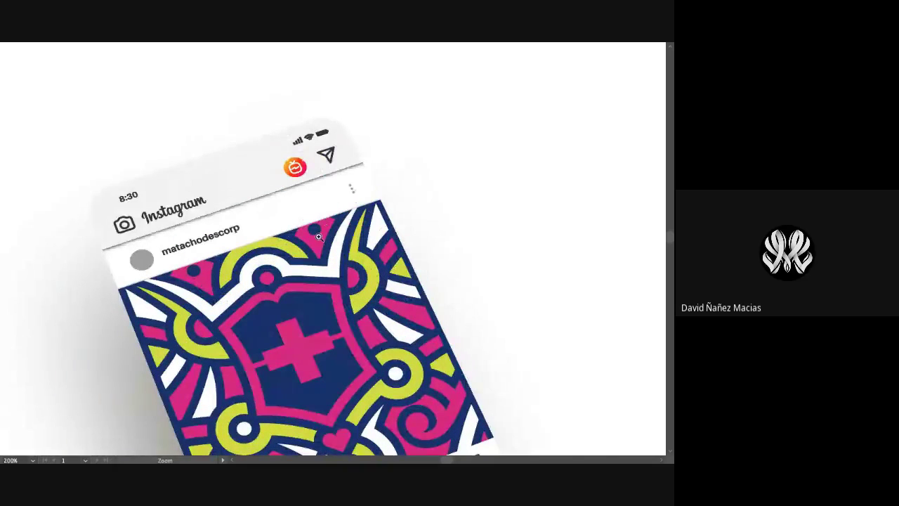
pyautogui.click(316, 260)
pyautogui.keyDown('alt'); pyautogui.click(315, 260); pyautogui.keyUp('alt')
pyautogui.press('v')
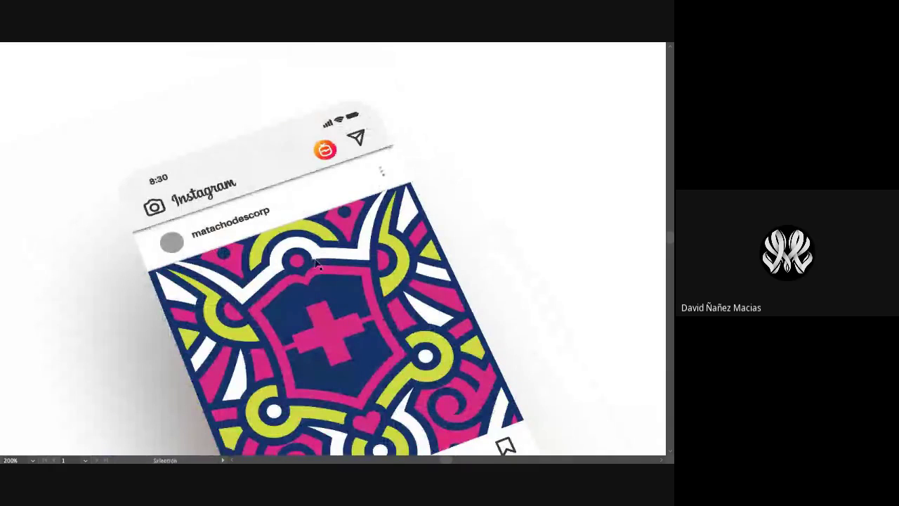
pyautogui.click(280, 185)
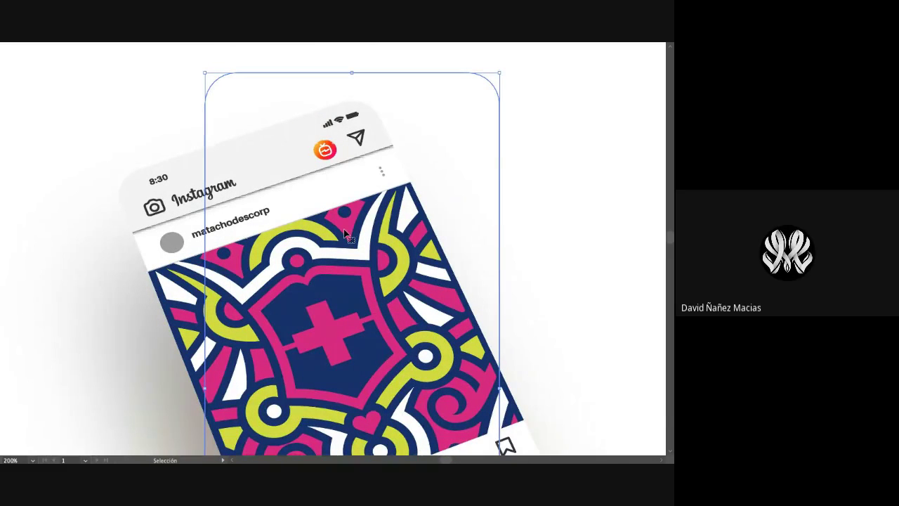
pyautogui.press('a')
pyautogui.moveTo(320, 269); pyautogui.dragTo(271, 239)
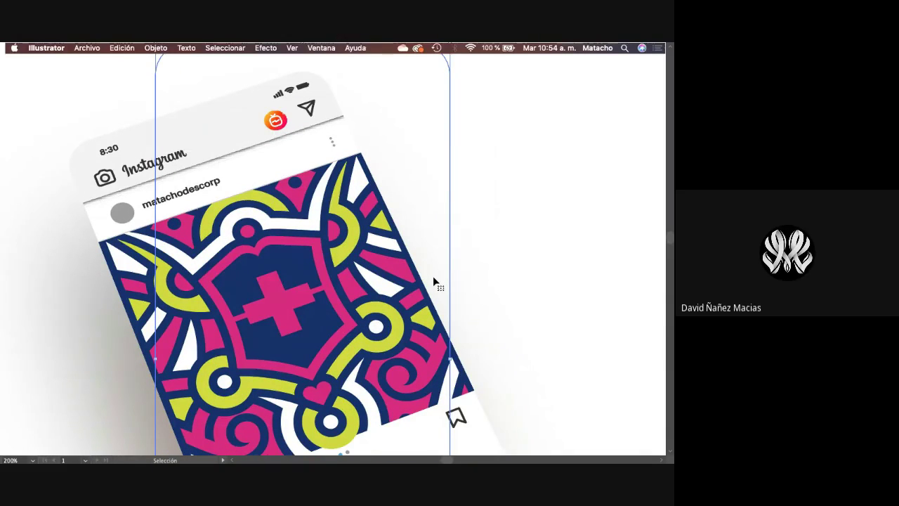
# - Edit the Instagram symbol and remove the thin shadow strip beneath the header in its clip group, returning to the mockup
pyautogui.press('f')
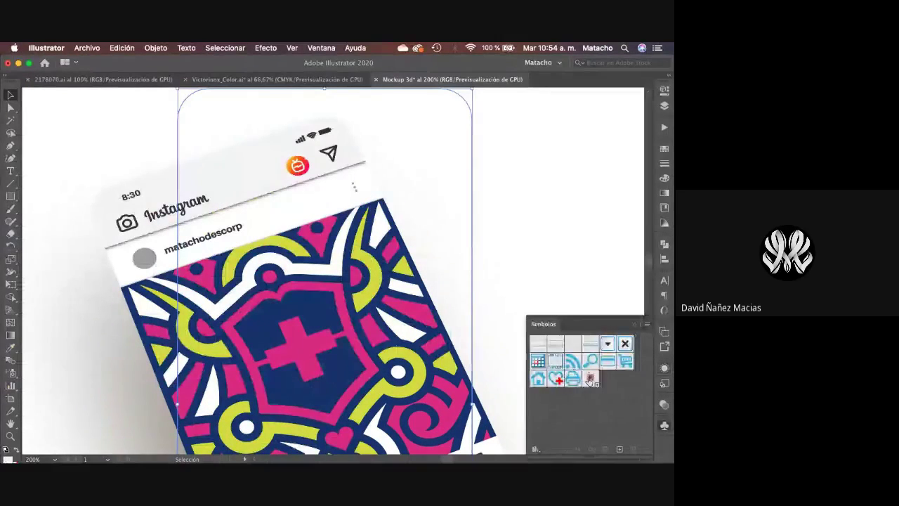
pyautogui.doubleClick(589, 379)
pyautogui.scroll(5, 345, 225)
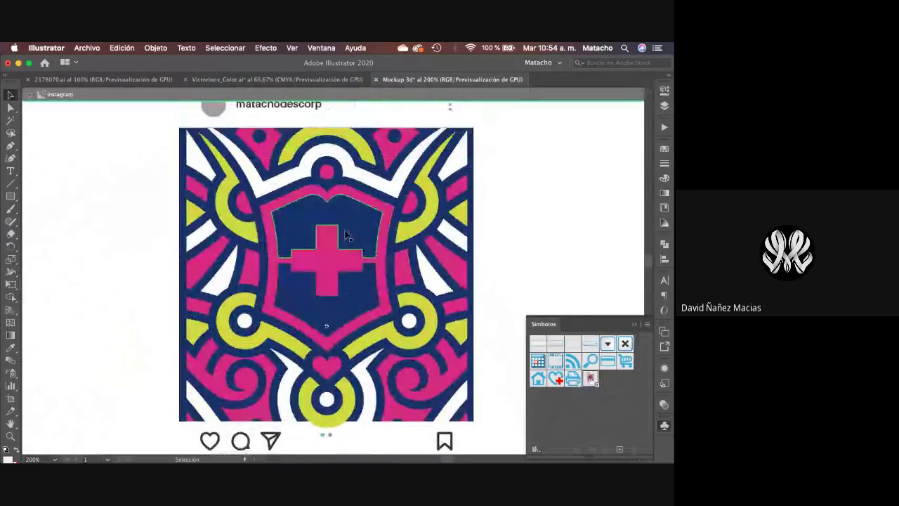
pyautogui.click(345, 176)
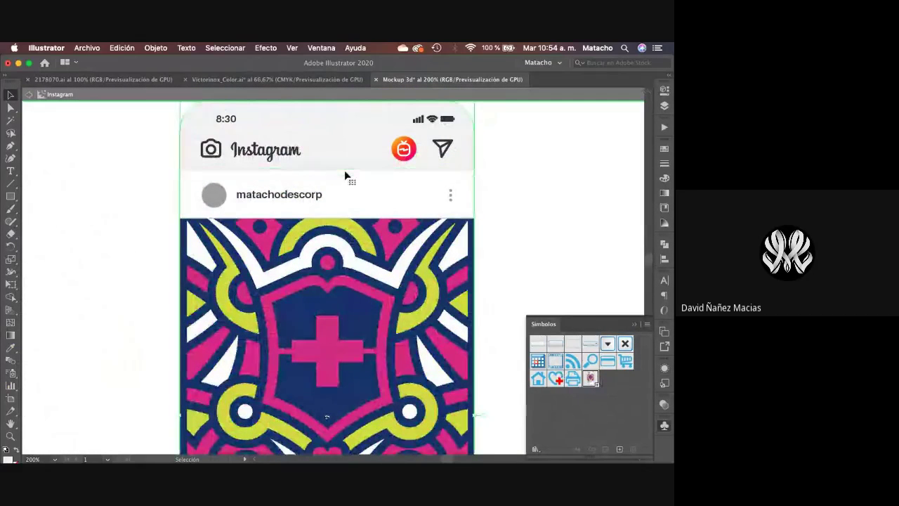
pyautogui.doubleClick(345, 172)
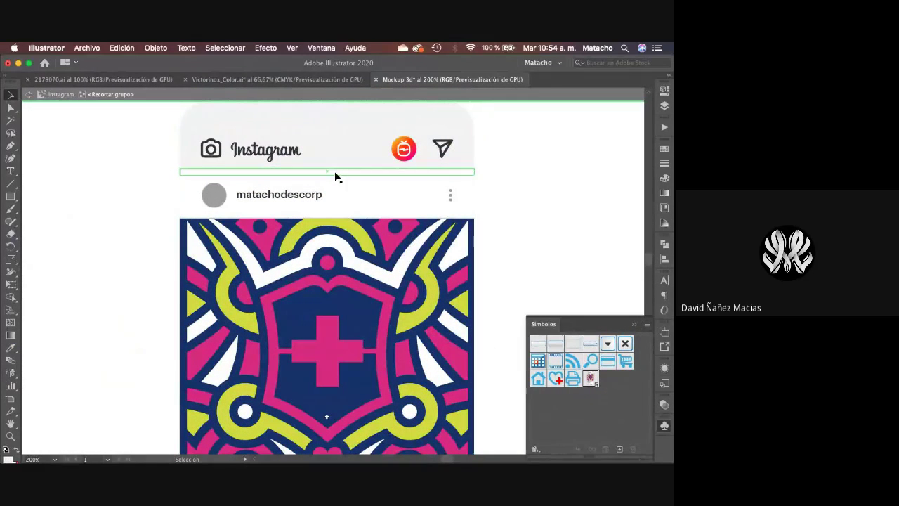
pyautogui.doubleClick(498, 194)
# - Examine the updated mockup in full screen, from the header close-up to the whole tilted phone layout
pyautogui.scroll(-1, 392, 305)
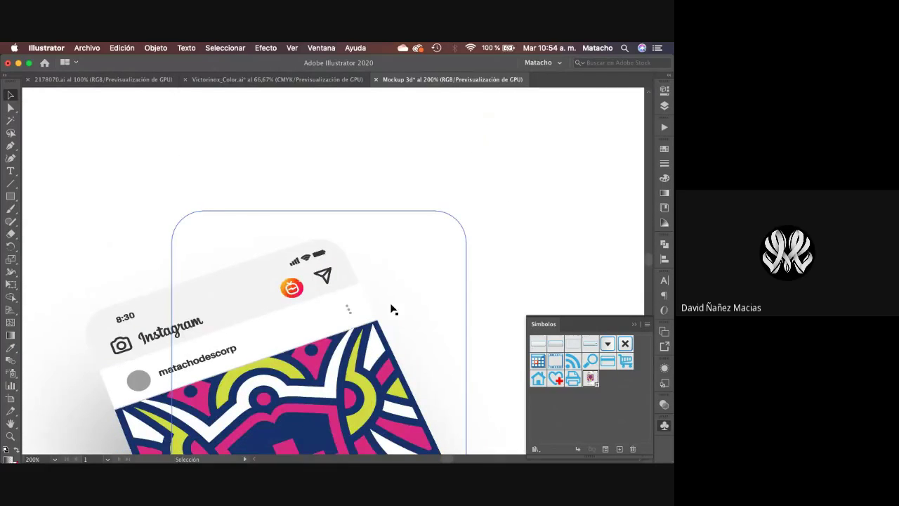
pyautogui.scroll(-3, 392, 309)
pyautogui.press('f')
pyautogui.moveTo(314, 349); pyautogui.dragTo(511, 355)
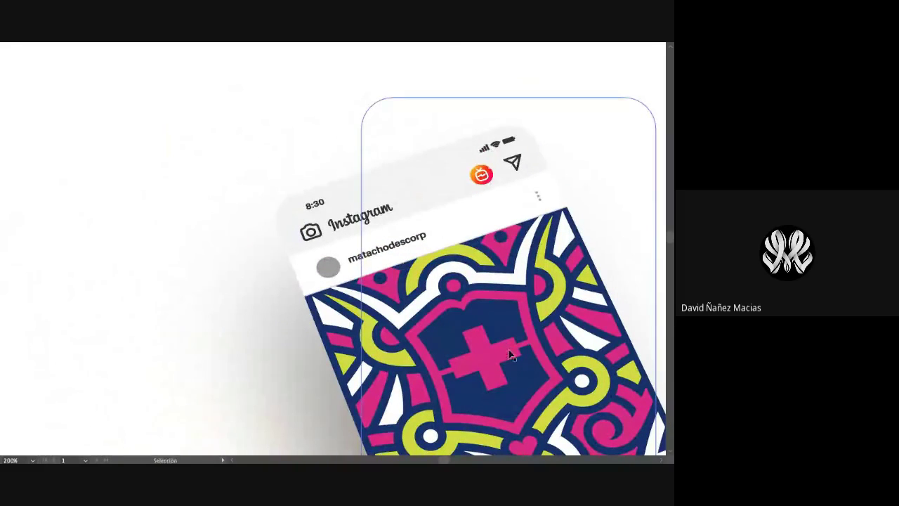
pyautogui.scroll(1, 511, 355)
pyautogui.moveTo(401, 305); pyautogui.dragTo(410, 389)
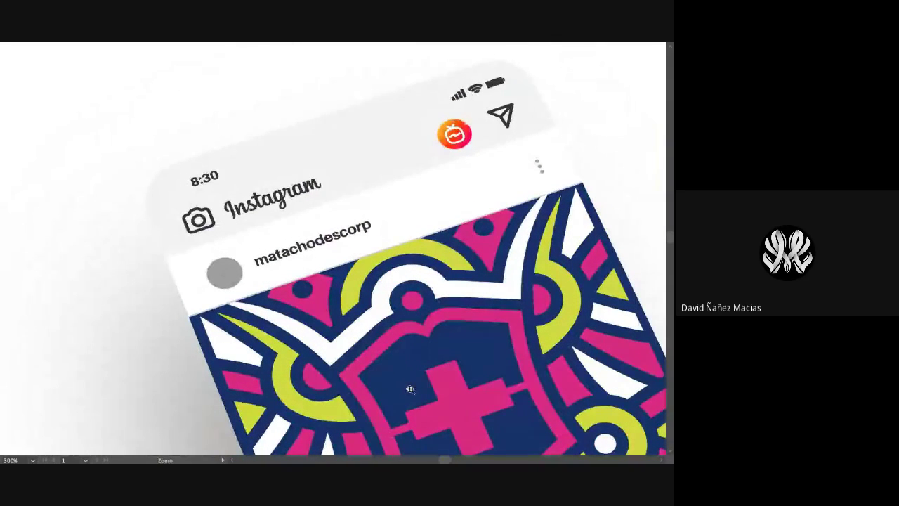
pyautogui.press('v')
pyautogui.press('z')
pyautogui.keyDown('alt'); pyautogui.click(209, 198); pyautogui.keyUp('alt')
pyautogui.keyDown('alt'); pyautogui.click(424, 301); pyautogui.keyUp('alt')
pyautogui.moveTo(433, 364); pyautogui.dragTo(424, 300)
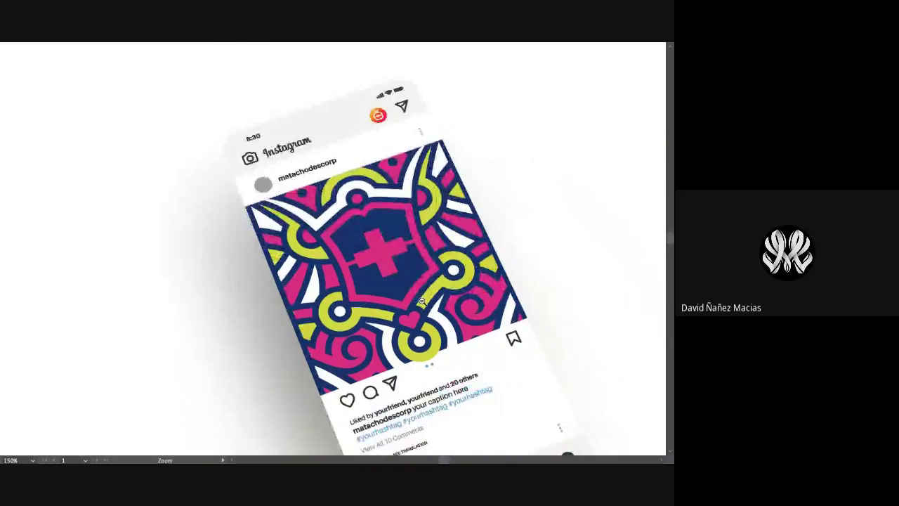
pyautogui.keyDown('alt'); pyautogui.click(423, 300); pyautogui.keyUp('alt')
pyautogui.moveTo(349, 286)
pyautogui.mouseDown()
pyautogui.moveTo(440, 306)
pyautogui.moveTo(354, 287)
pyautogui.mouseUp()
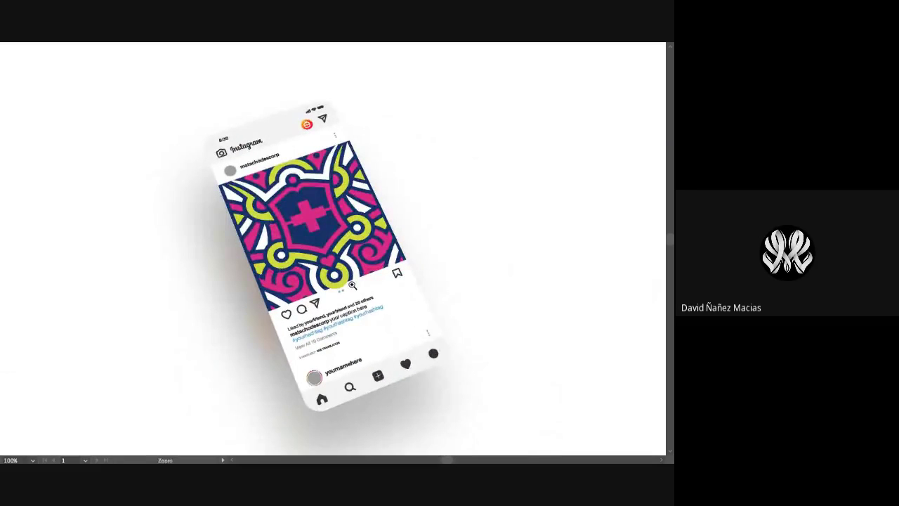
pyautogui.press('v')
# - Switch to the Google Meet call in Chrome and open the options for stopping the recording
pyautogui.press('super+Tab')
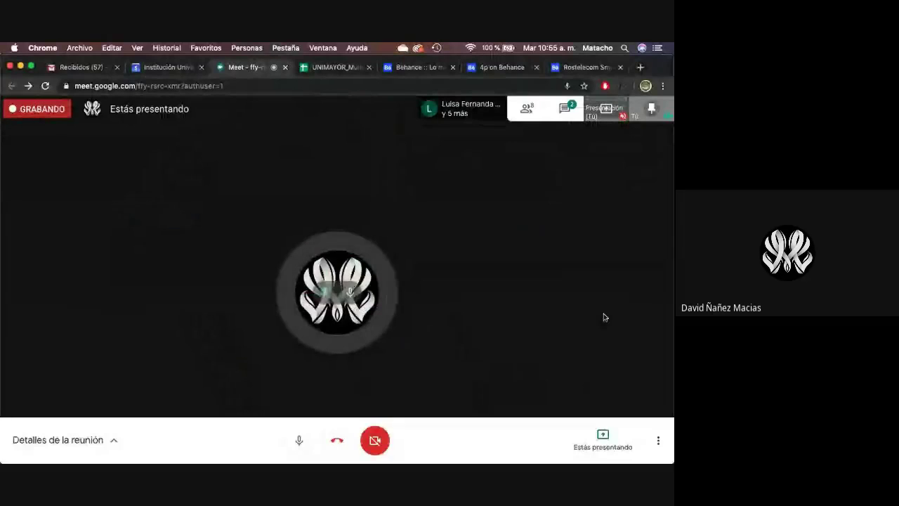
pyautogui.click(657, 438)
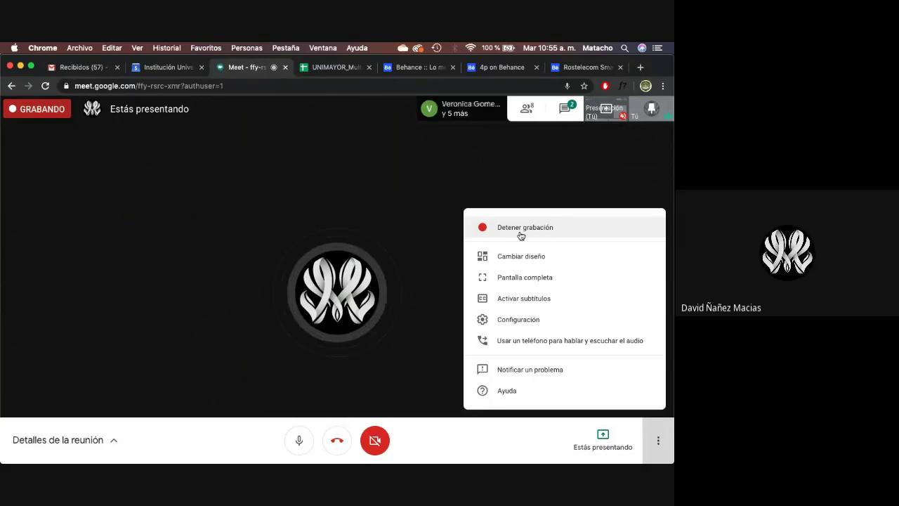